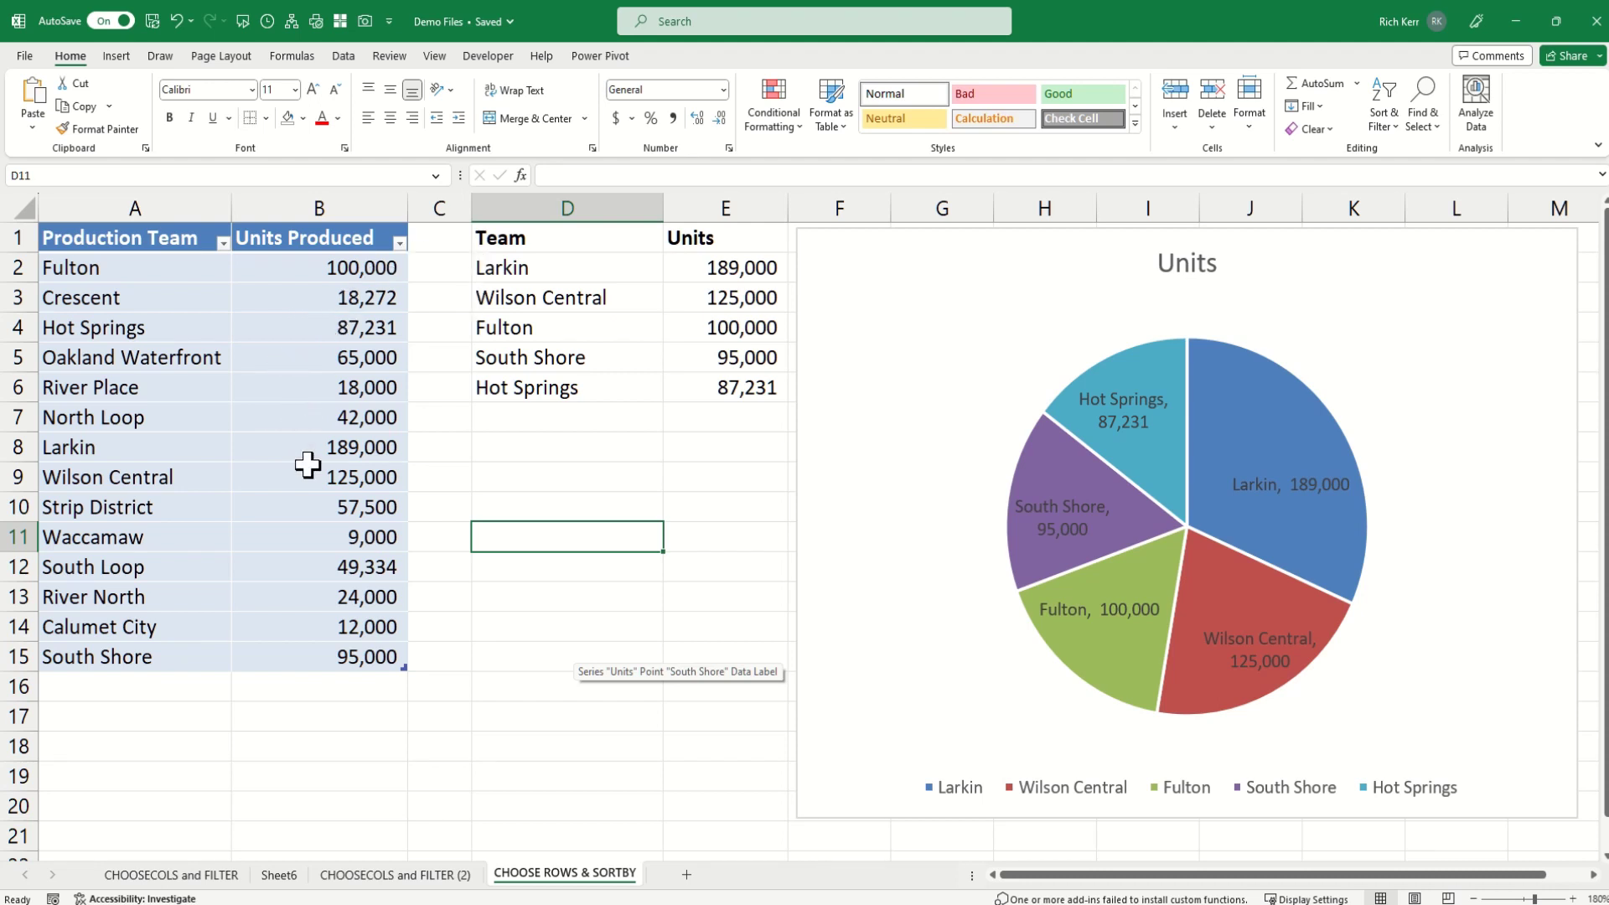
Step: Enter 240,000 as Waccamaw's units in B11
left_click(583, 452)
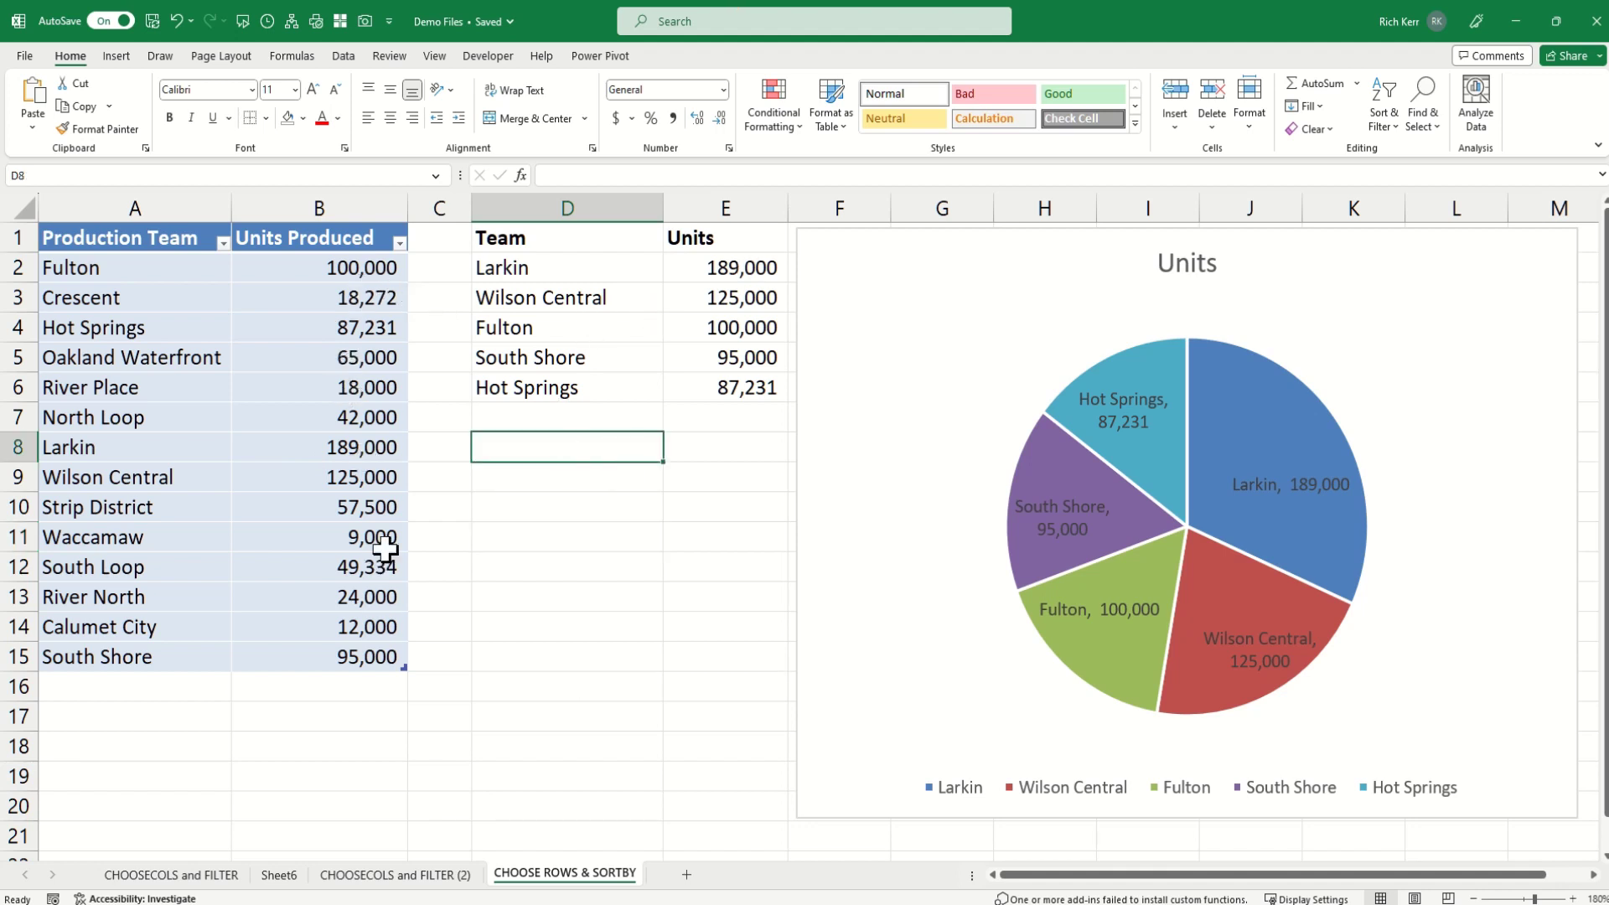
left_click(302, 450)
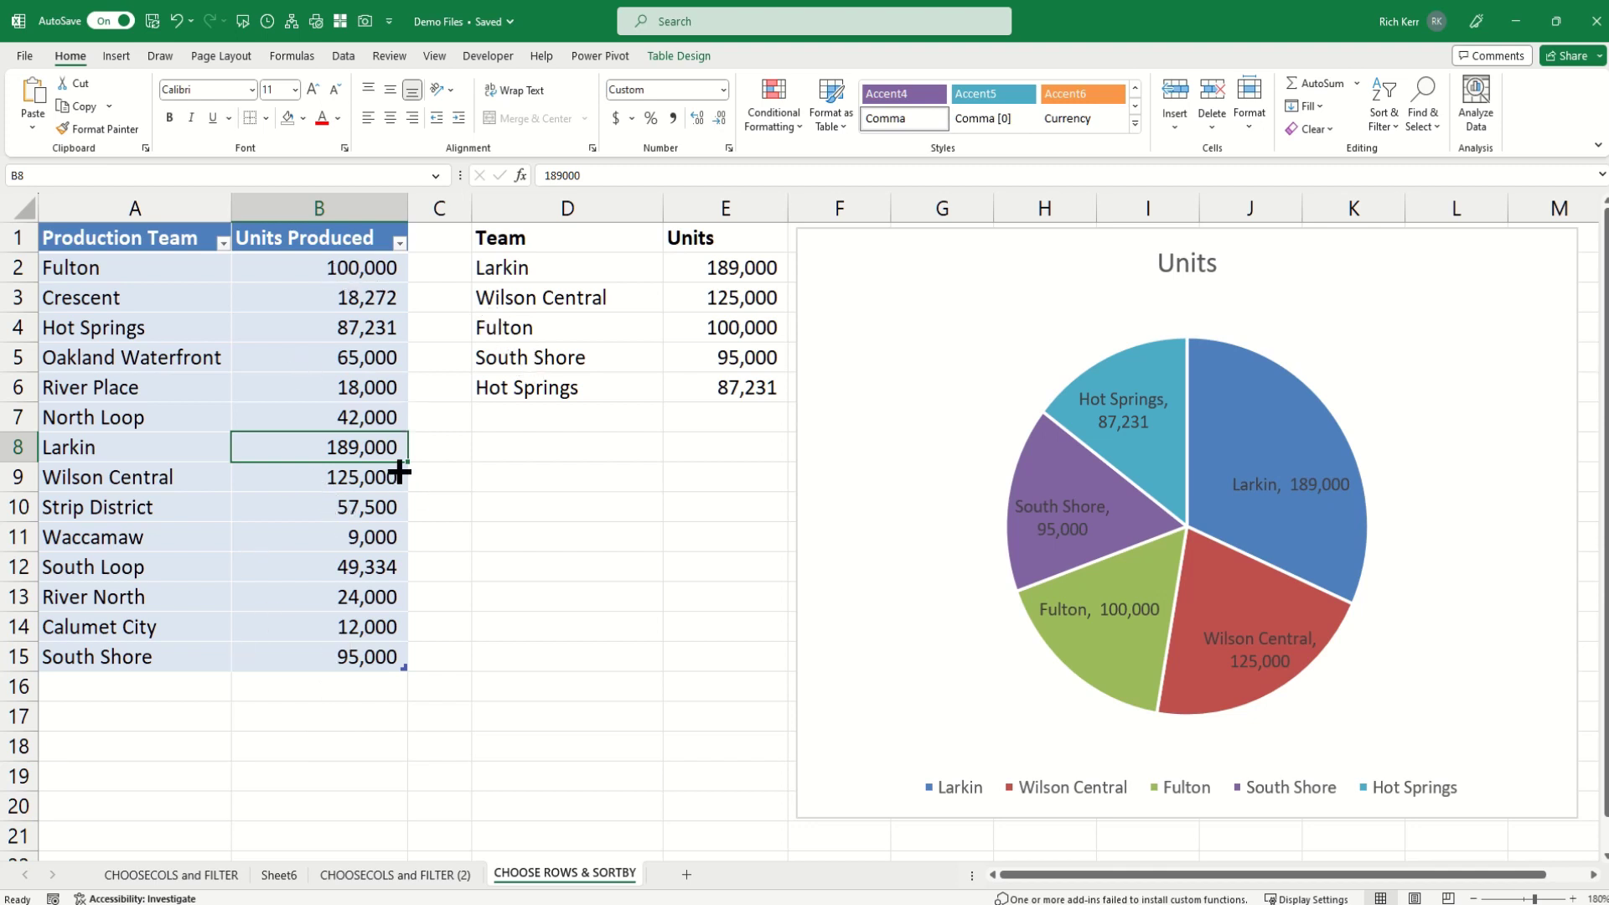
left_click(322, 511)
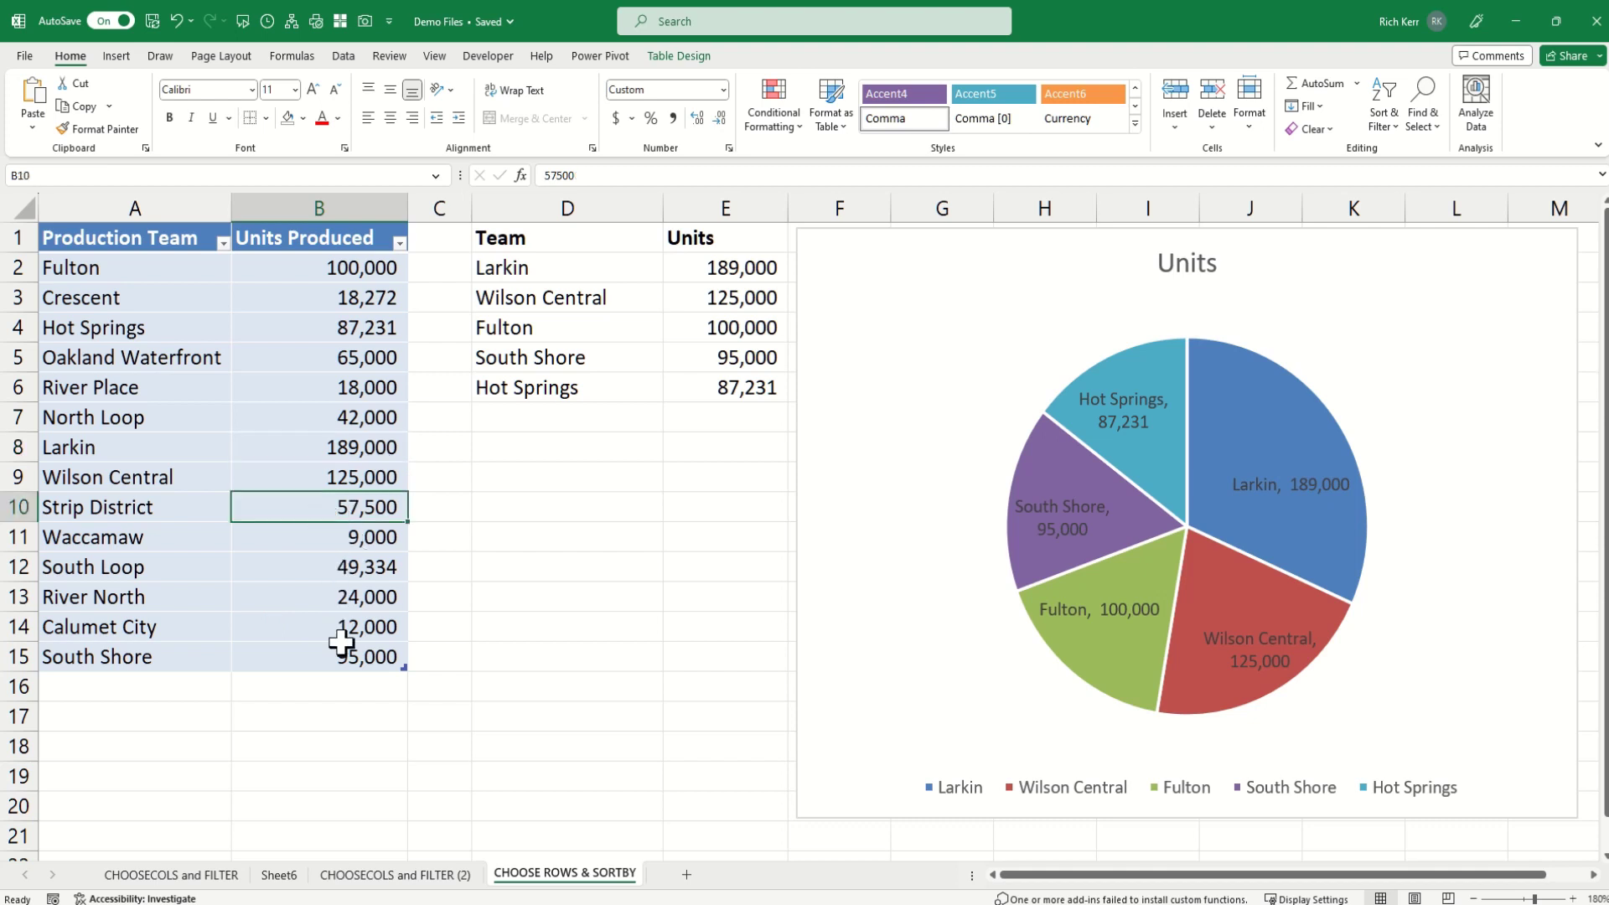
left_click(314, 535)
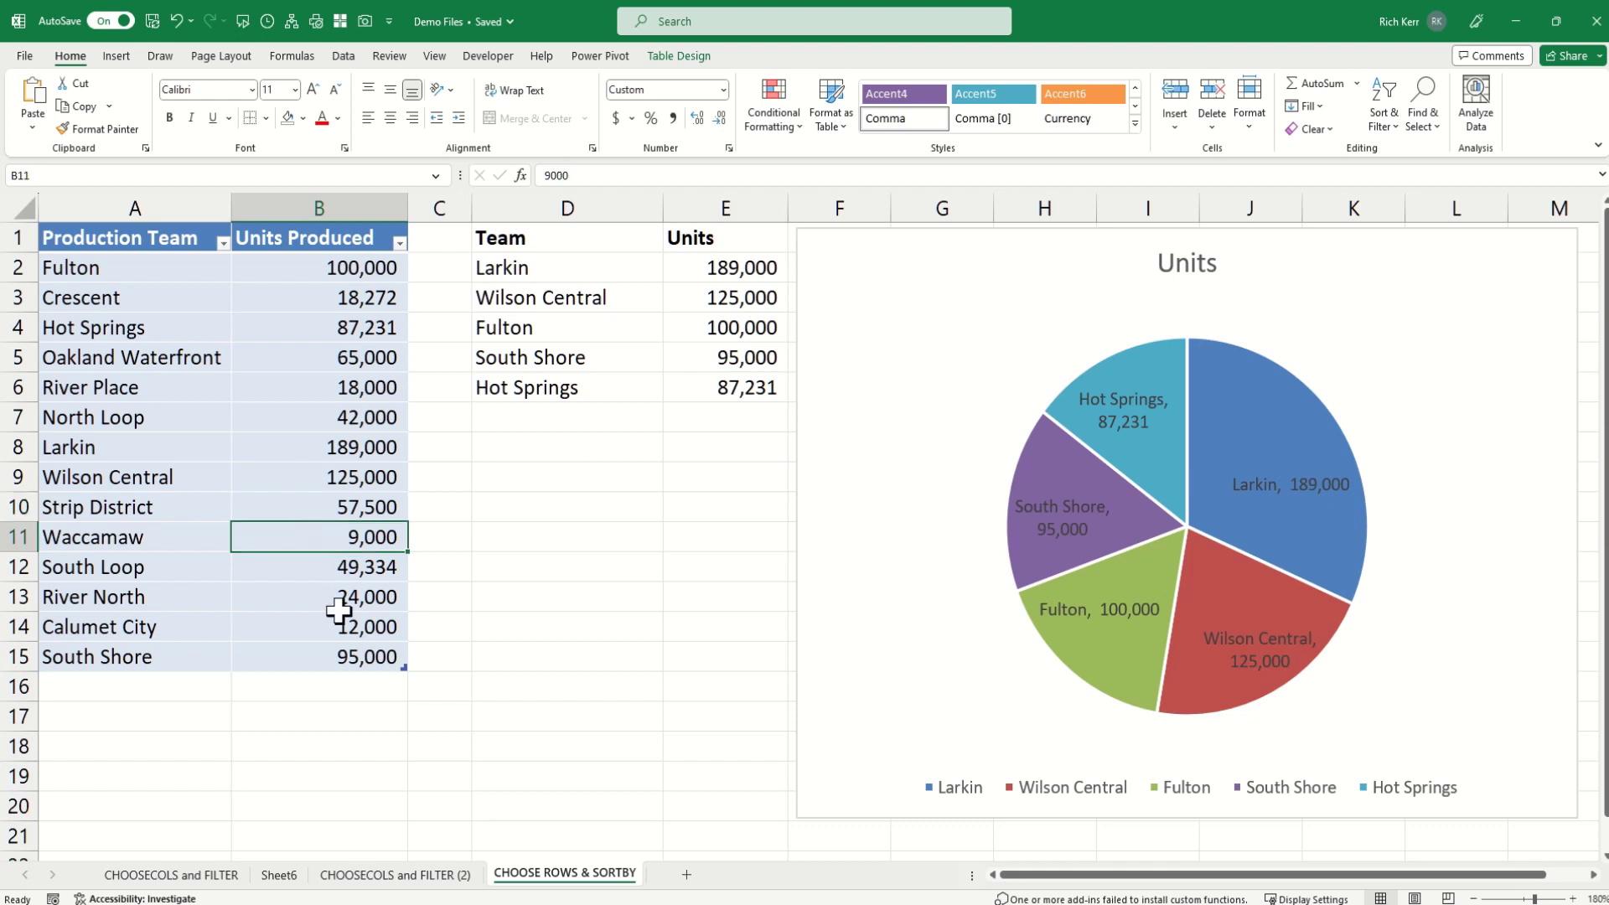
type("240000")
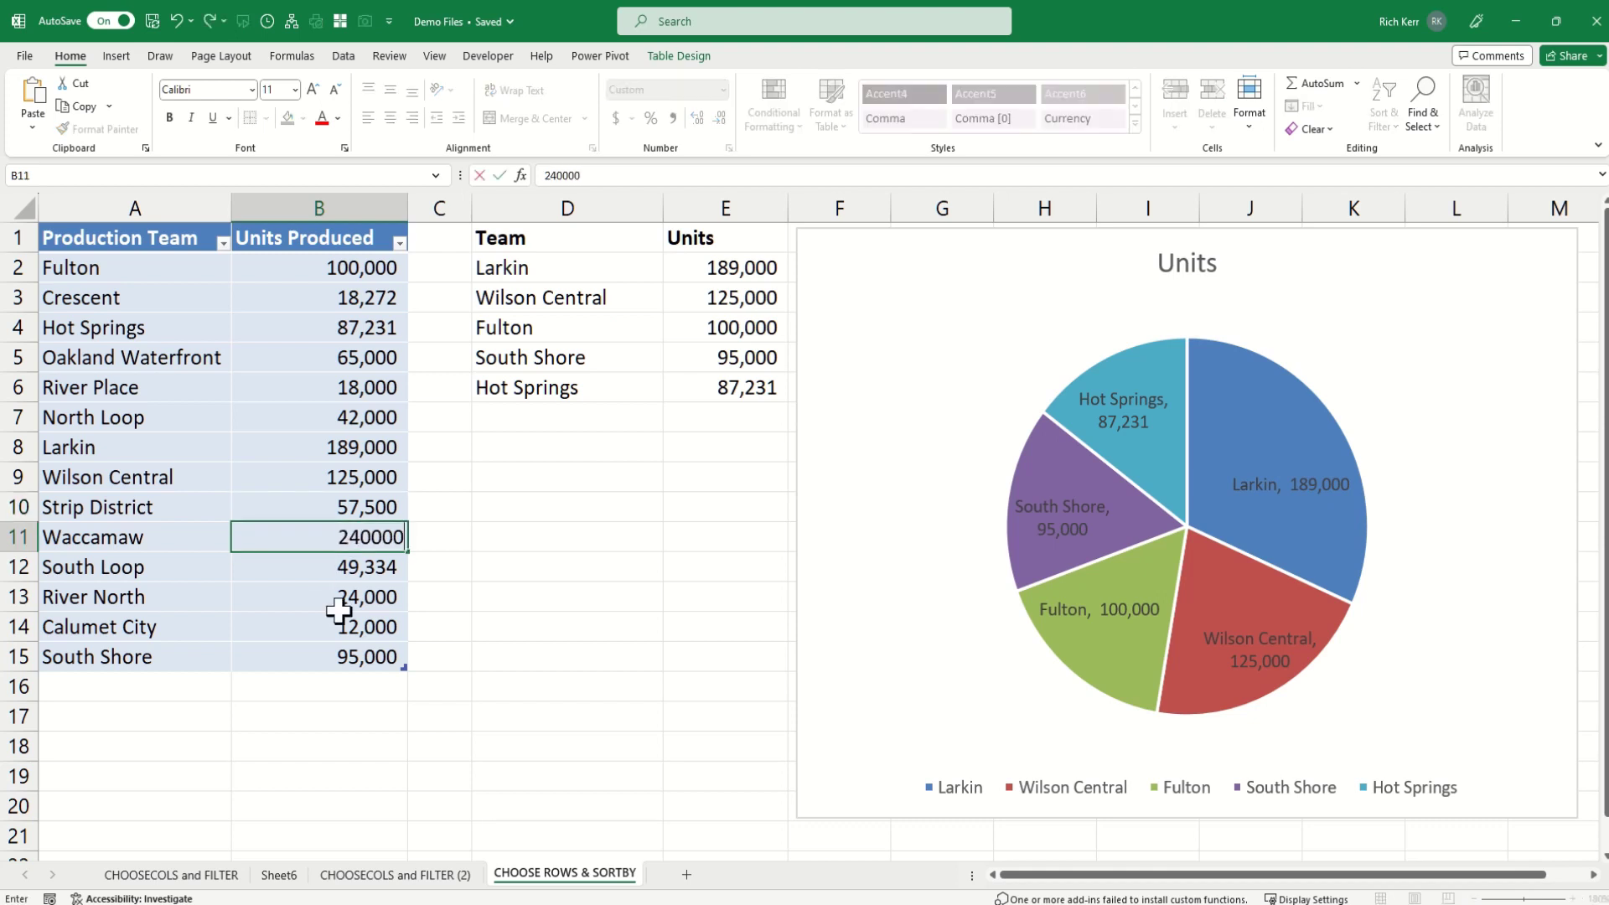
key("ctrl+Return")
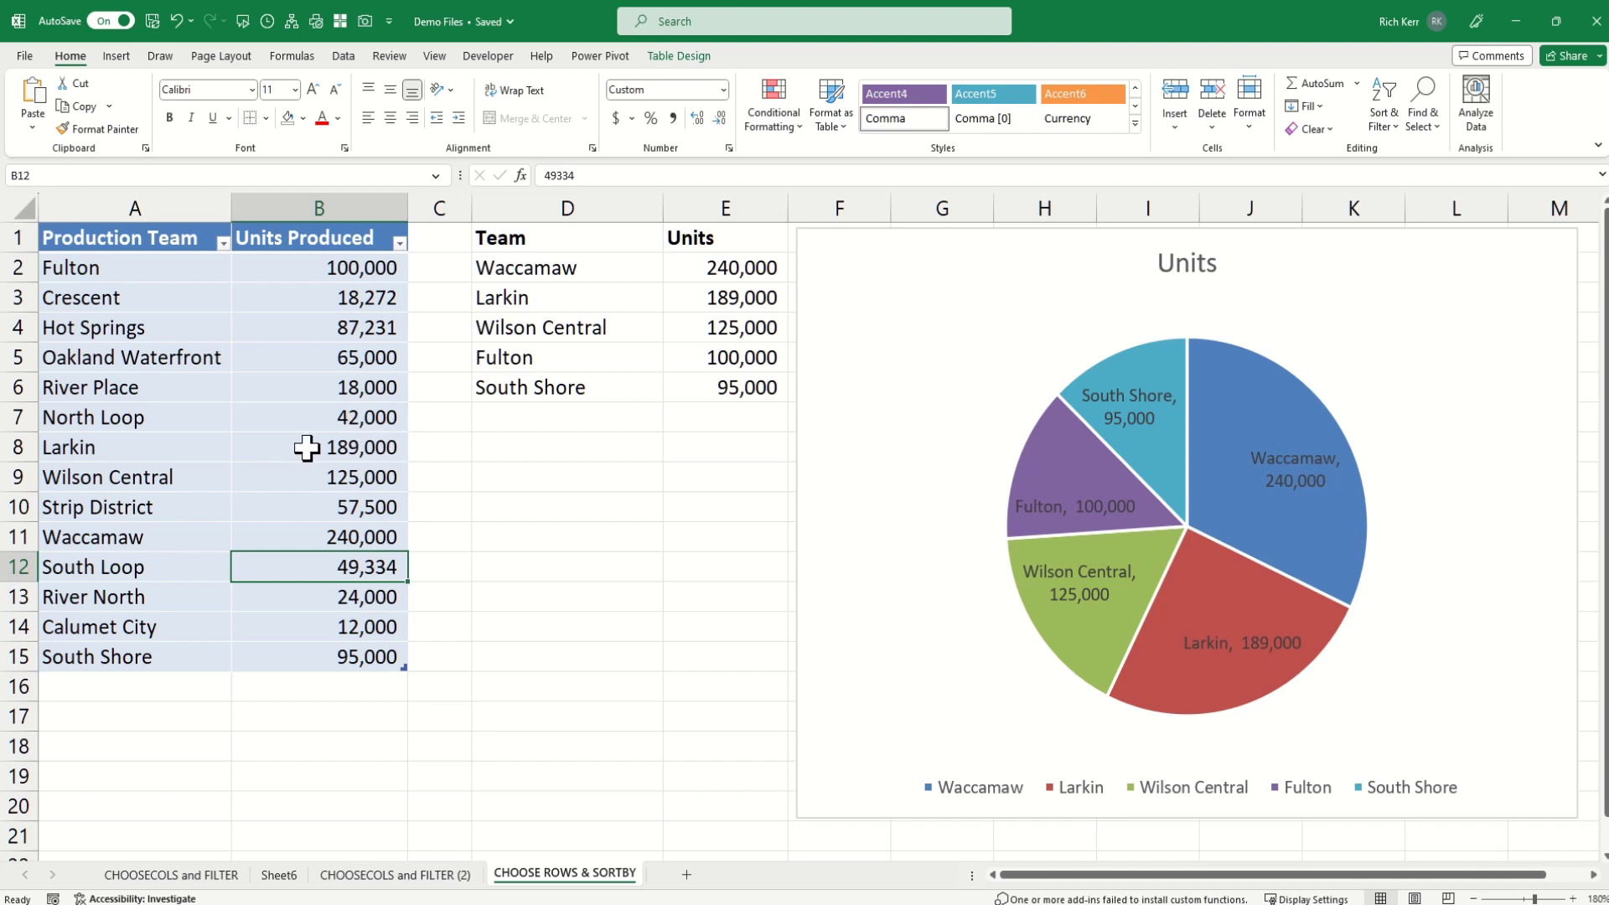
Step: Enter 12,000 as Wilson Central's units in B9
left_click(355, 481)
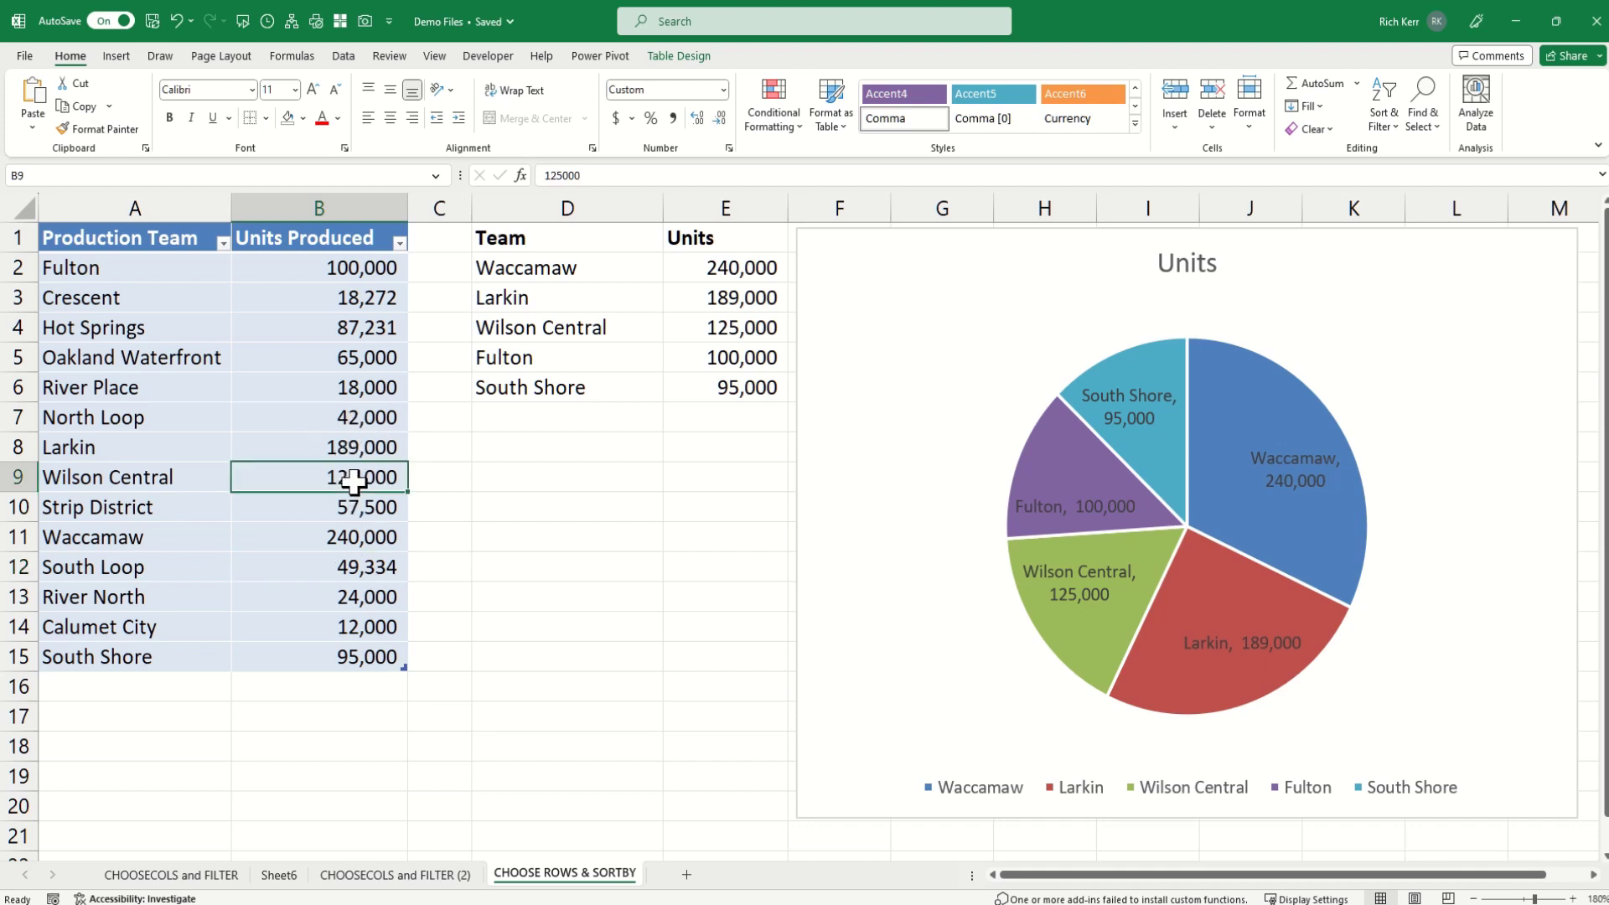
type("1")
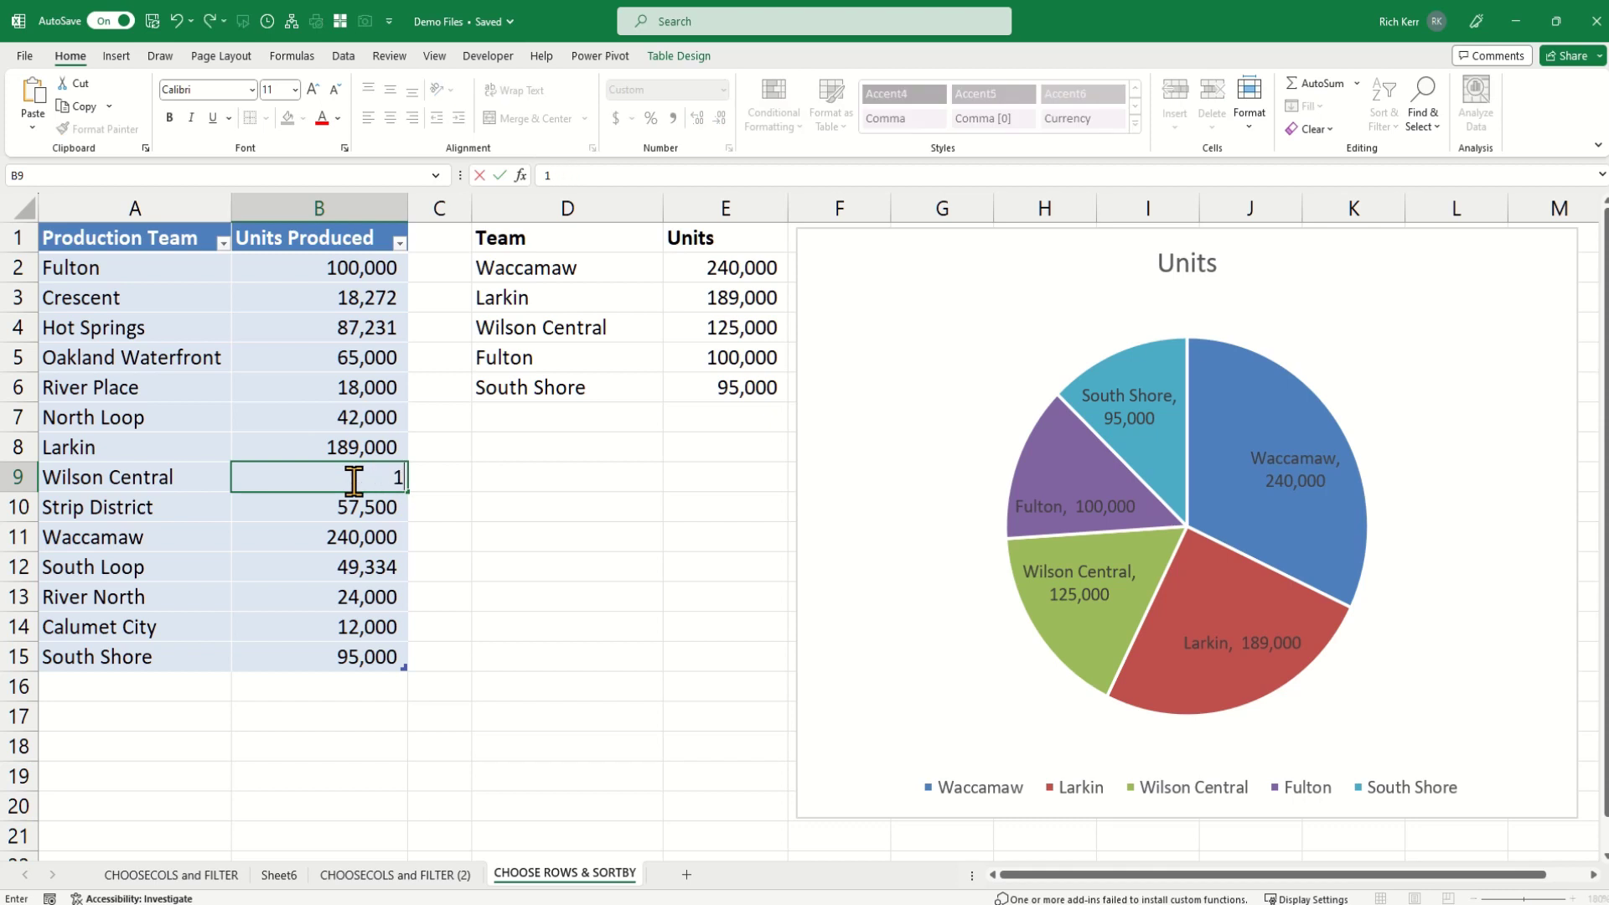
type("2000")
key("Return")
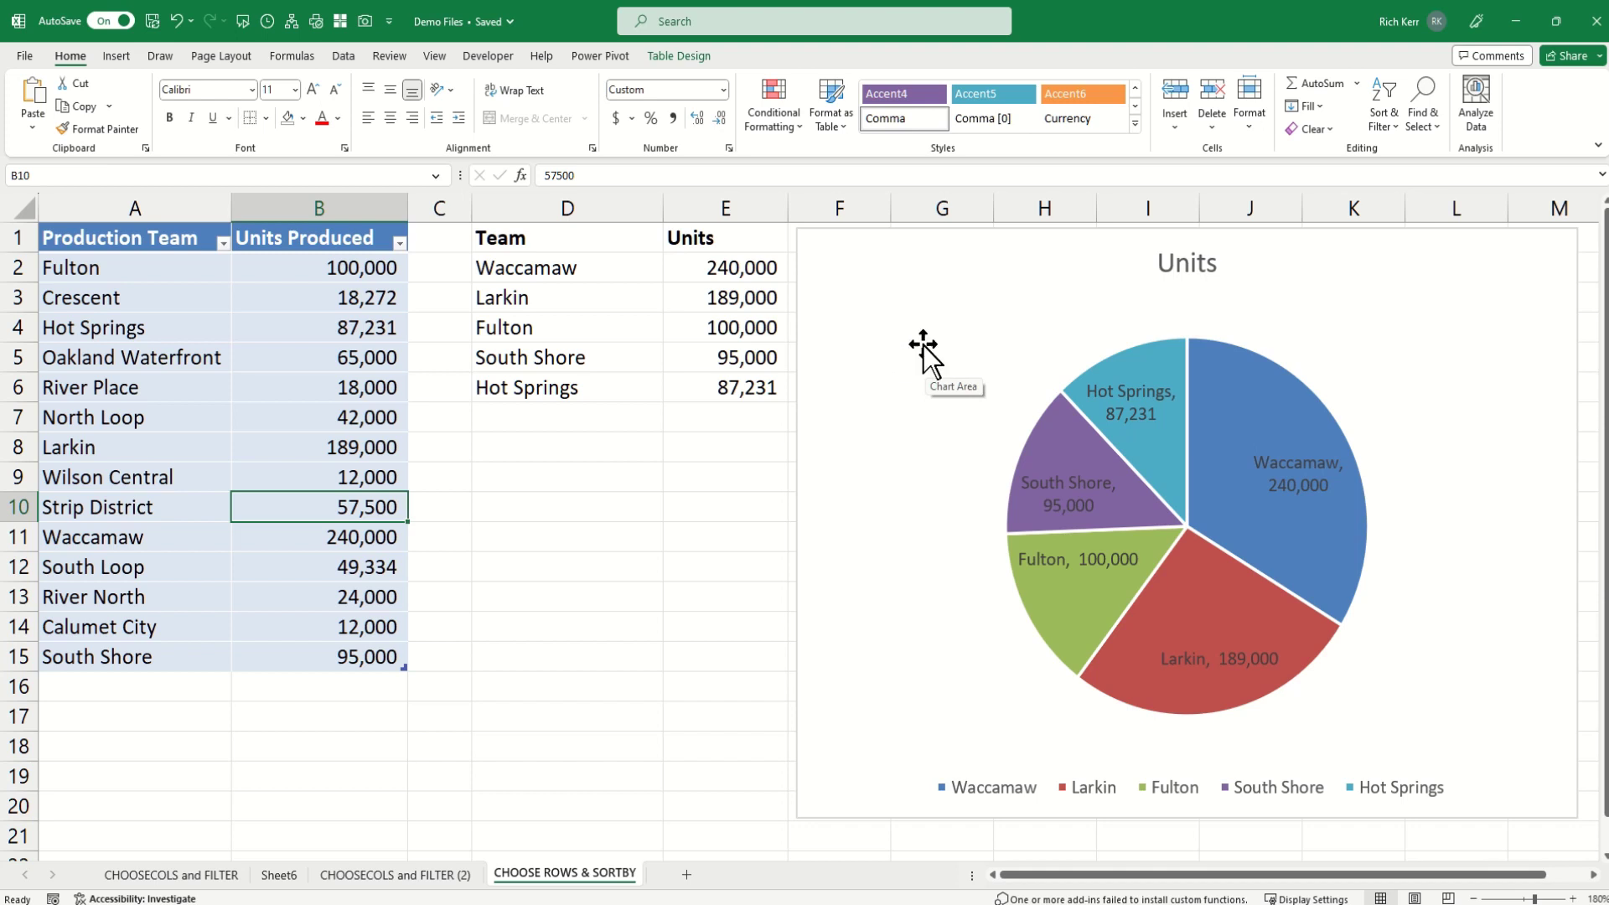
Step: Delete the pie chart and the top-five Team and Units columns D:E
left_click(852, 258)
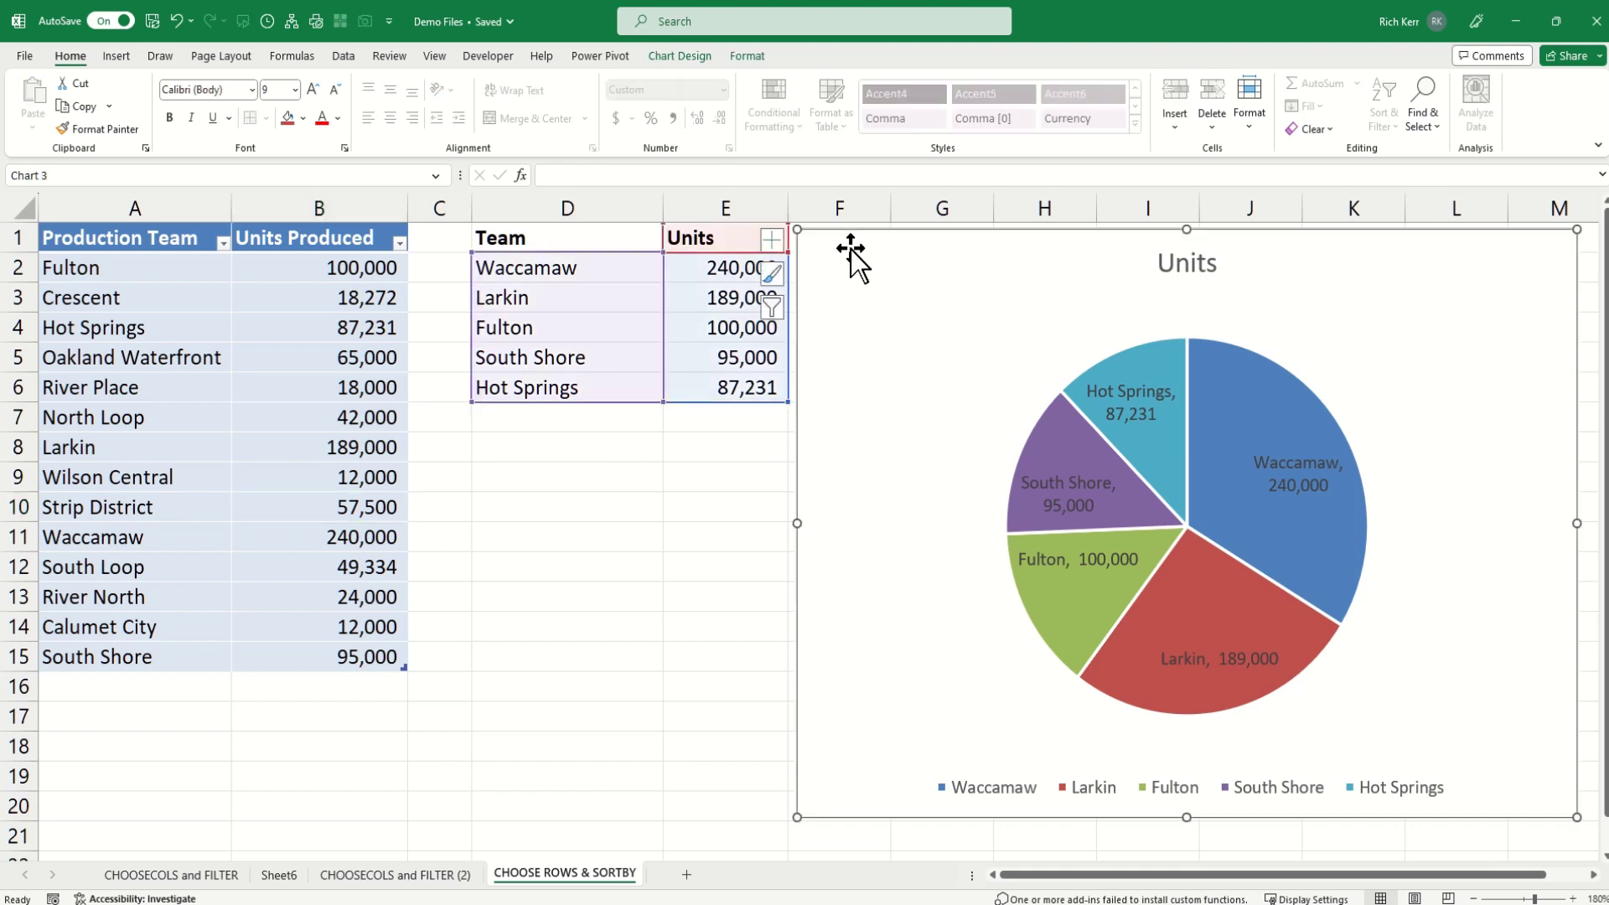
key("Delete")
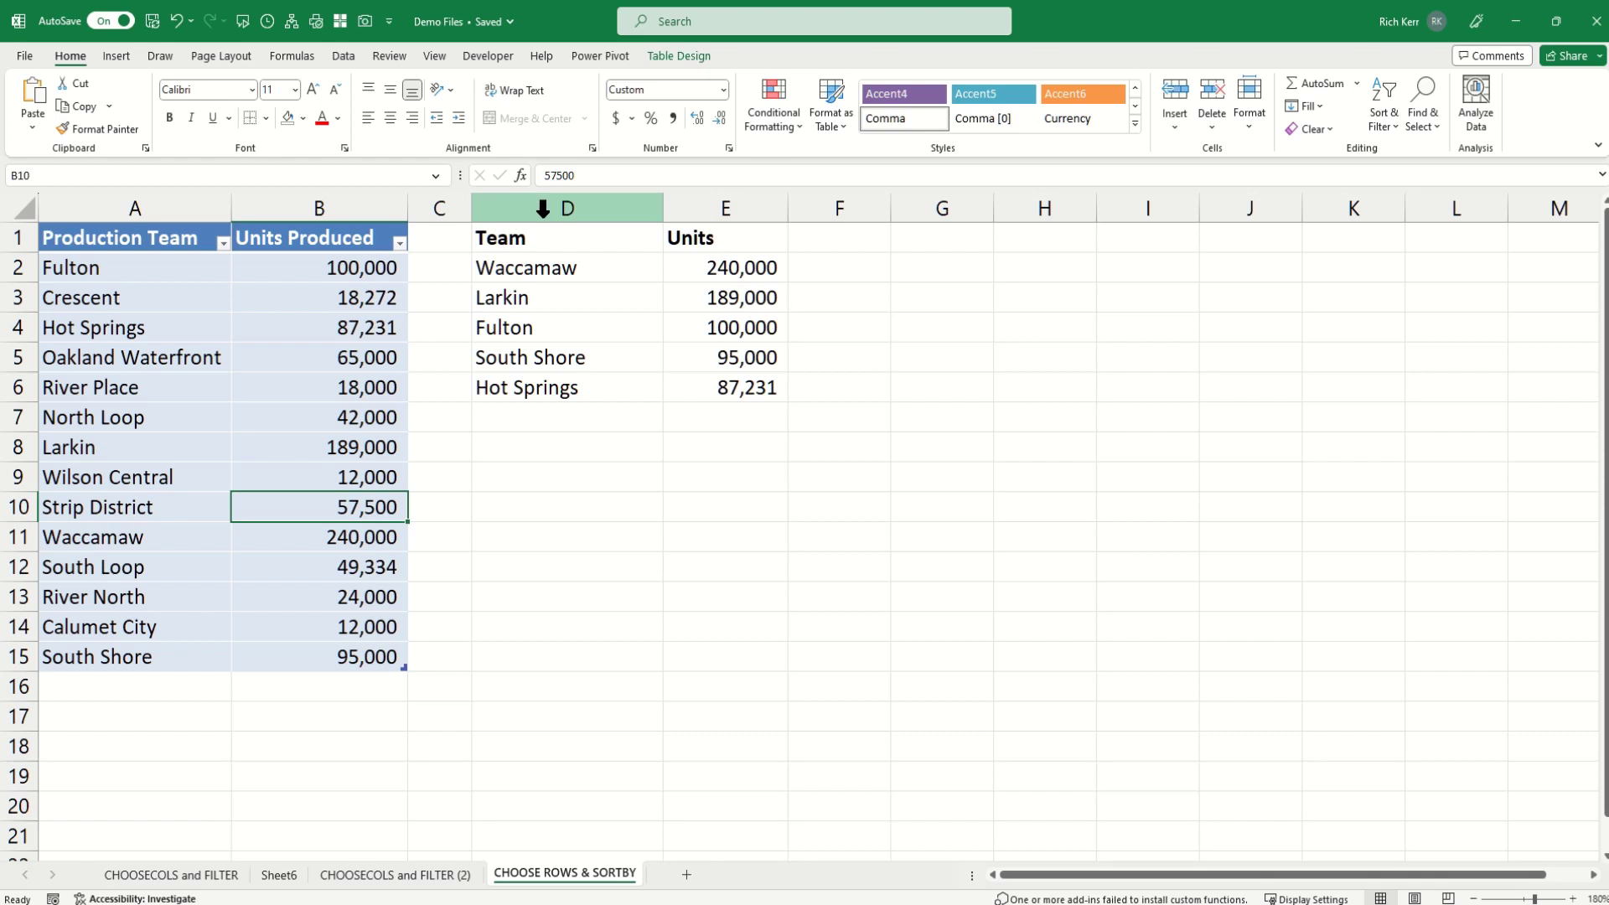
right_click(543, 208)
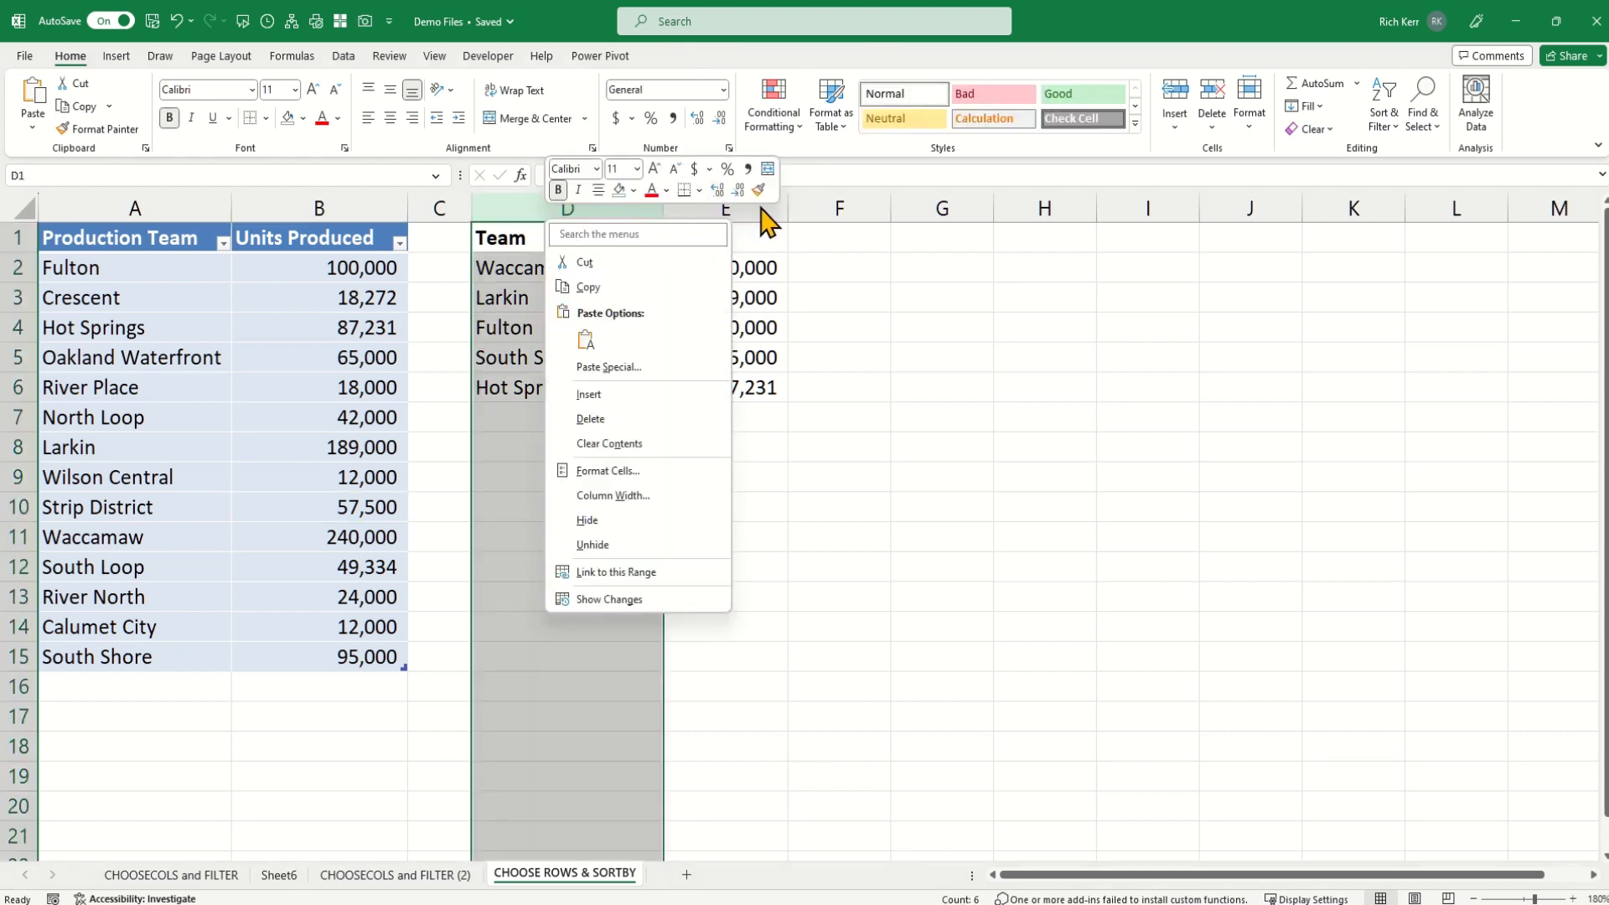
key("Escape")
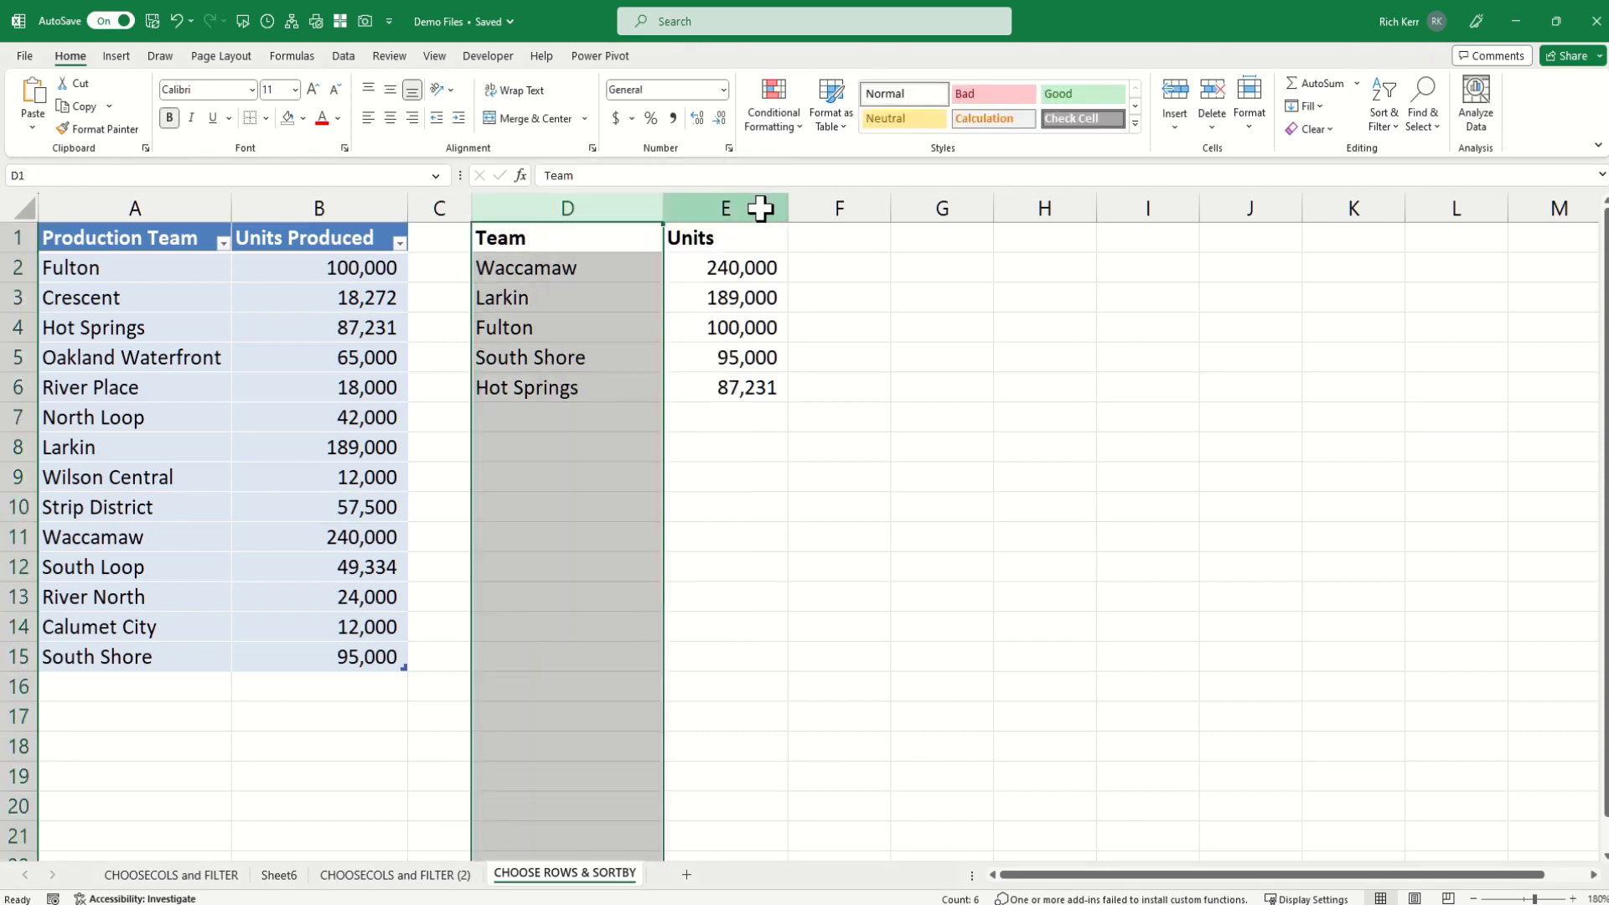
left_click(760, 201, "shift")
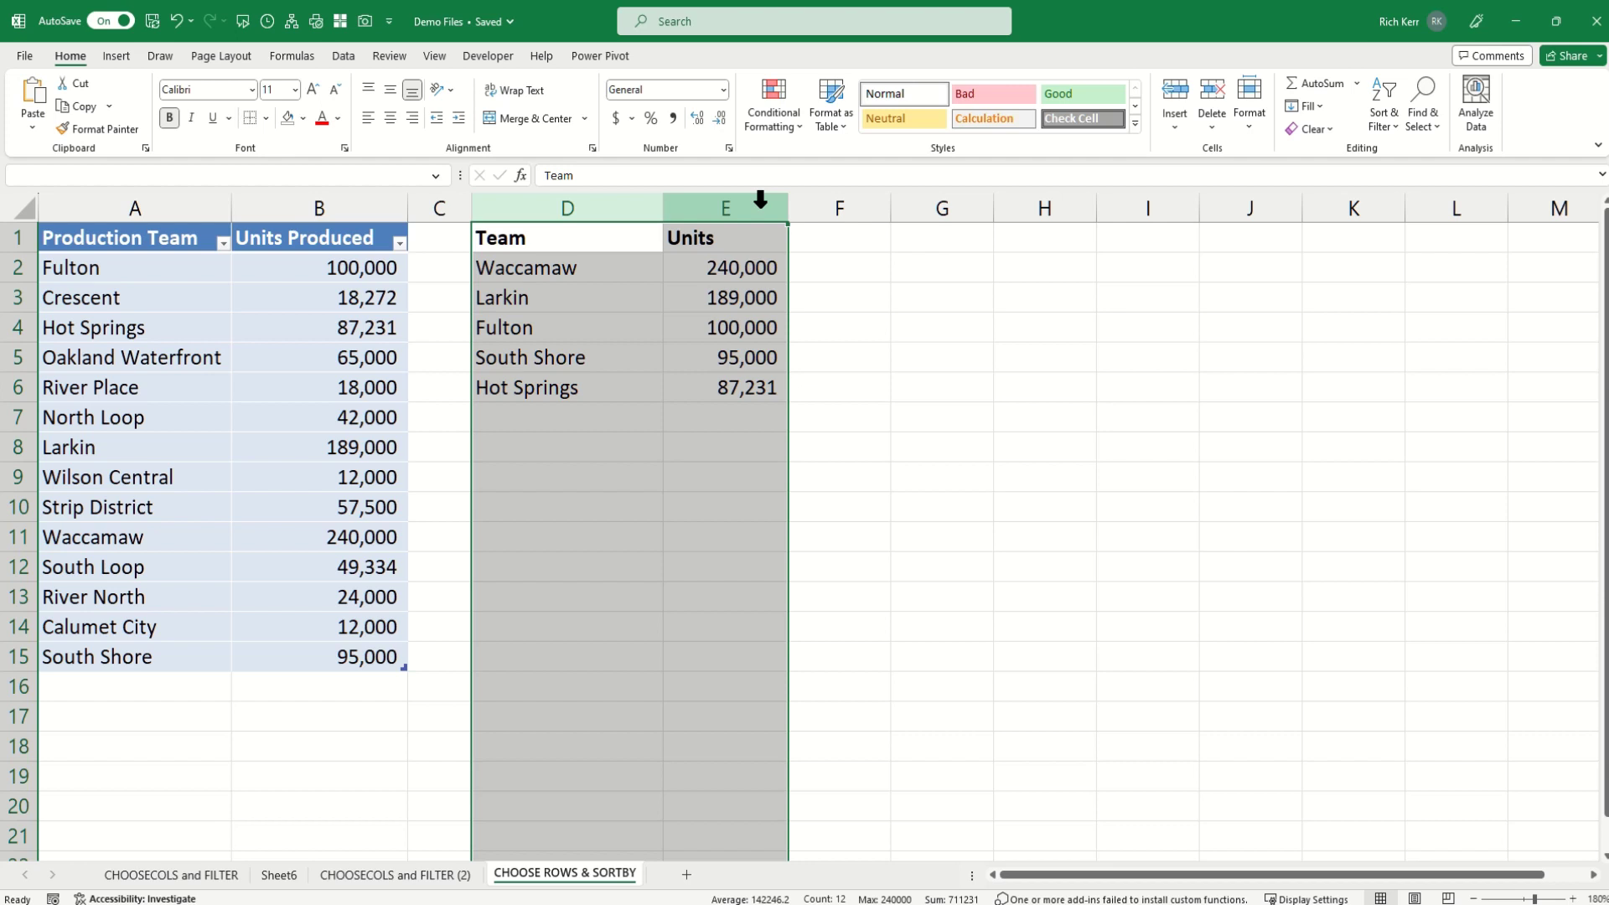
right_click(761, 204)
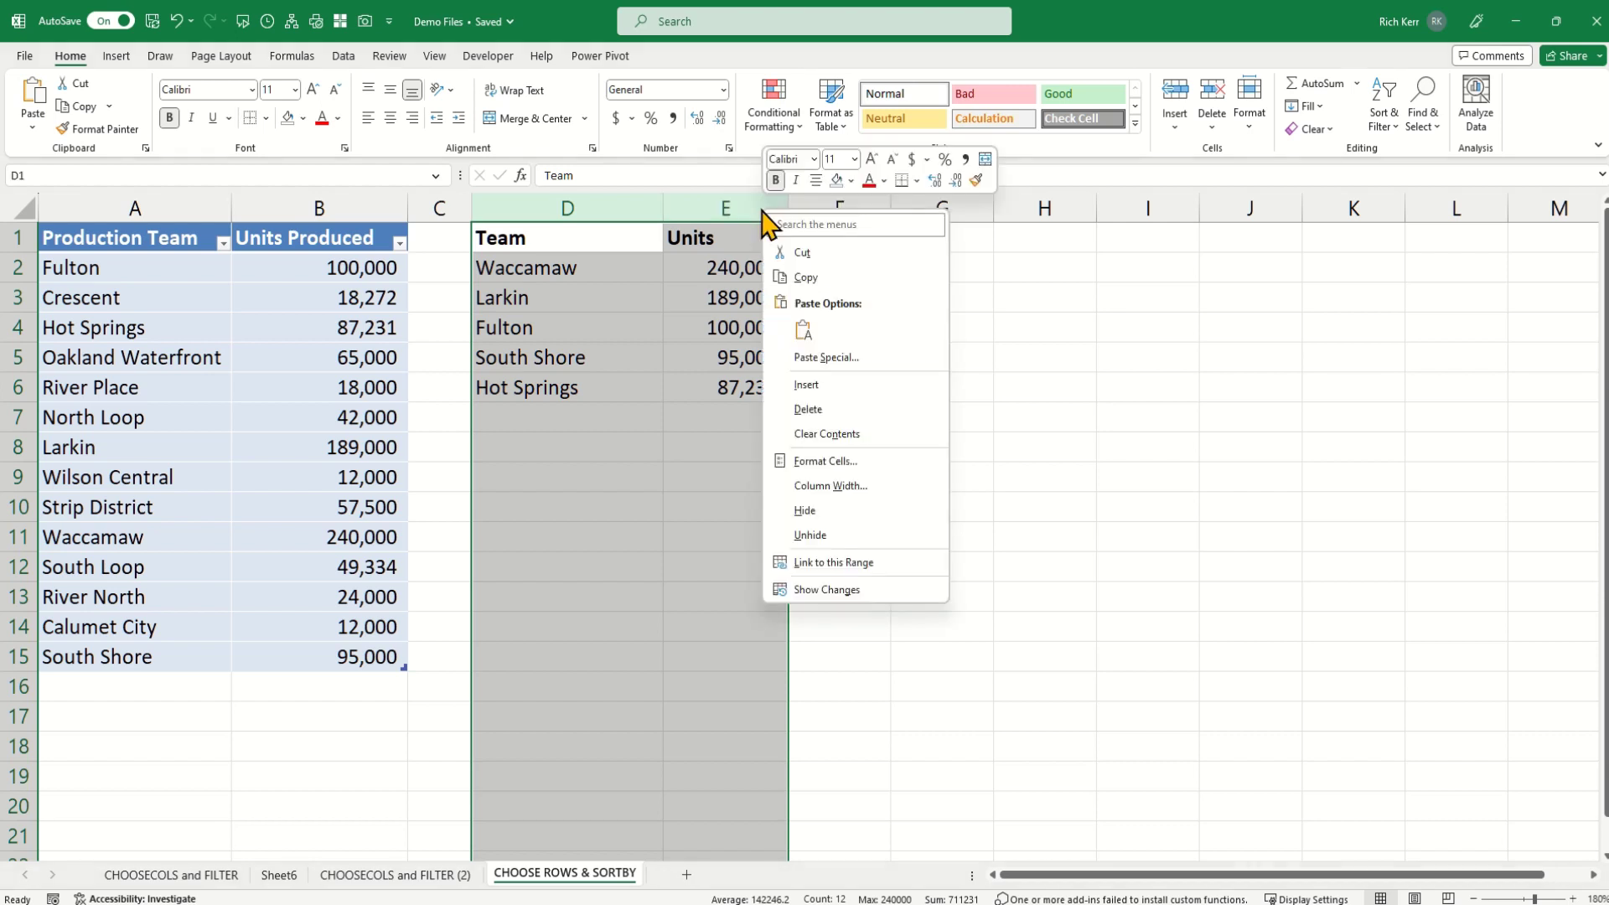
left_click(831, 412)
left_click(523, 352)
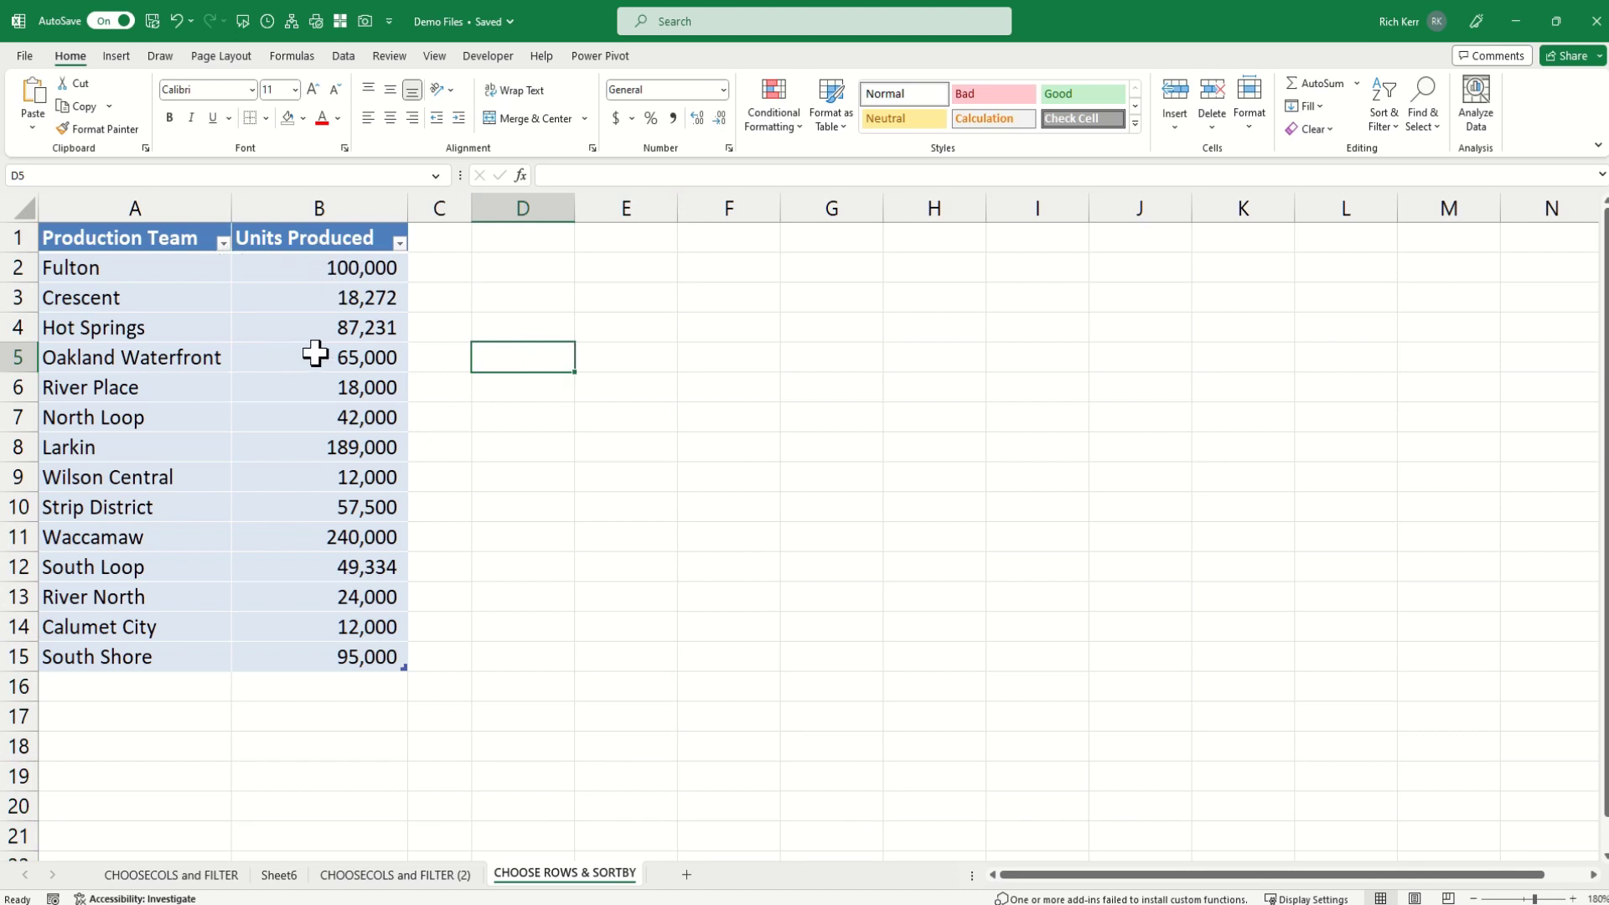
Step: Select a cell in the table and view Table Design, where the table name shows Production
left_click(323, 307)
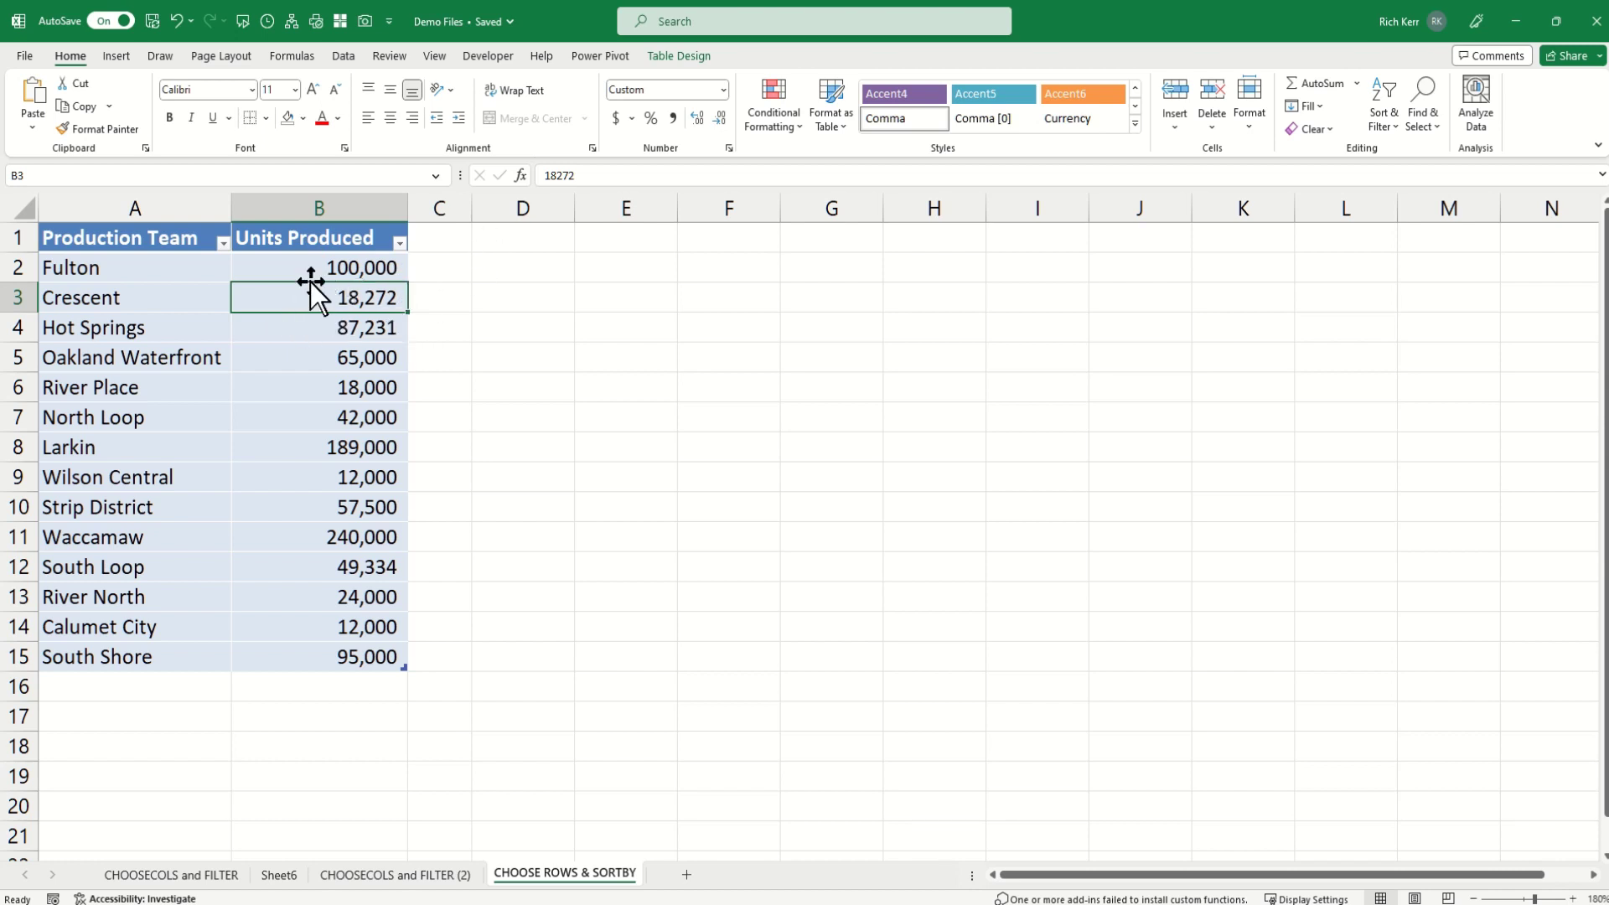
left_click(182, 267)
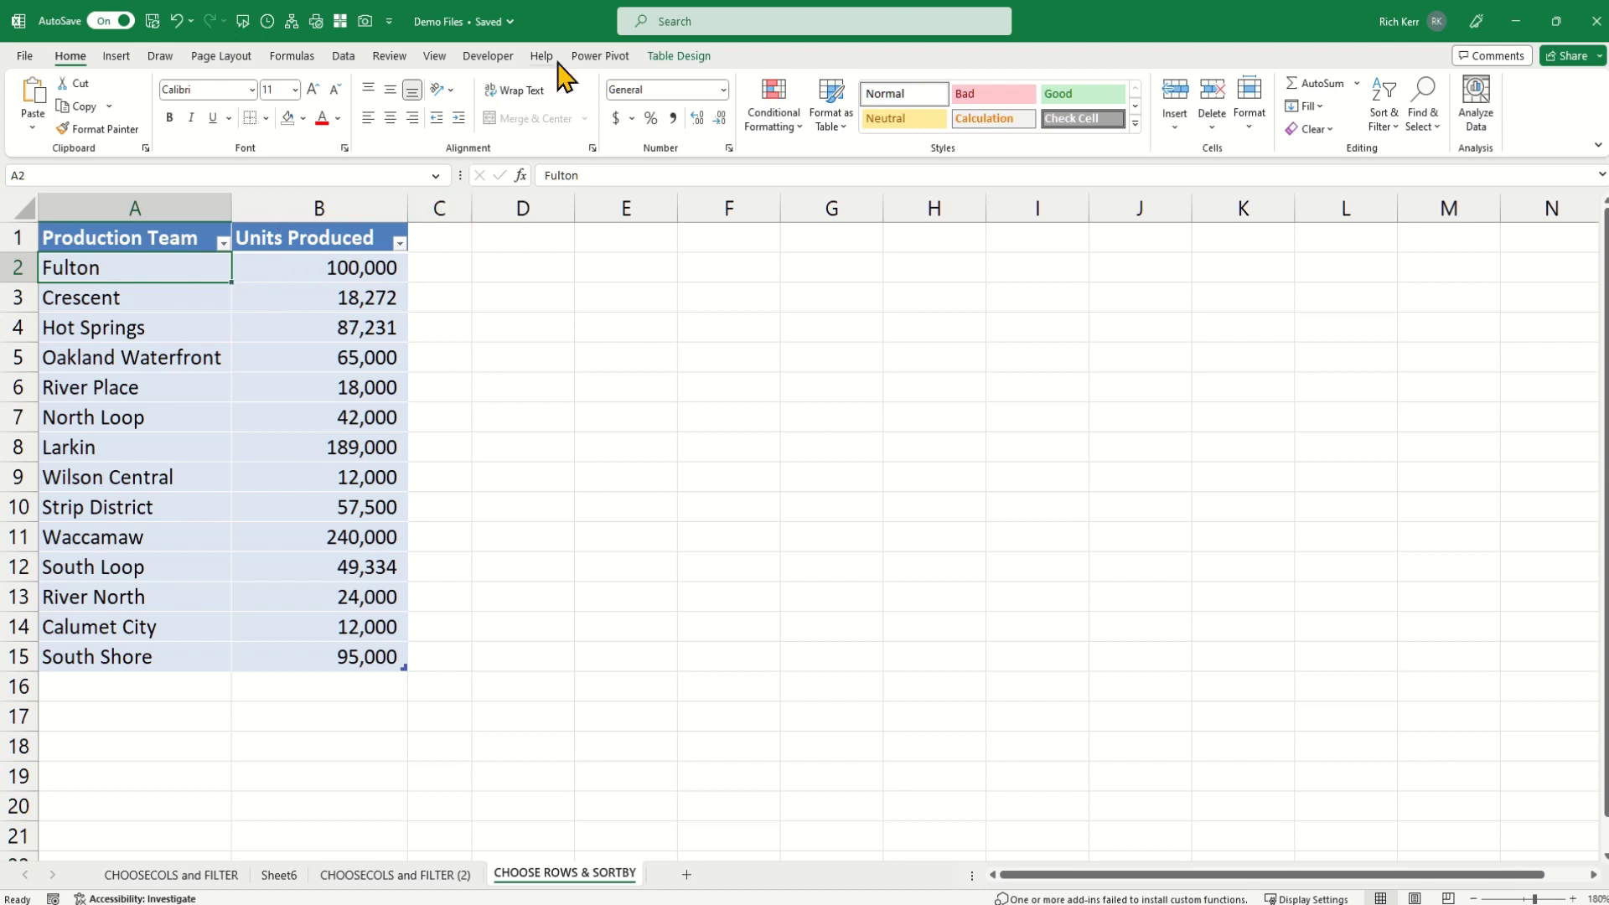
left_click(680, 57)
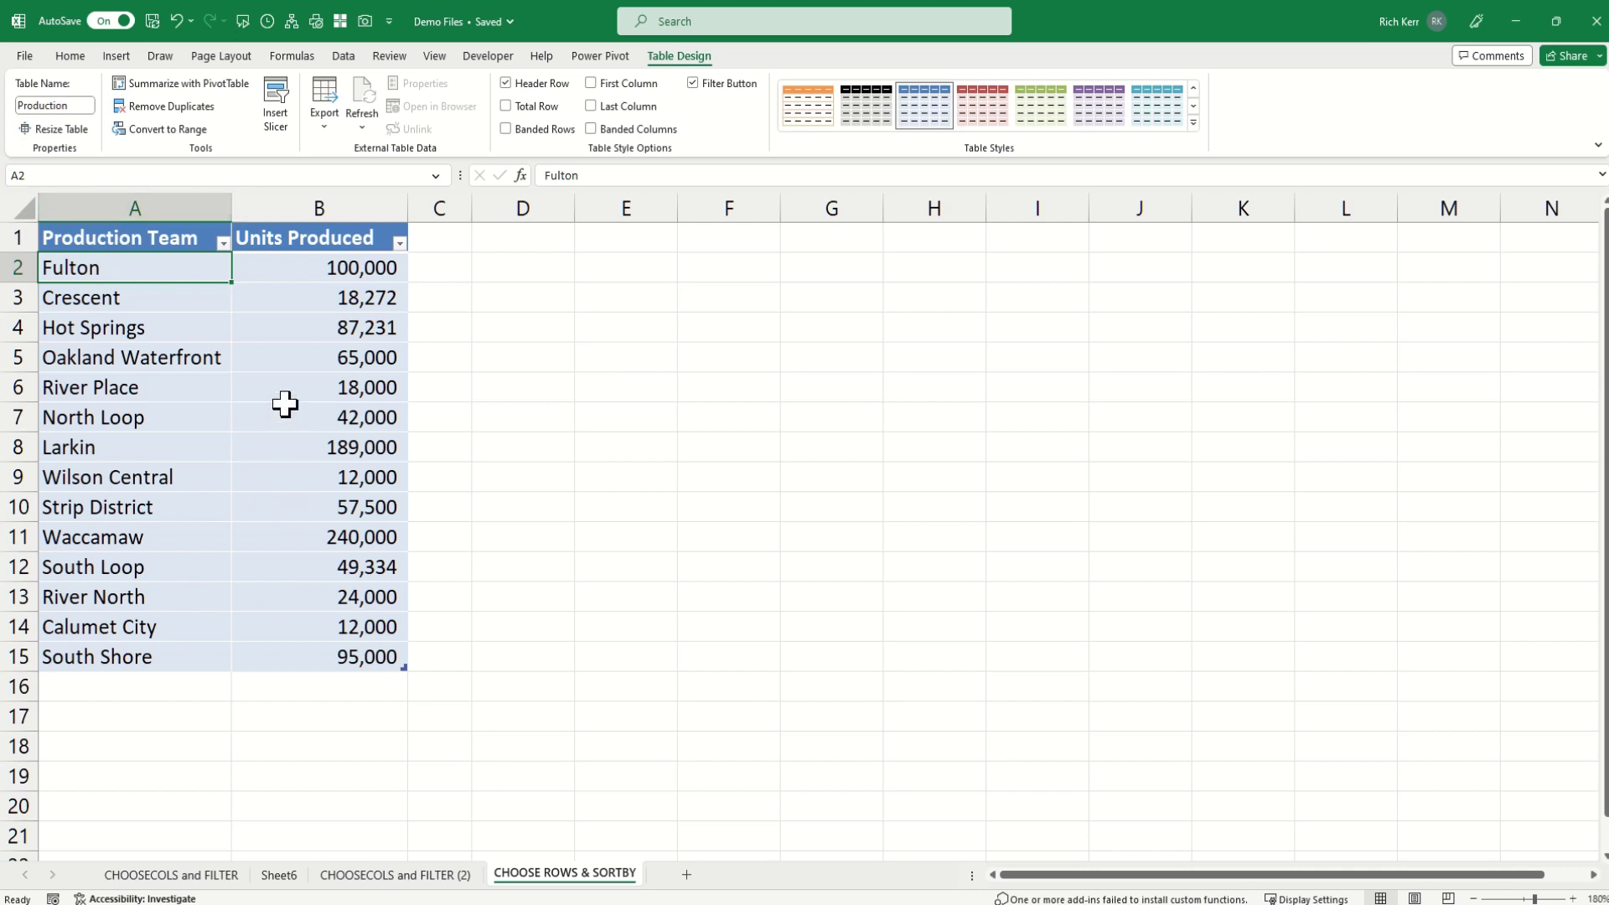
left_click(285, 407)
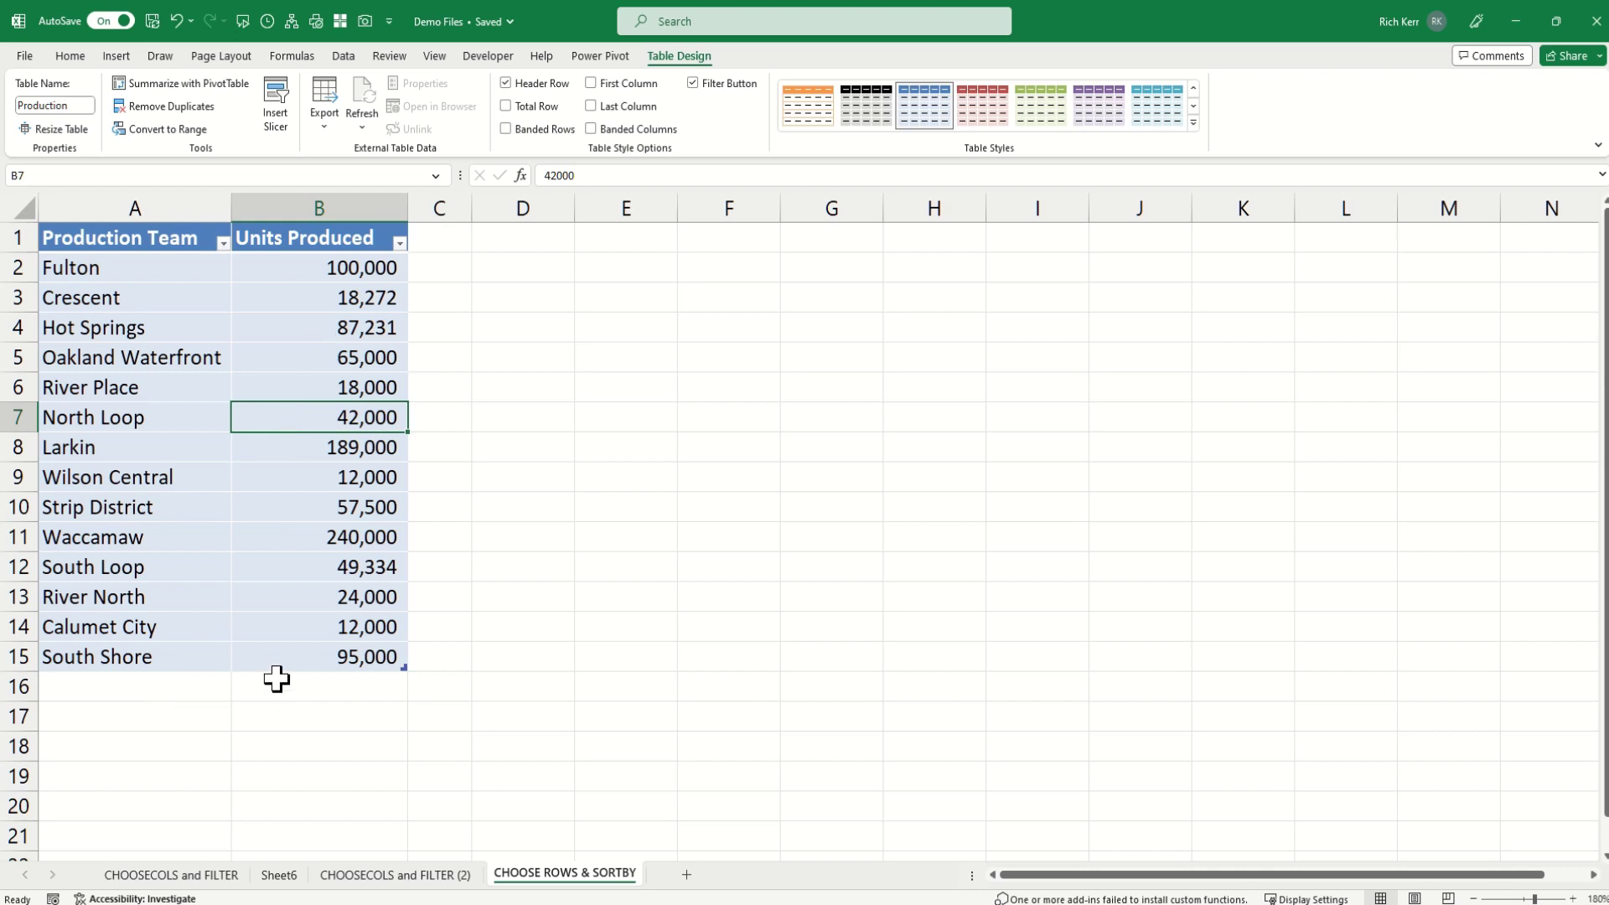
left_click(285, 318)
Step: Add the headers Team in D1 and Units in E1
left_click(560, 239)
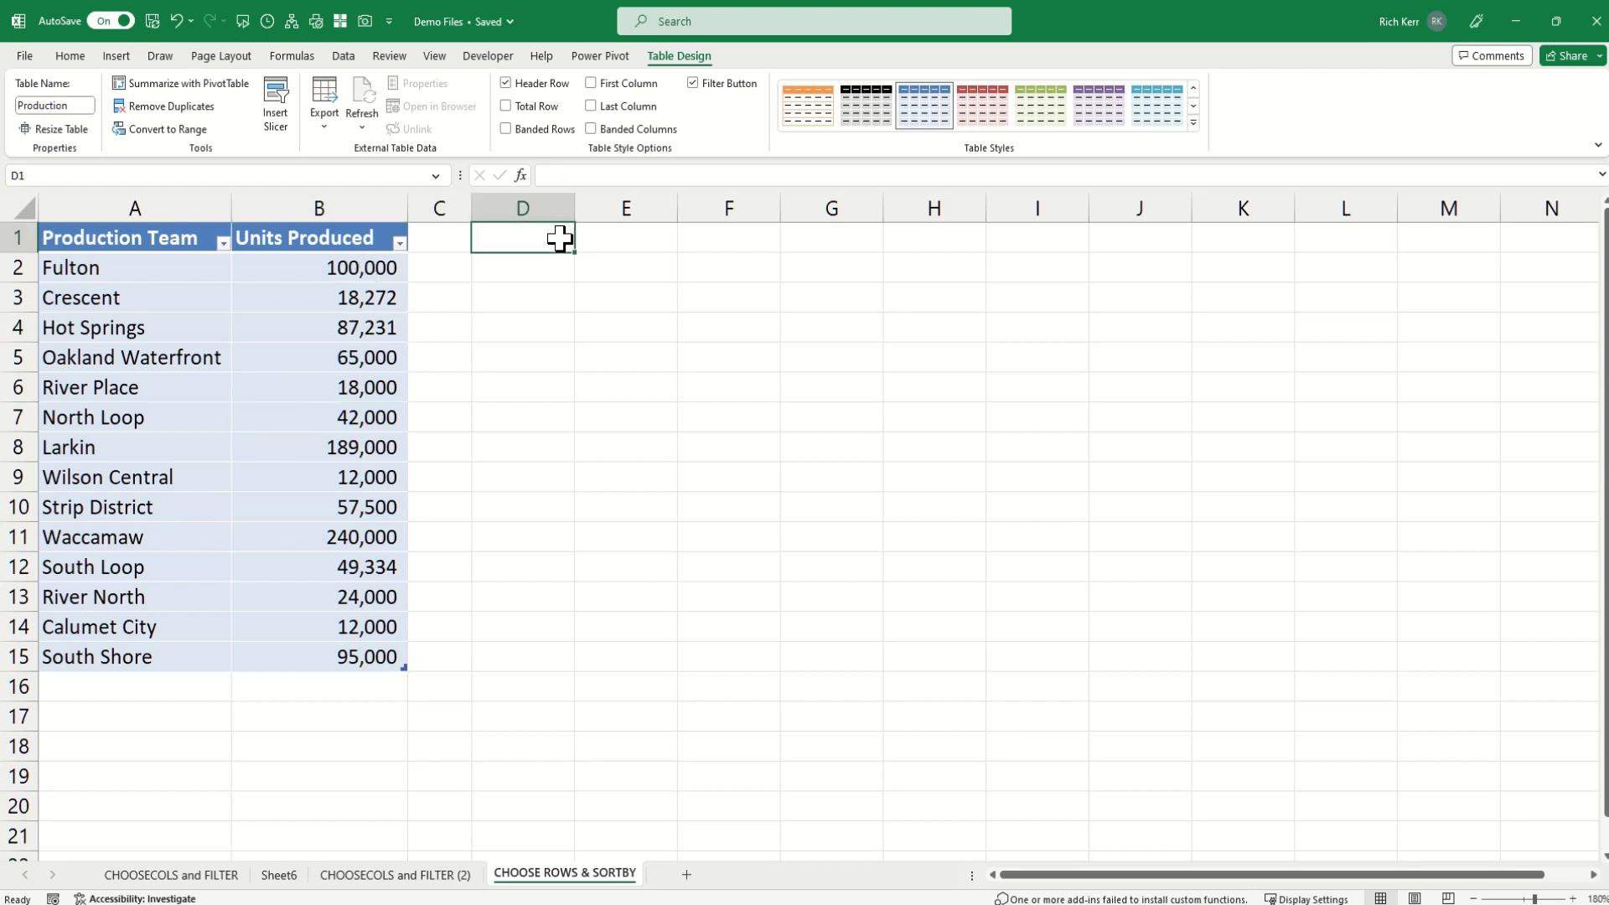
type("tEAM")
key("BackSpace")
key("BackSpace")
key("BackSpace")
key("BackSpace")
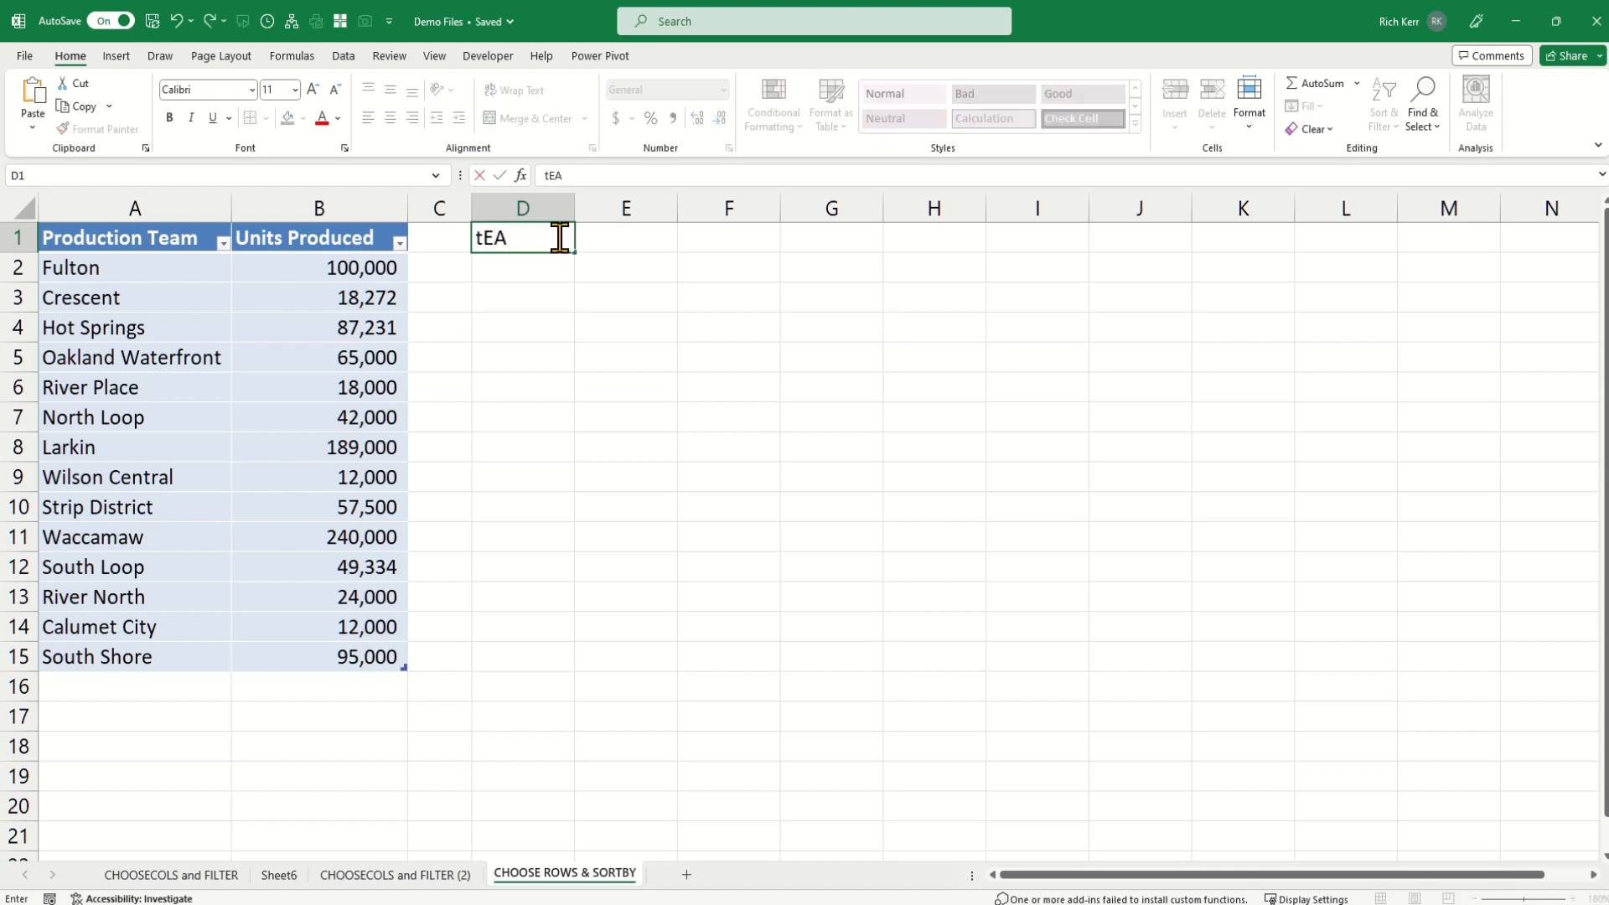
type("Team")
key("Tab")
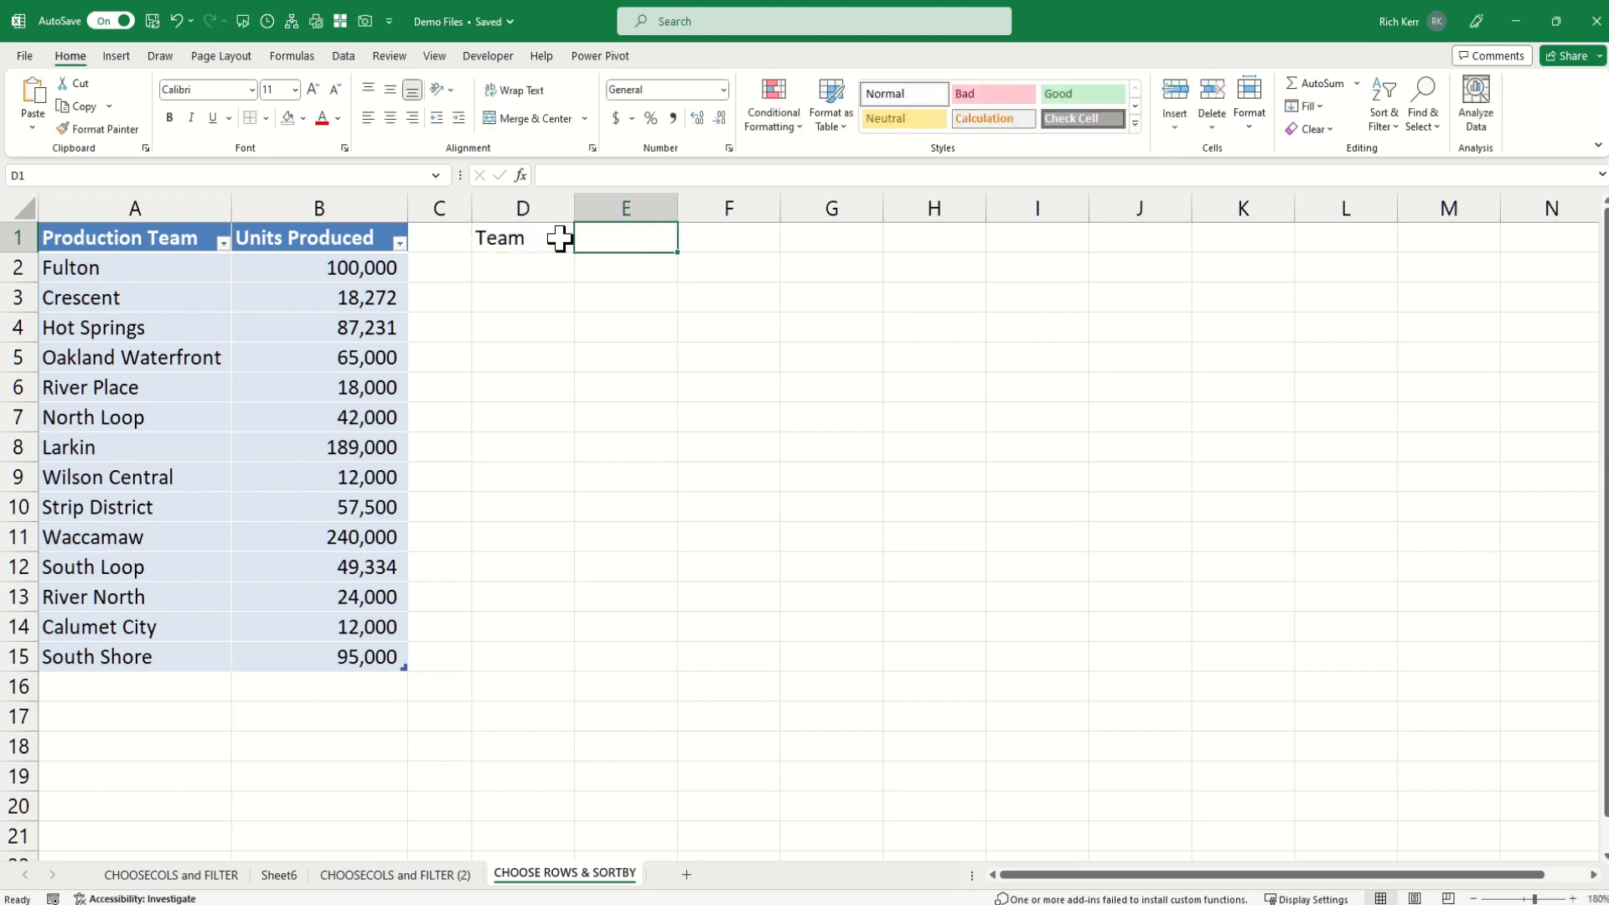
type("Units")
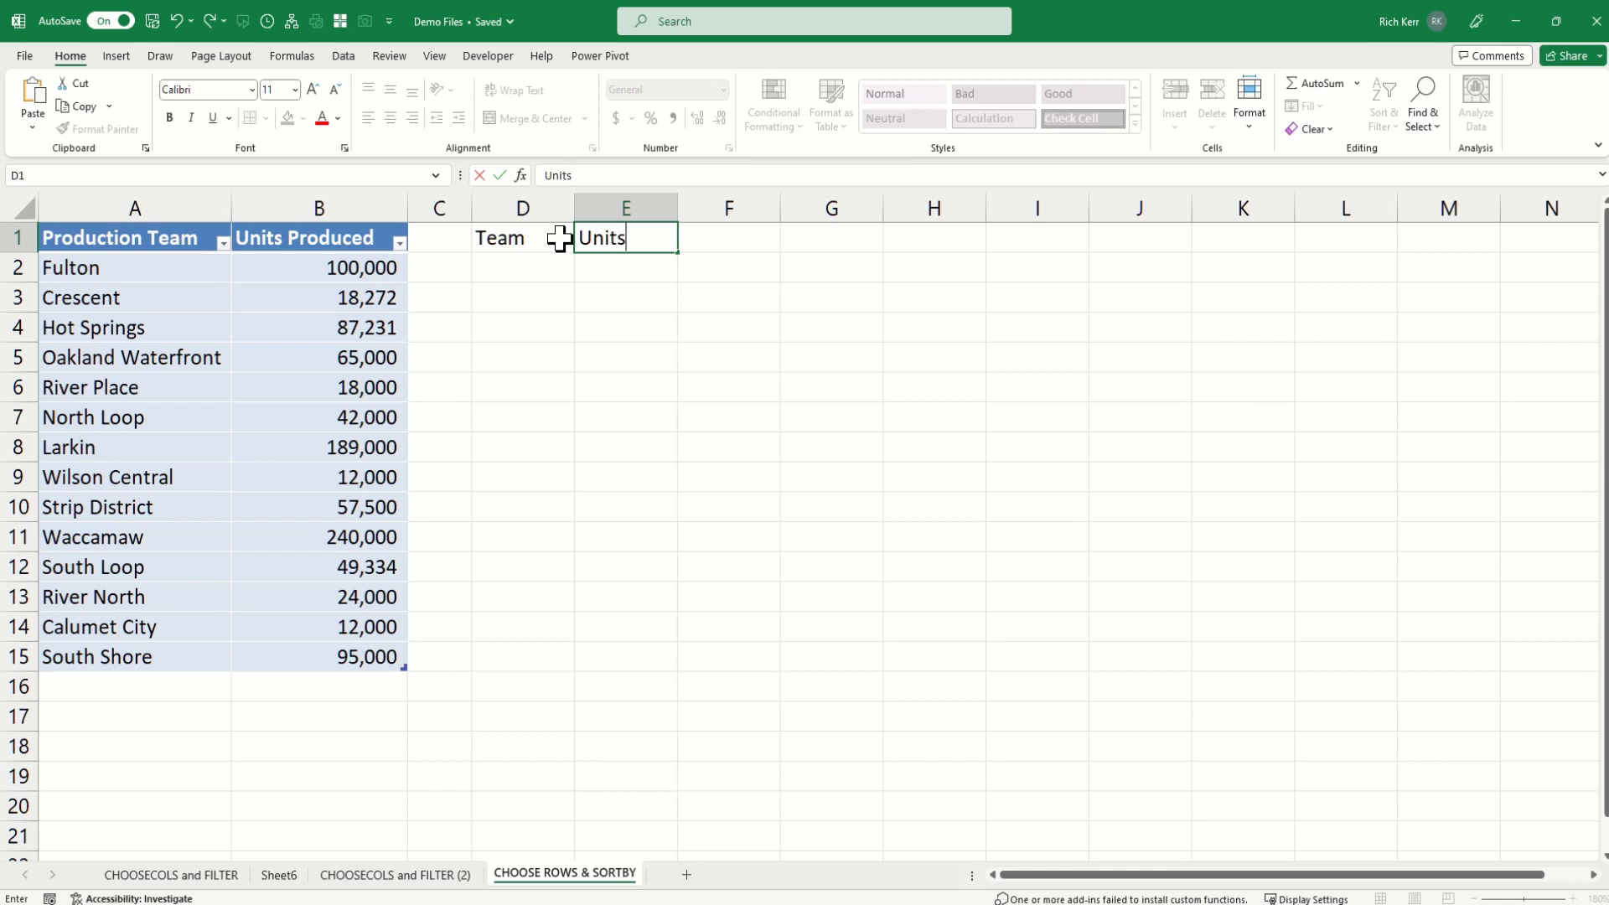
key("Return")
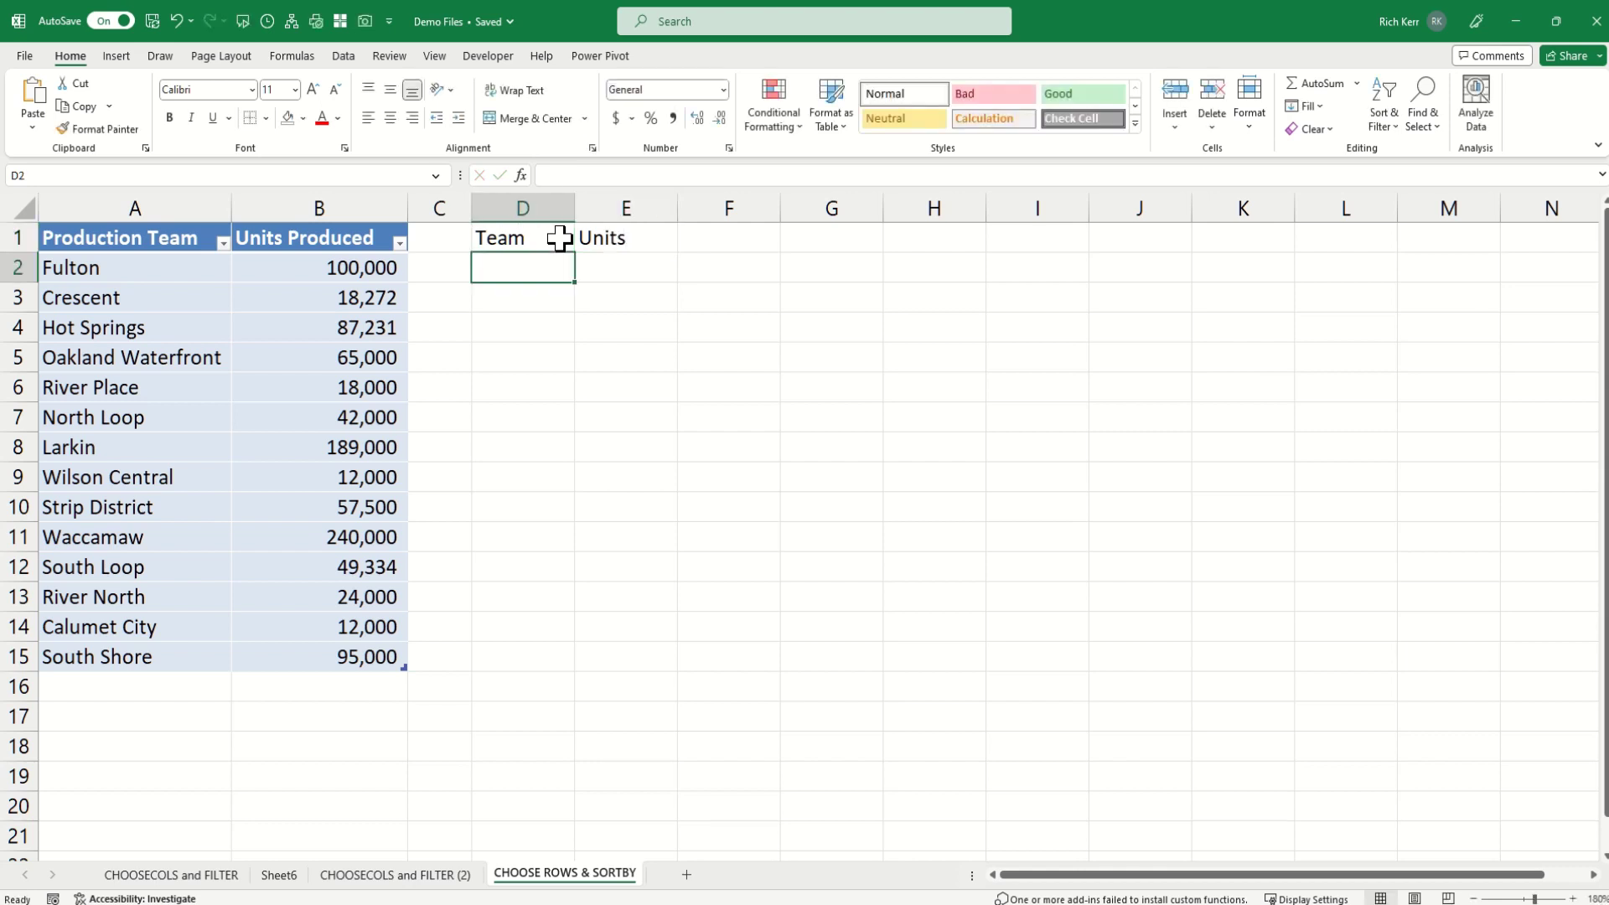
Step: In D2 build =SORTBY(Production,Production[Units Produced],-1) to sort units descending
type("=sortby")
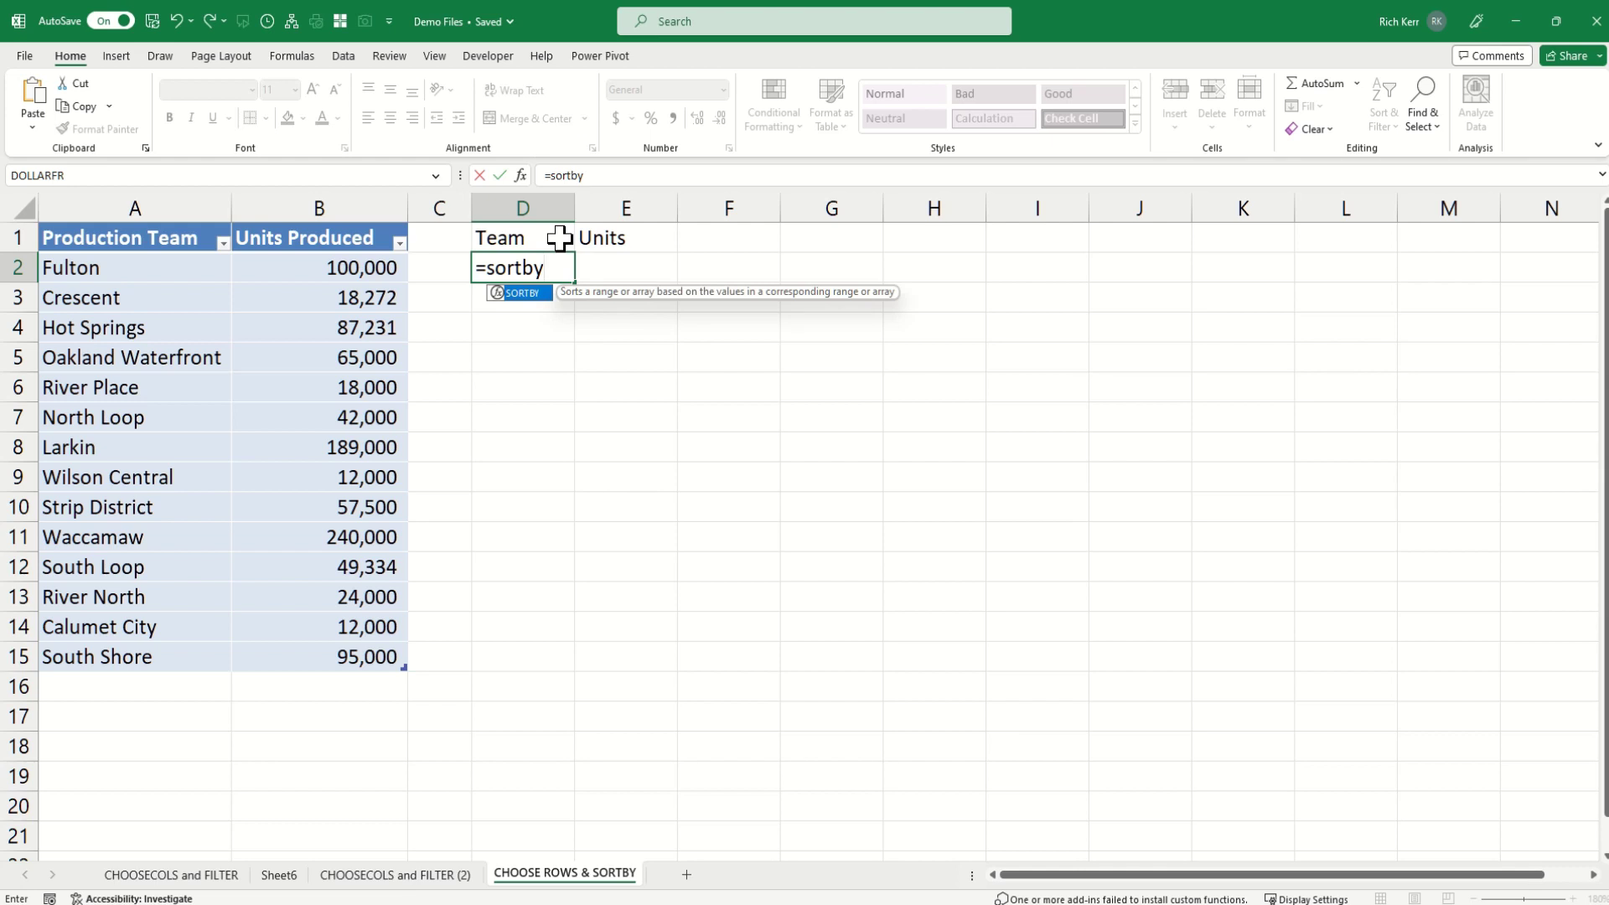
type("(")
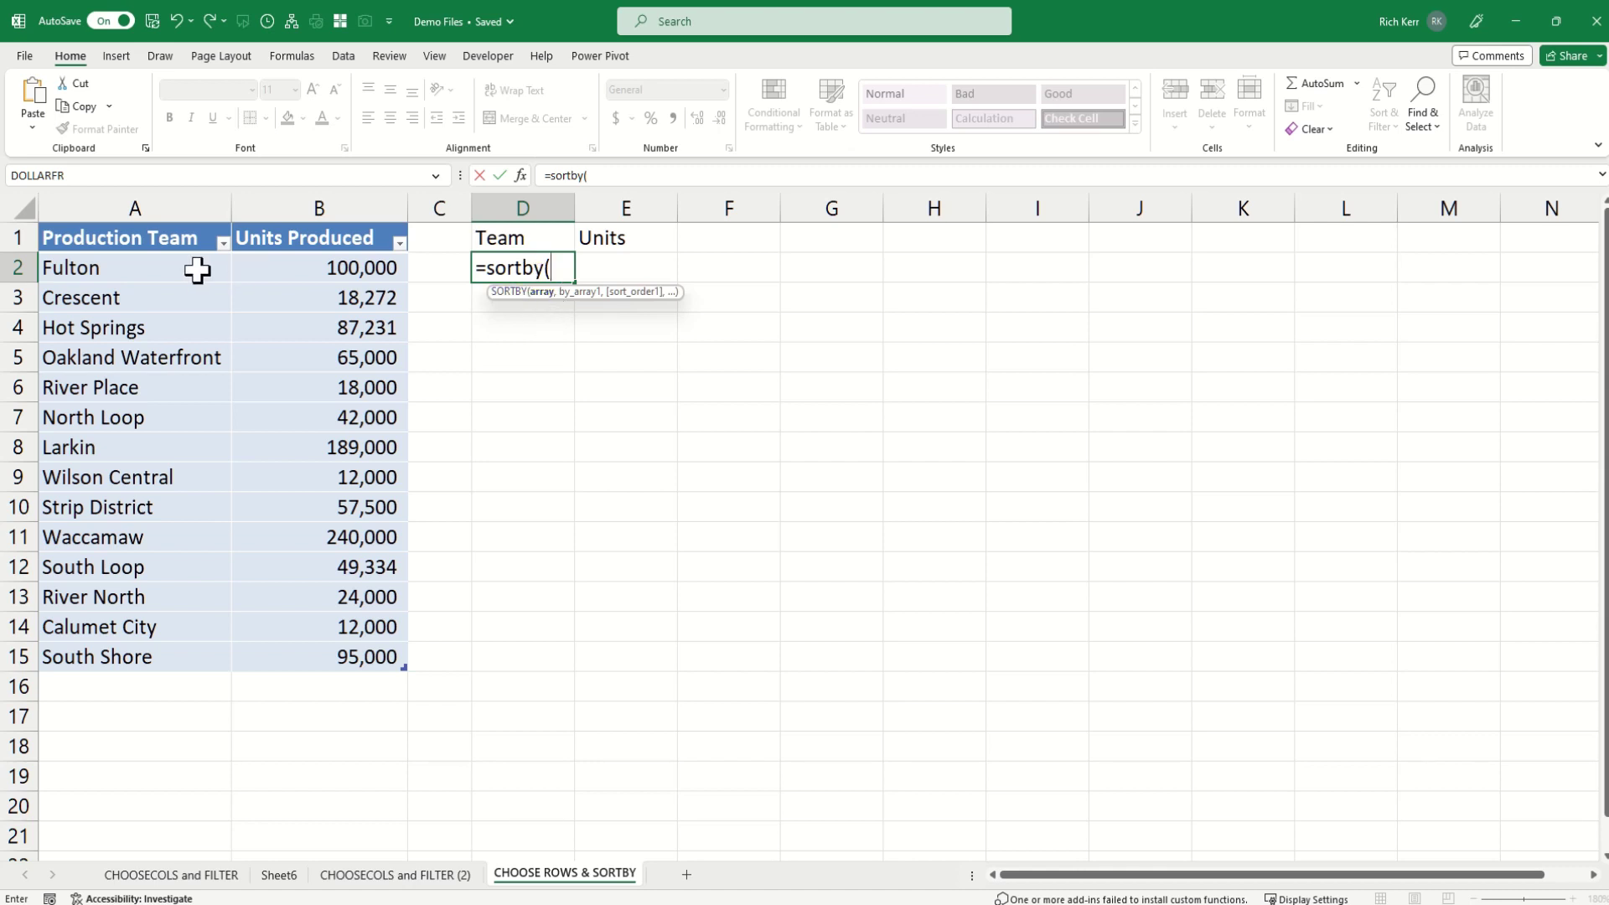
left_click_drag(156, 272, 367, 655)
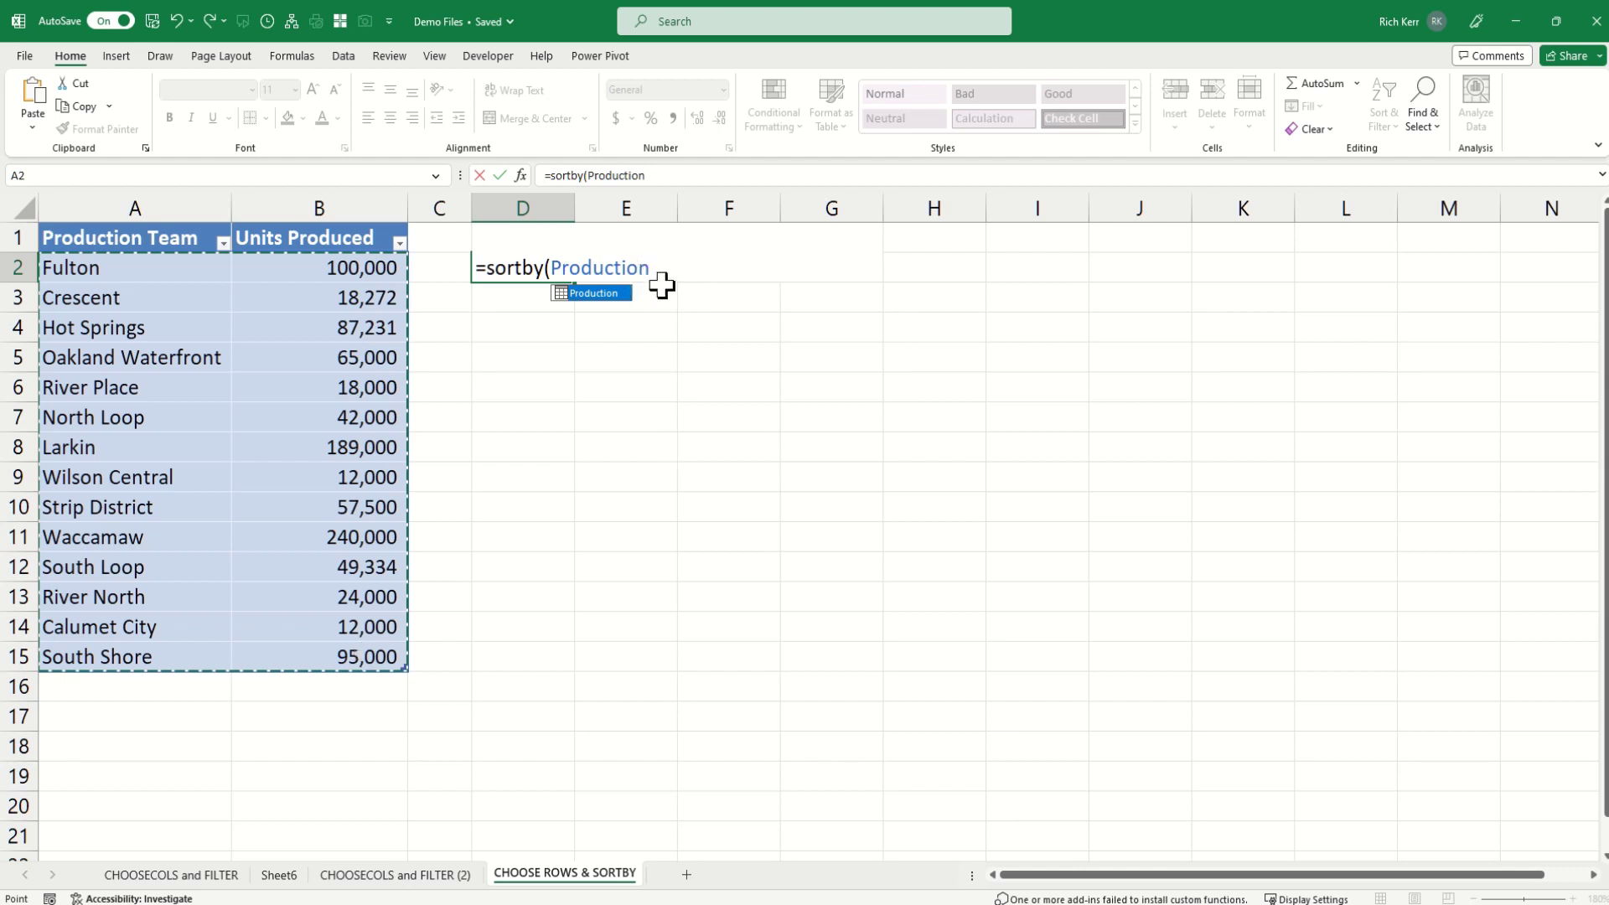
type(",")
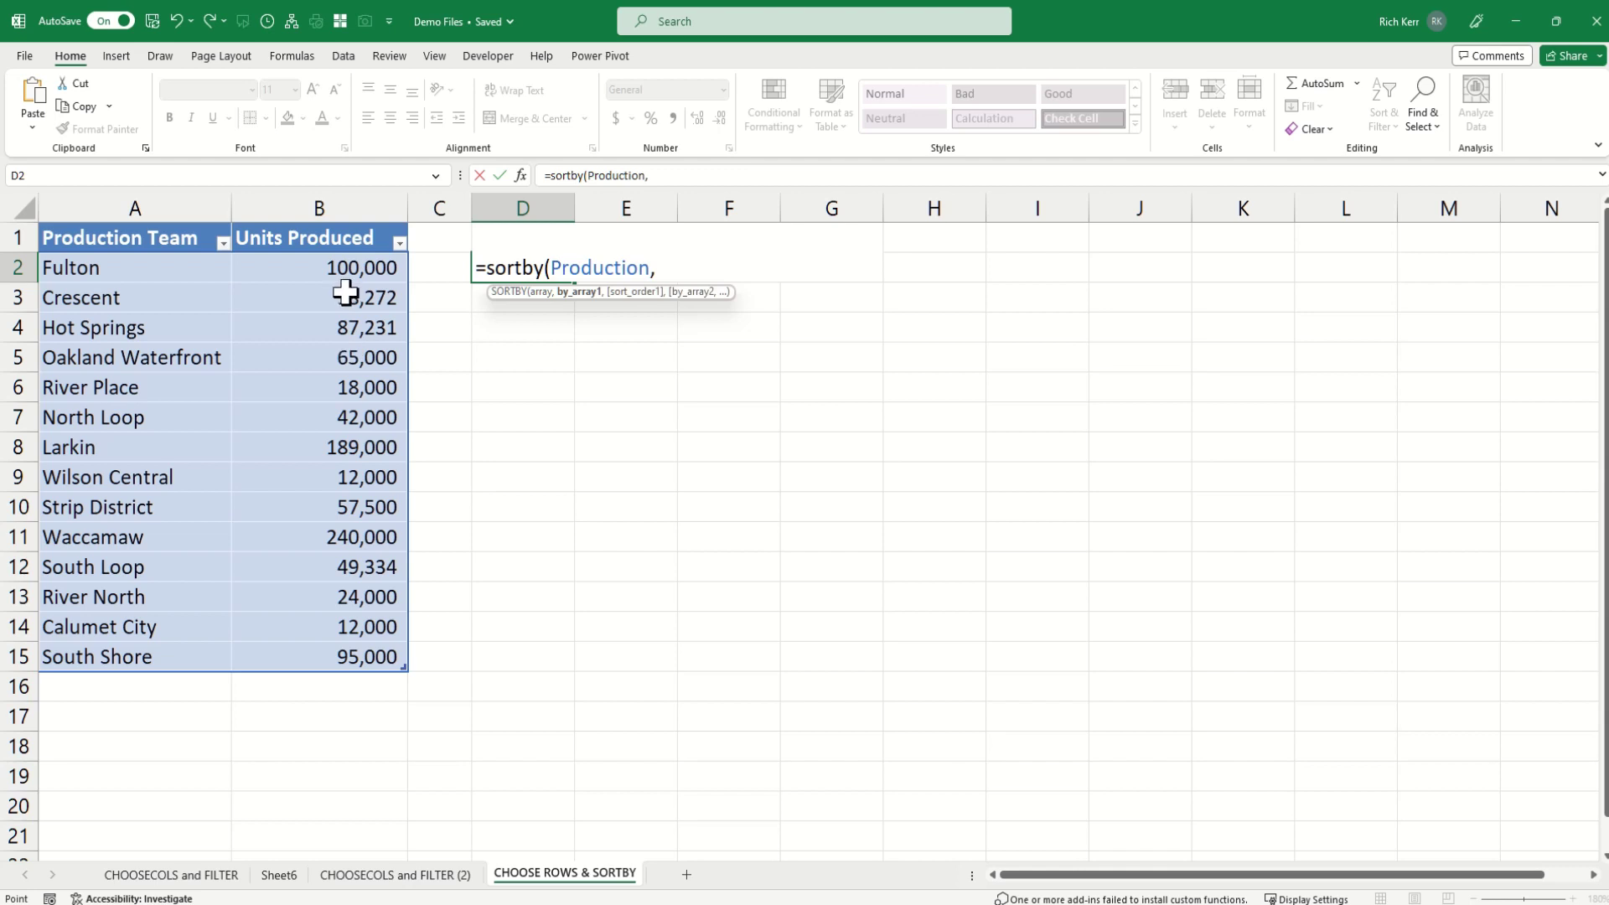
left_click_drag(335, 269, 348, 656)
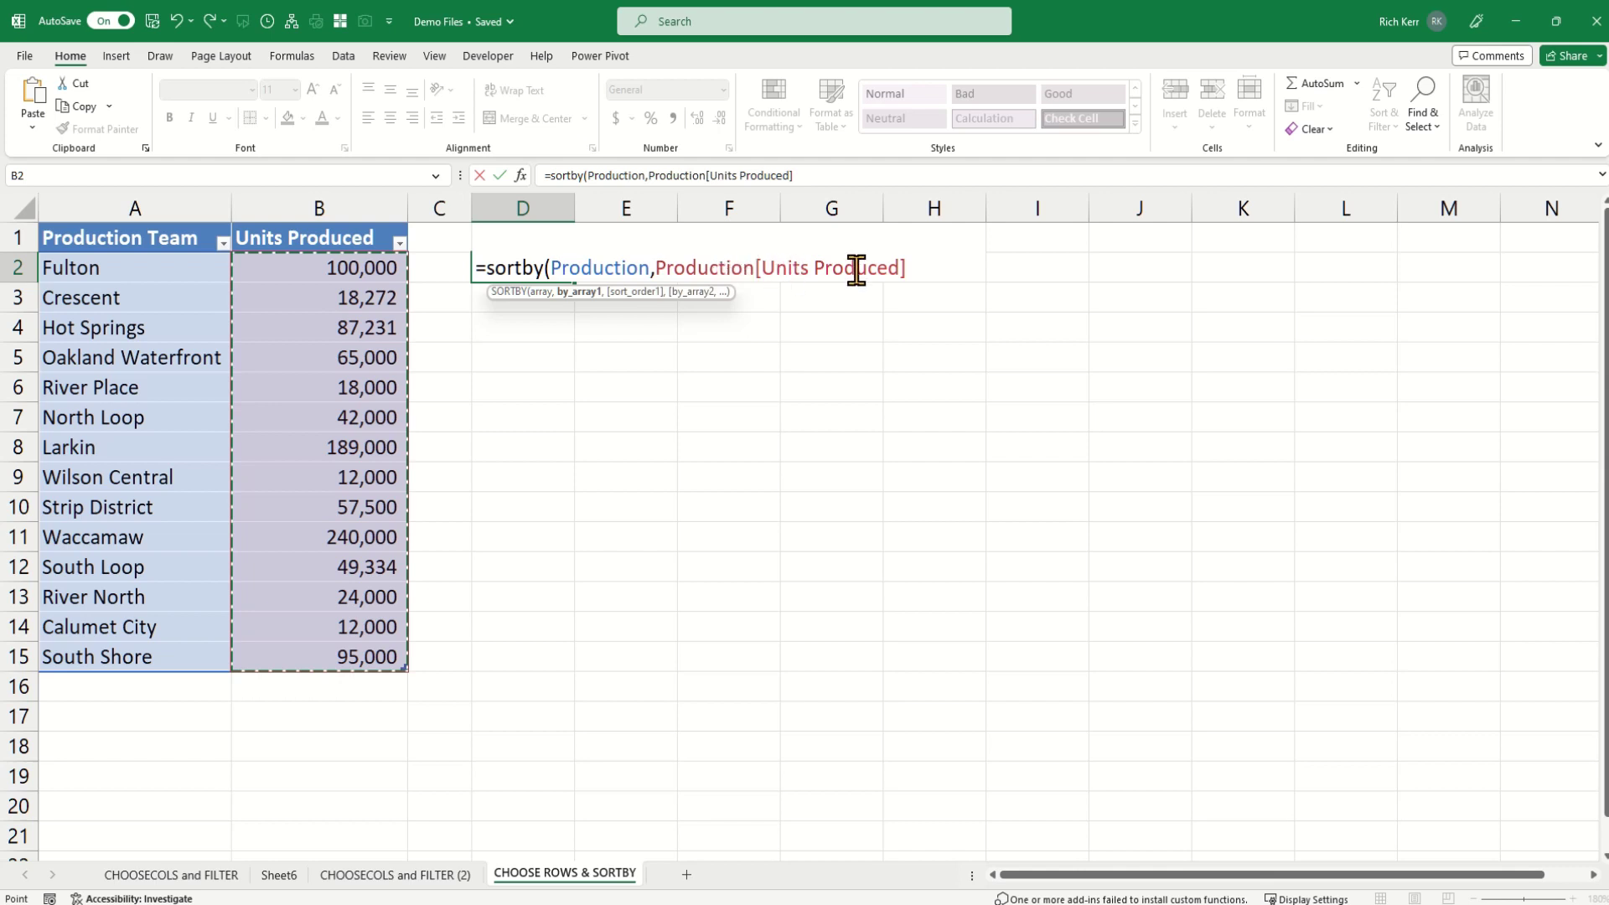
left_click(920, 270)
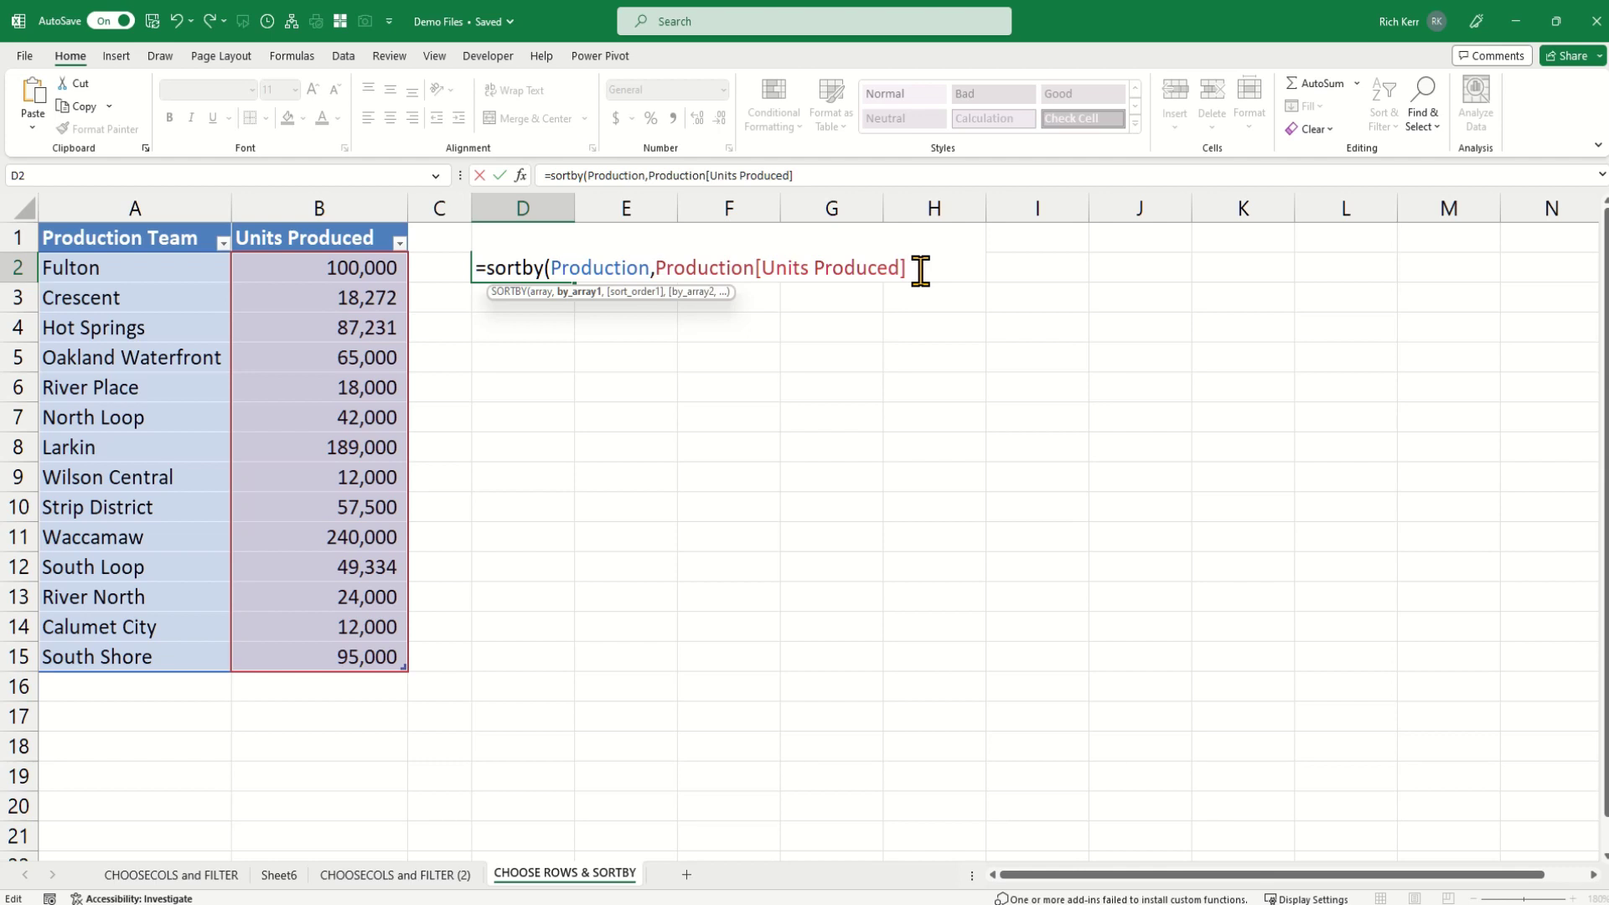
type(",")
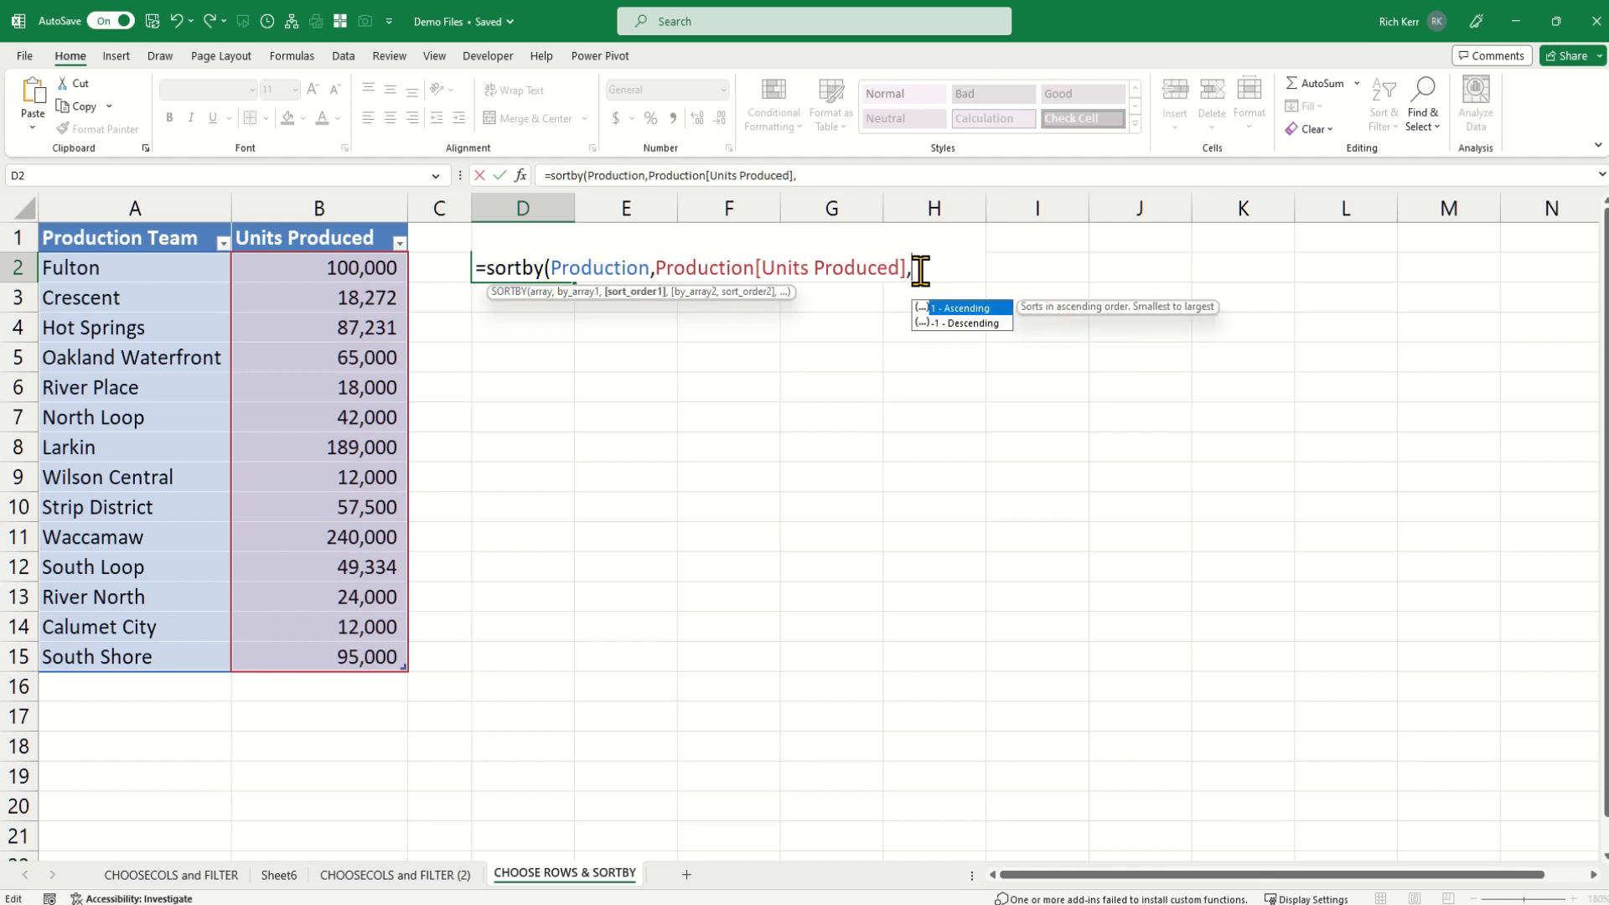
double_click(951, 323)
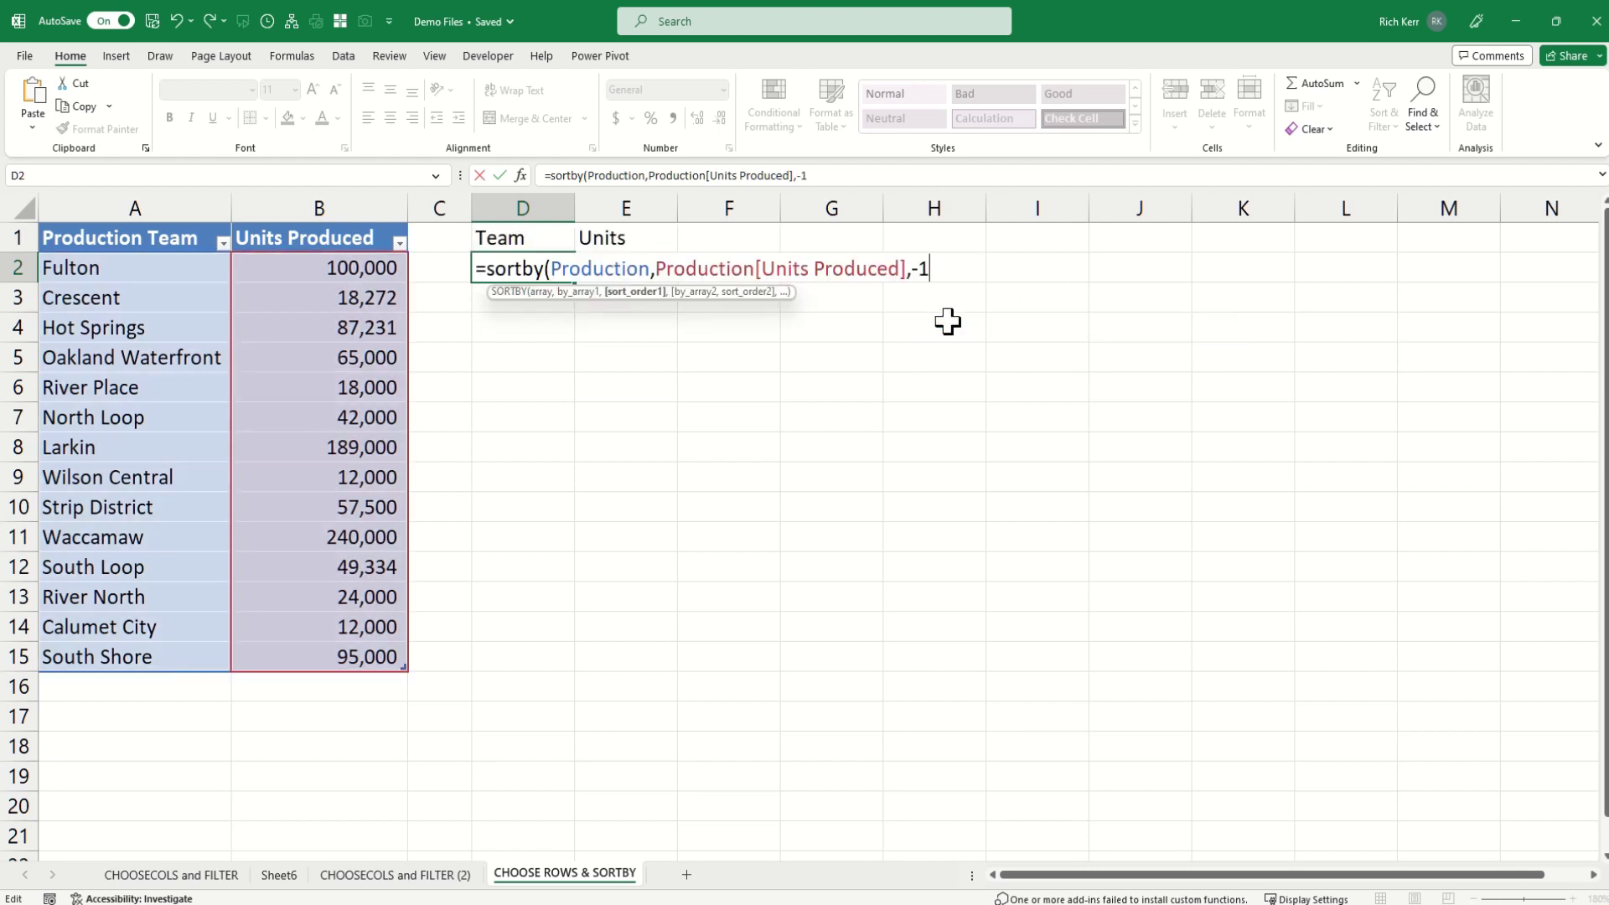
Step: Close and enter the SORTBY formula, then autofit column D to the team names
type(")")
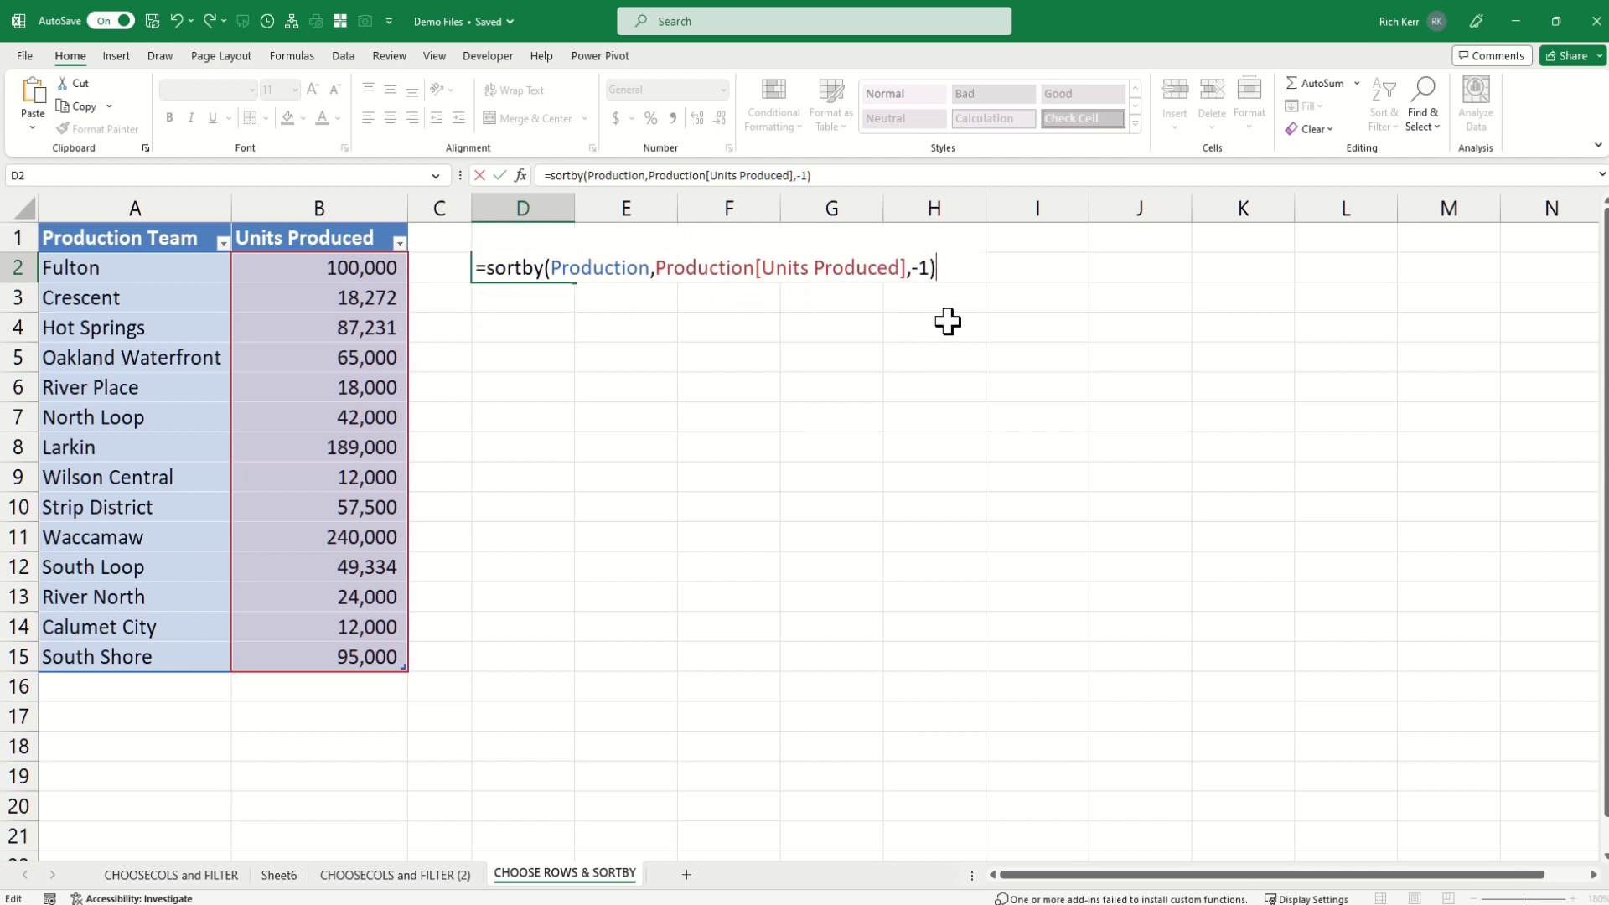
key("Return")
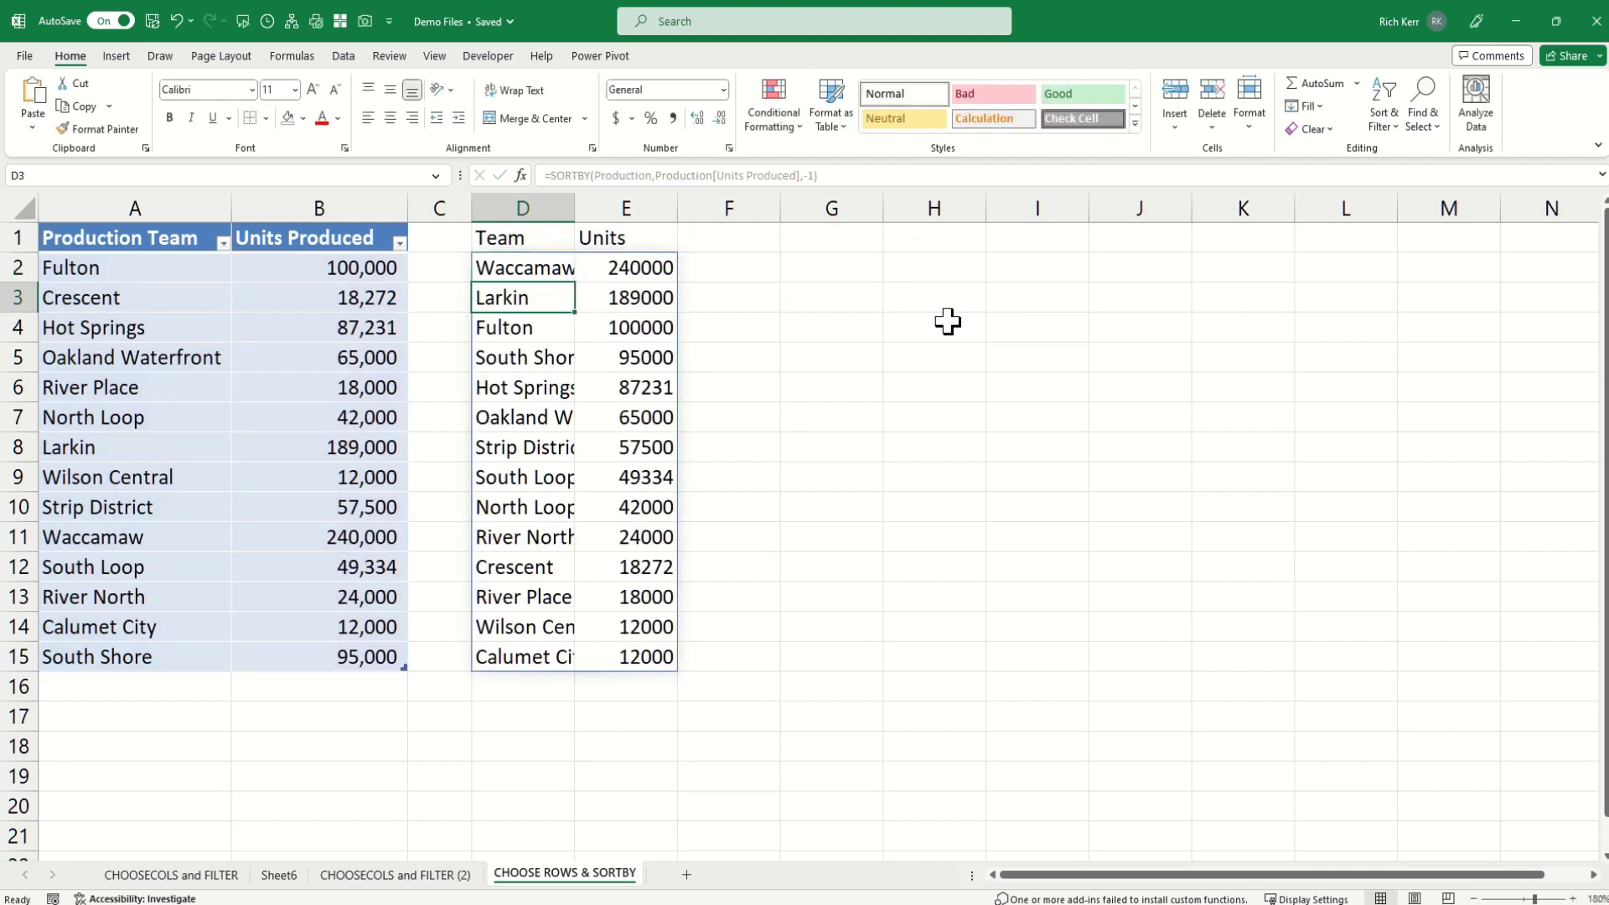
double_click(576, 212)
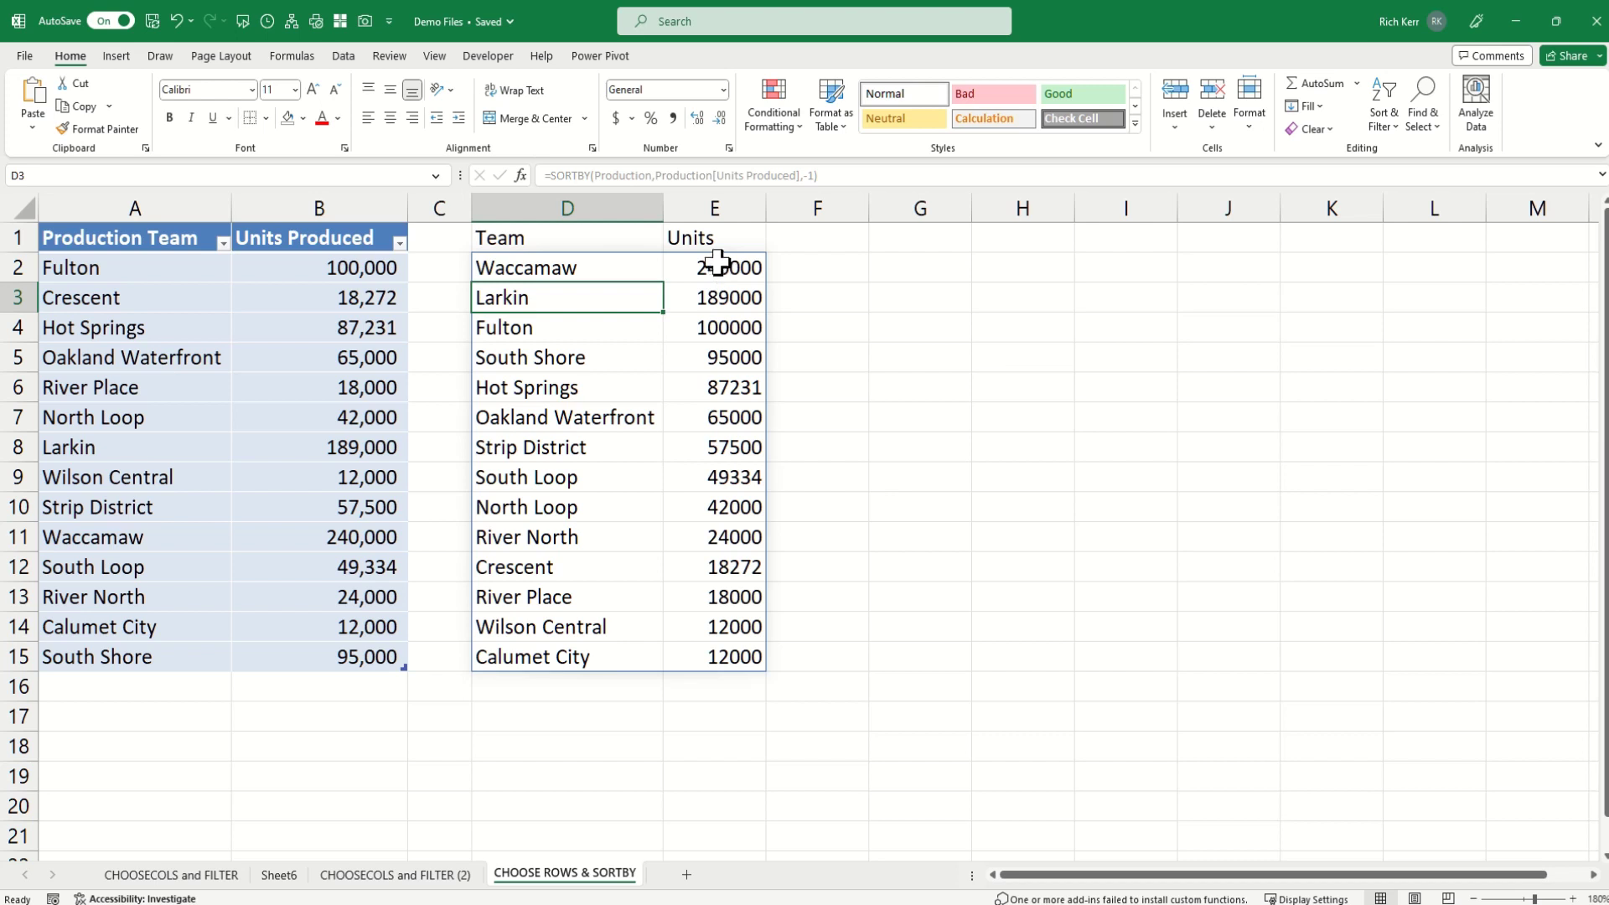
Step: Format units E2:E15 with Accounting thousands separators and zero decimals
right_click(721, 265)
left_click(695, 261)
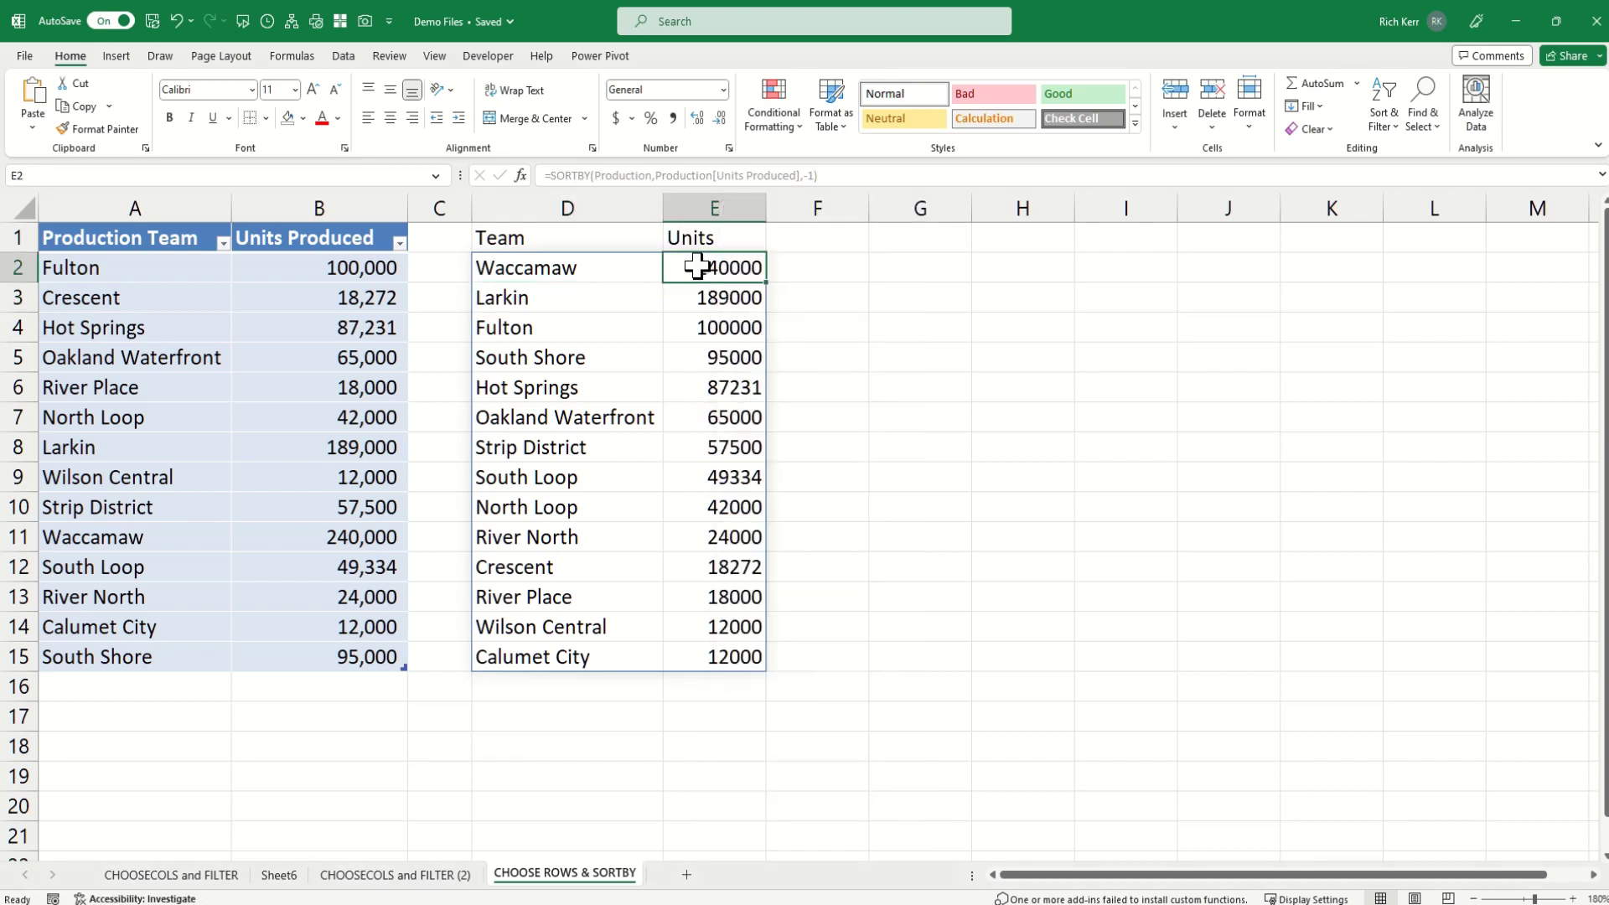
left_click_drag(697, 265, 710, 654)
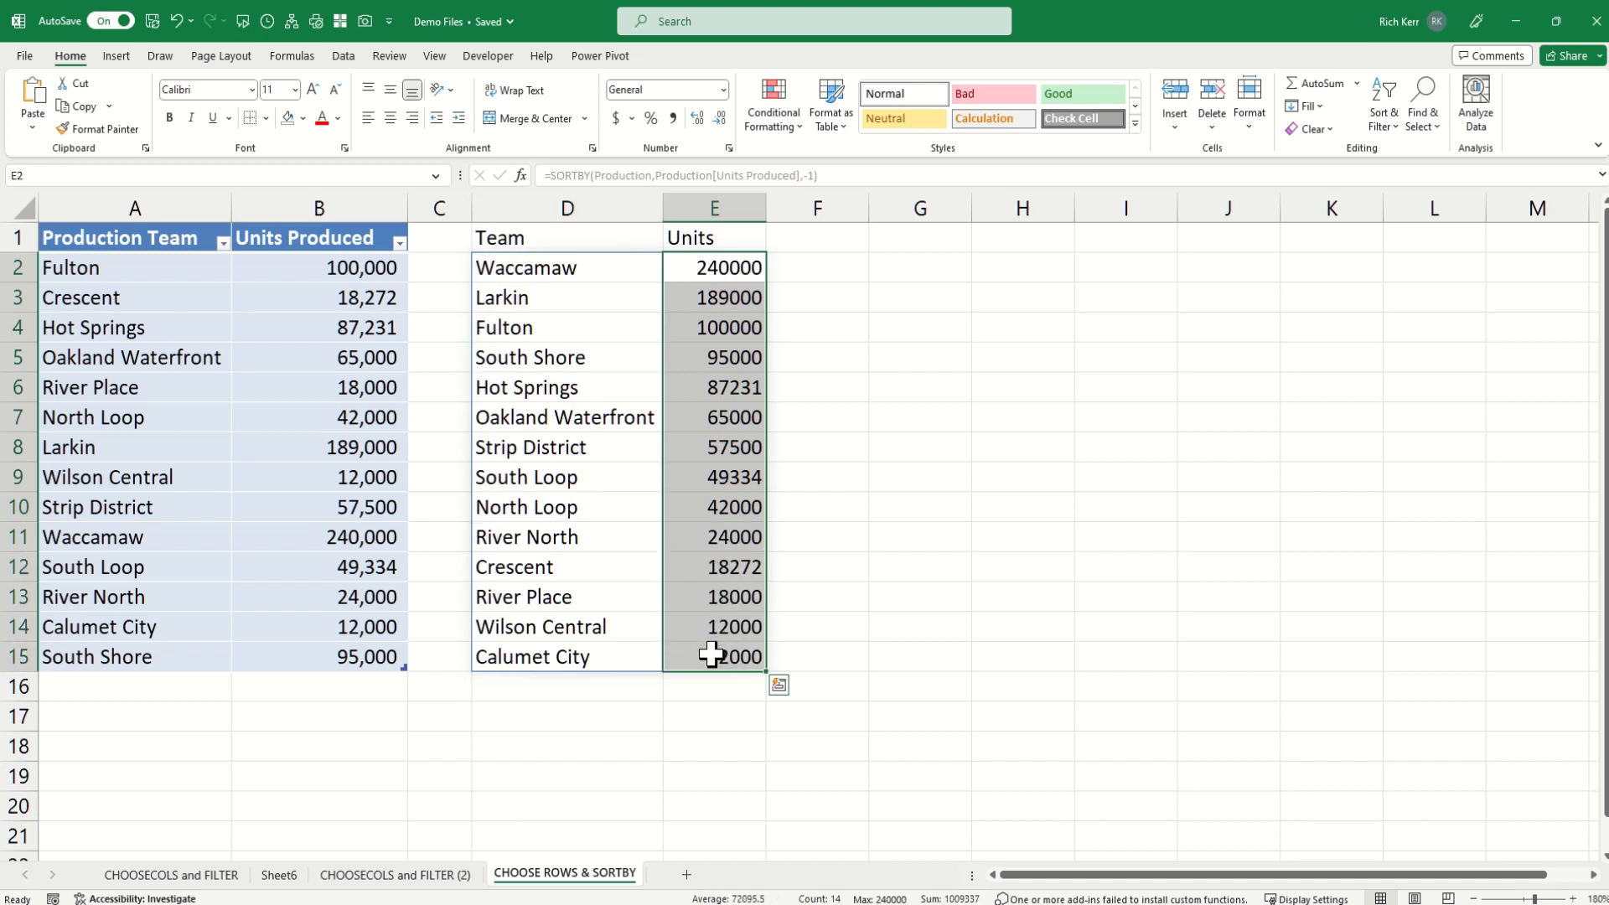
left_click(672, 118)
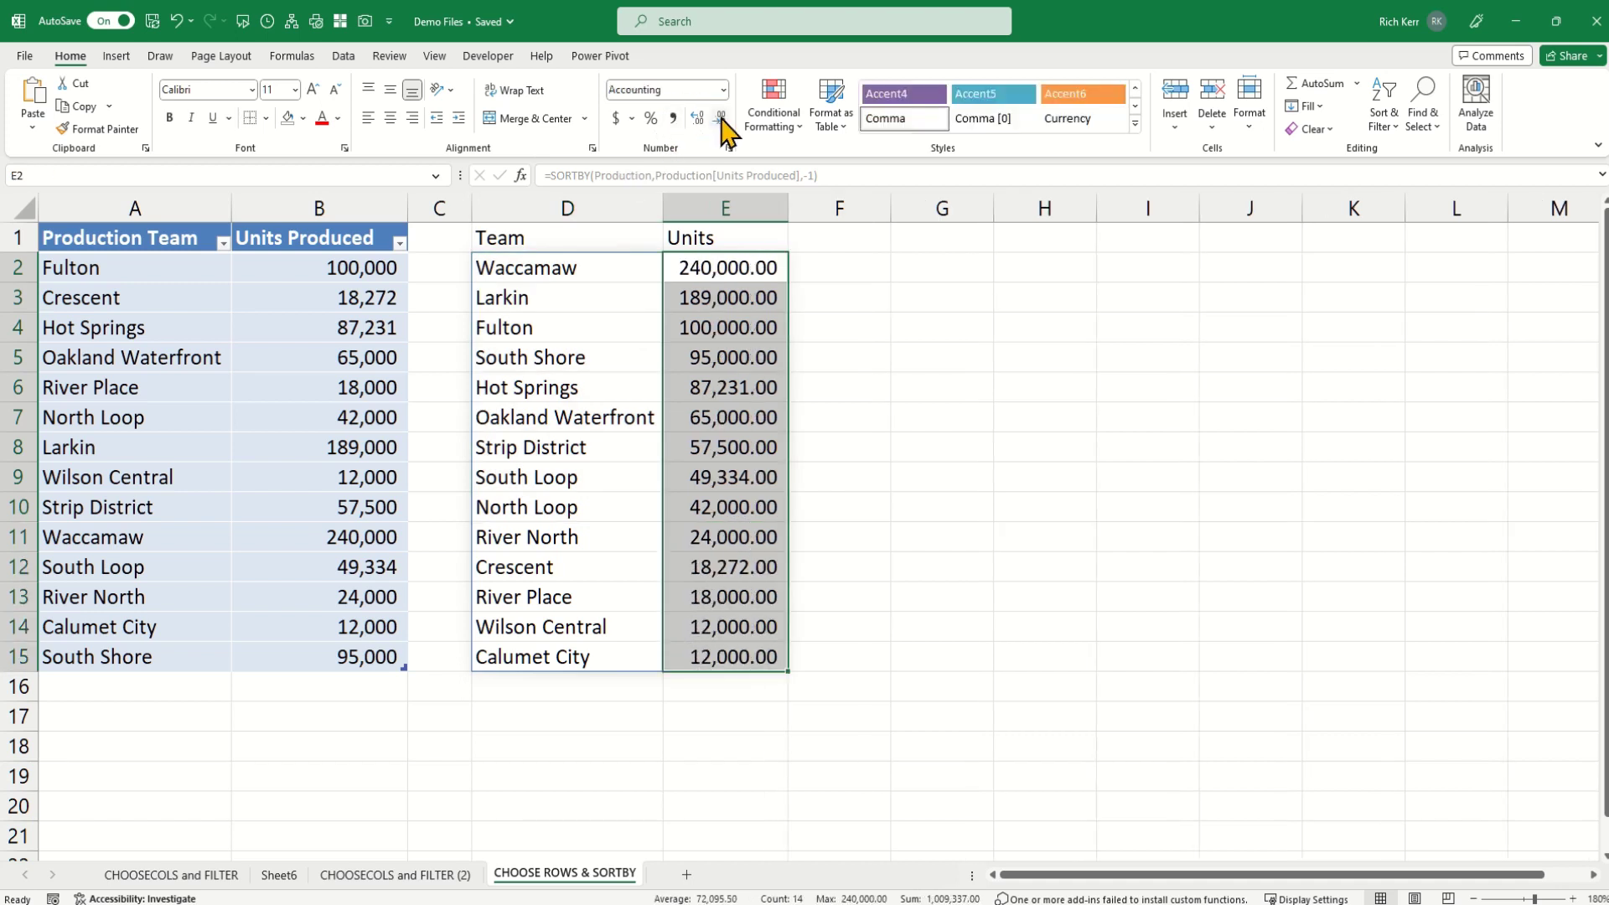
left_click(720, 118)
left_click(720, 119)
left_click(547, 341)
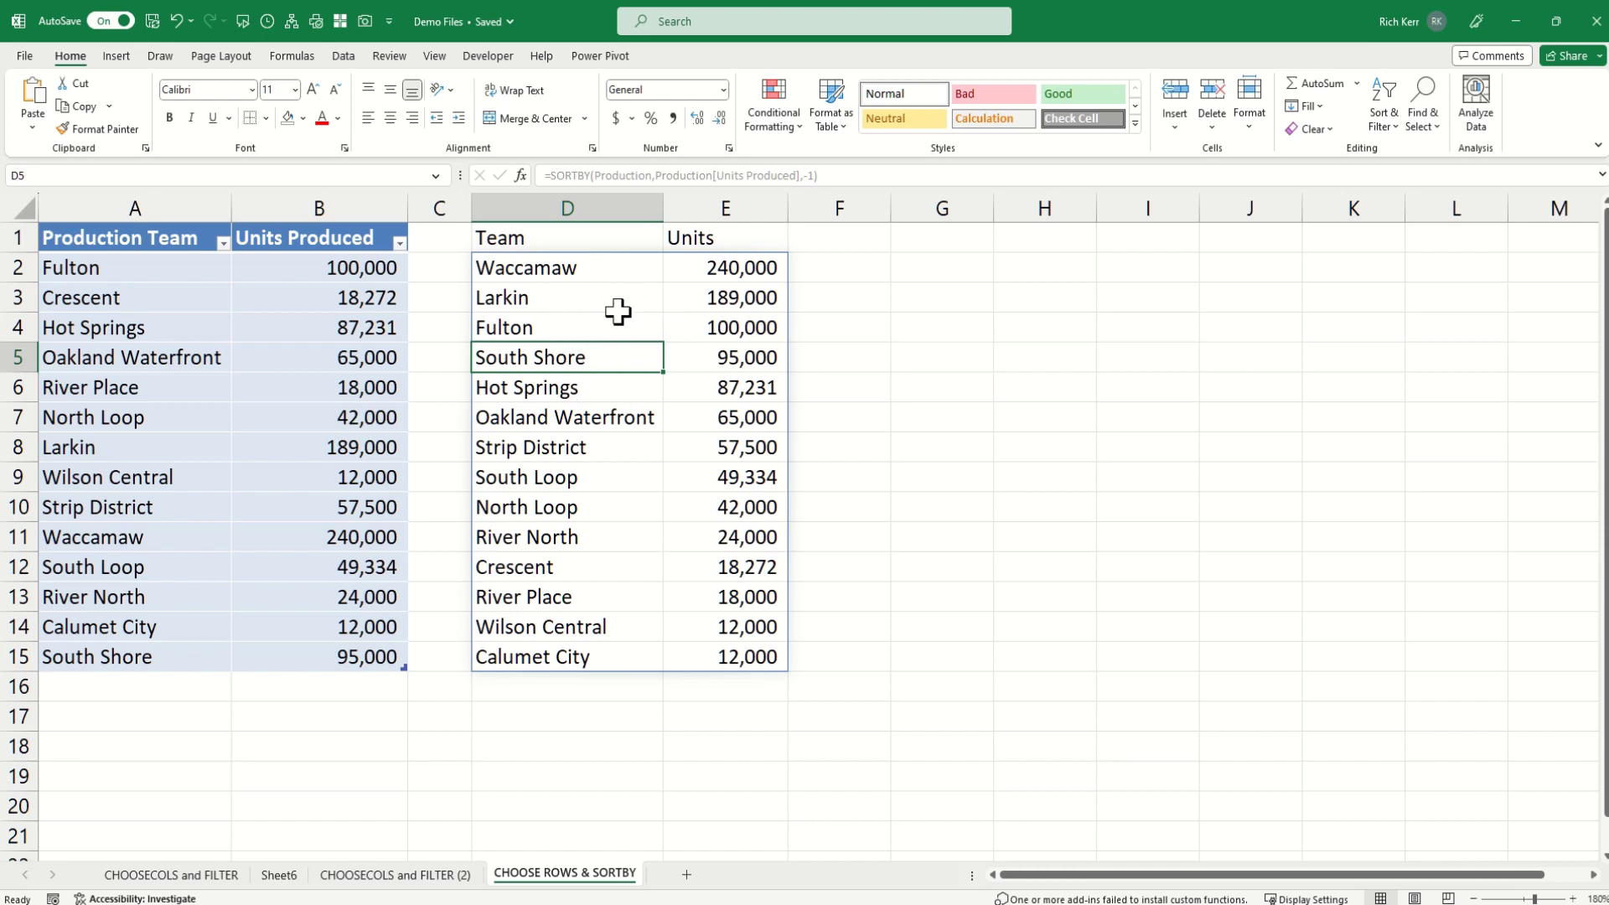
left_click(559, 270)
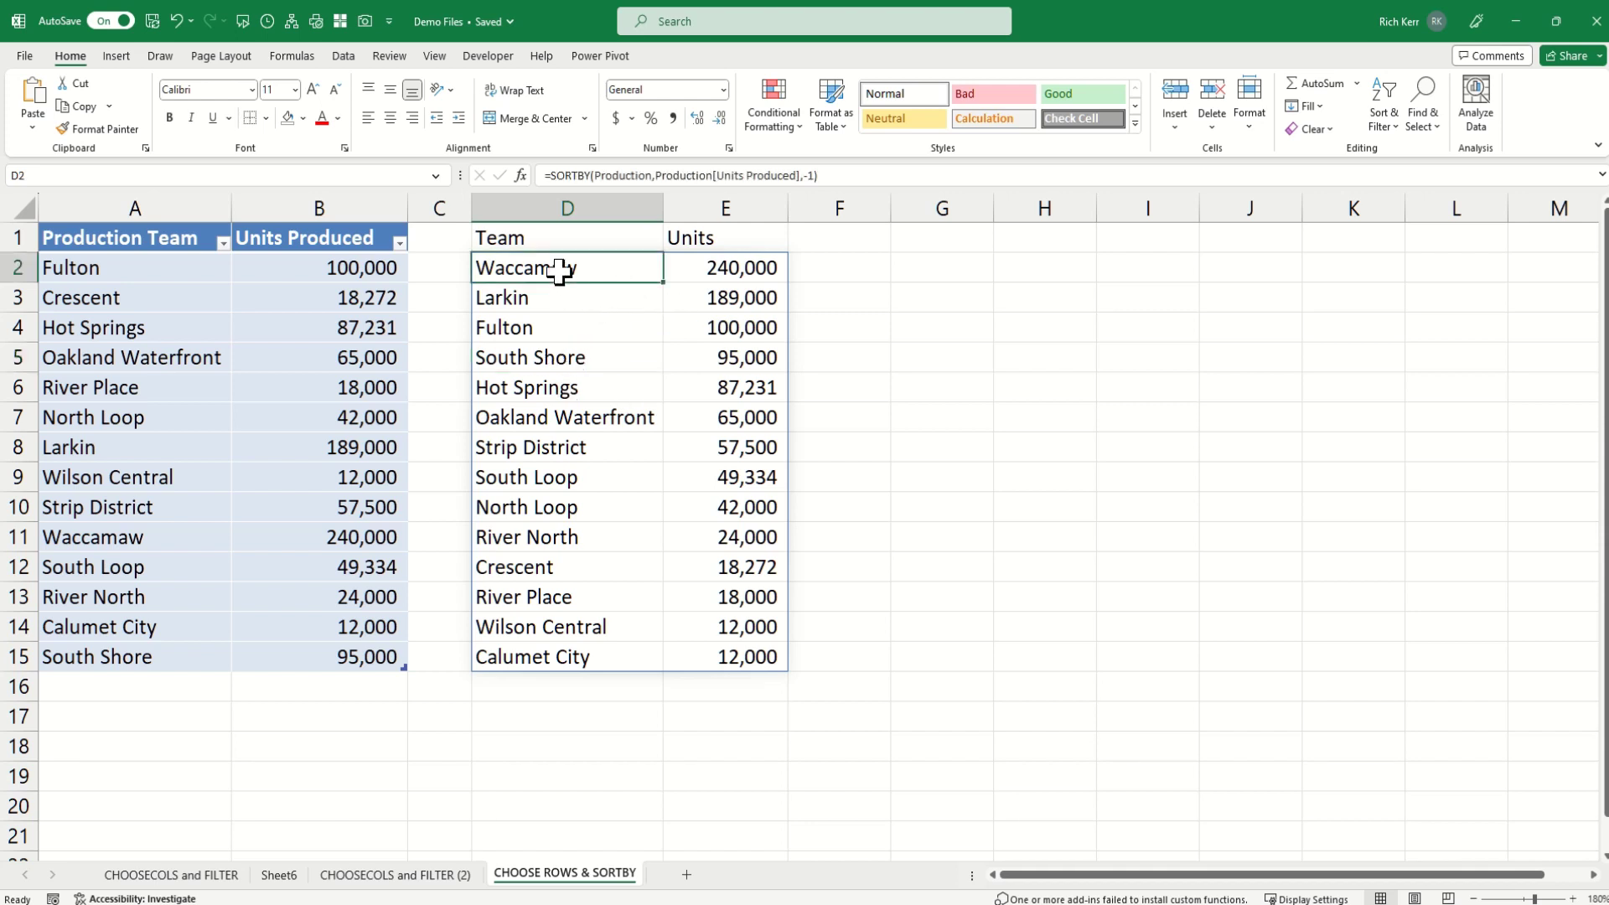
Step: Wrap the D2 formula in CHOOSEROWS(…,1,2,3,4,5) to keep only the top five teams
left_click(551, 172)
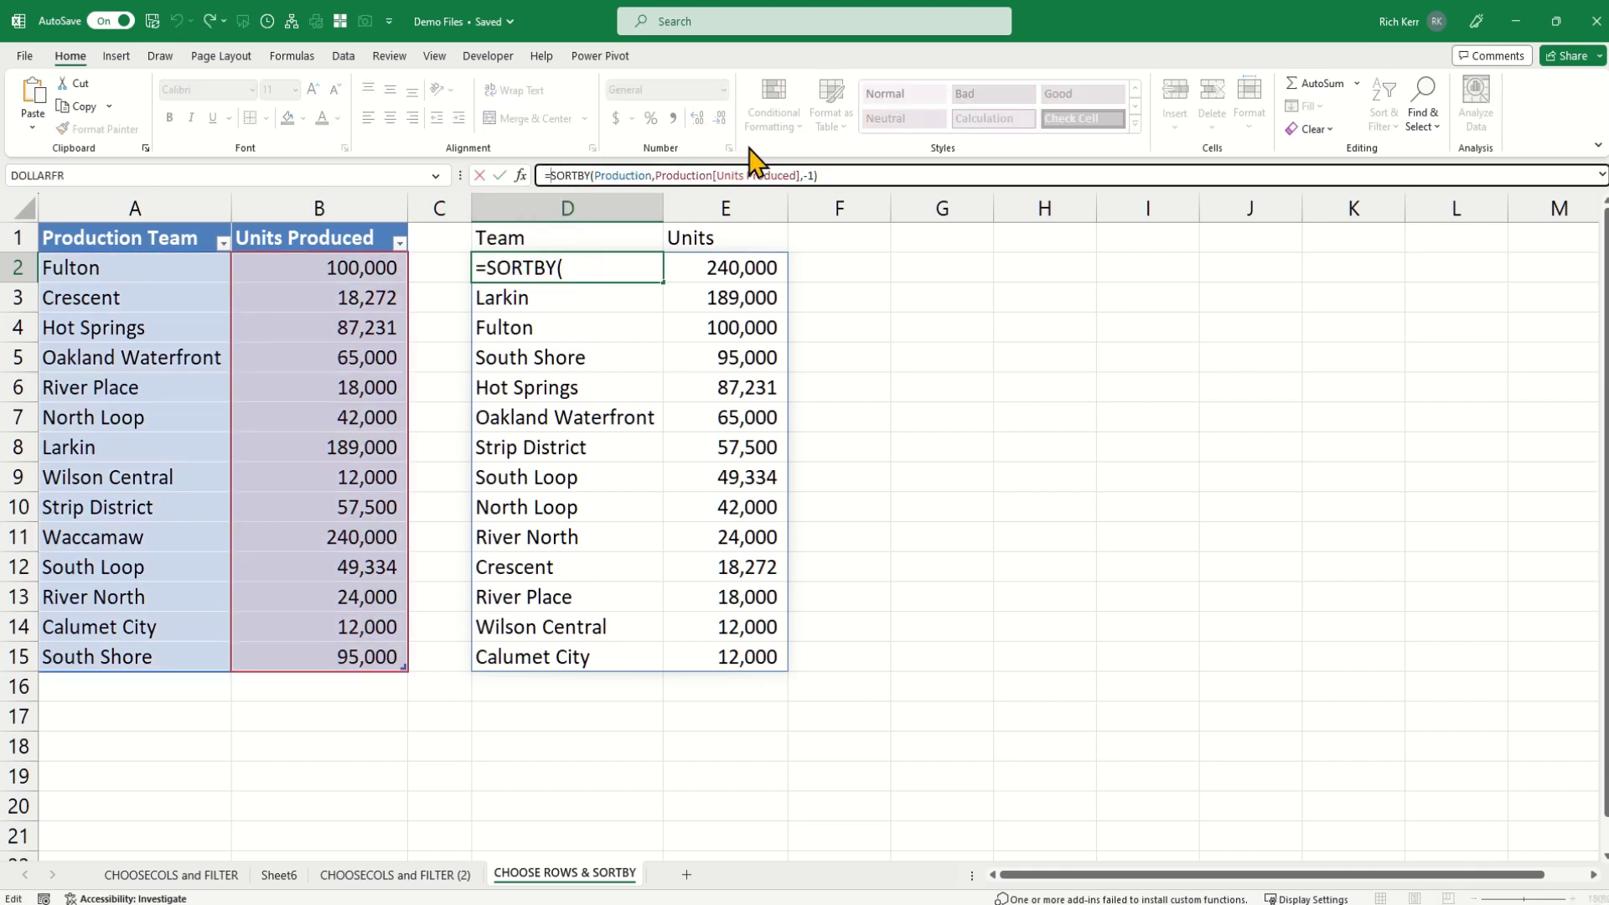
type("choosrow")
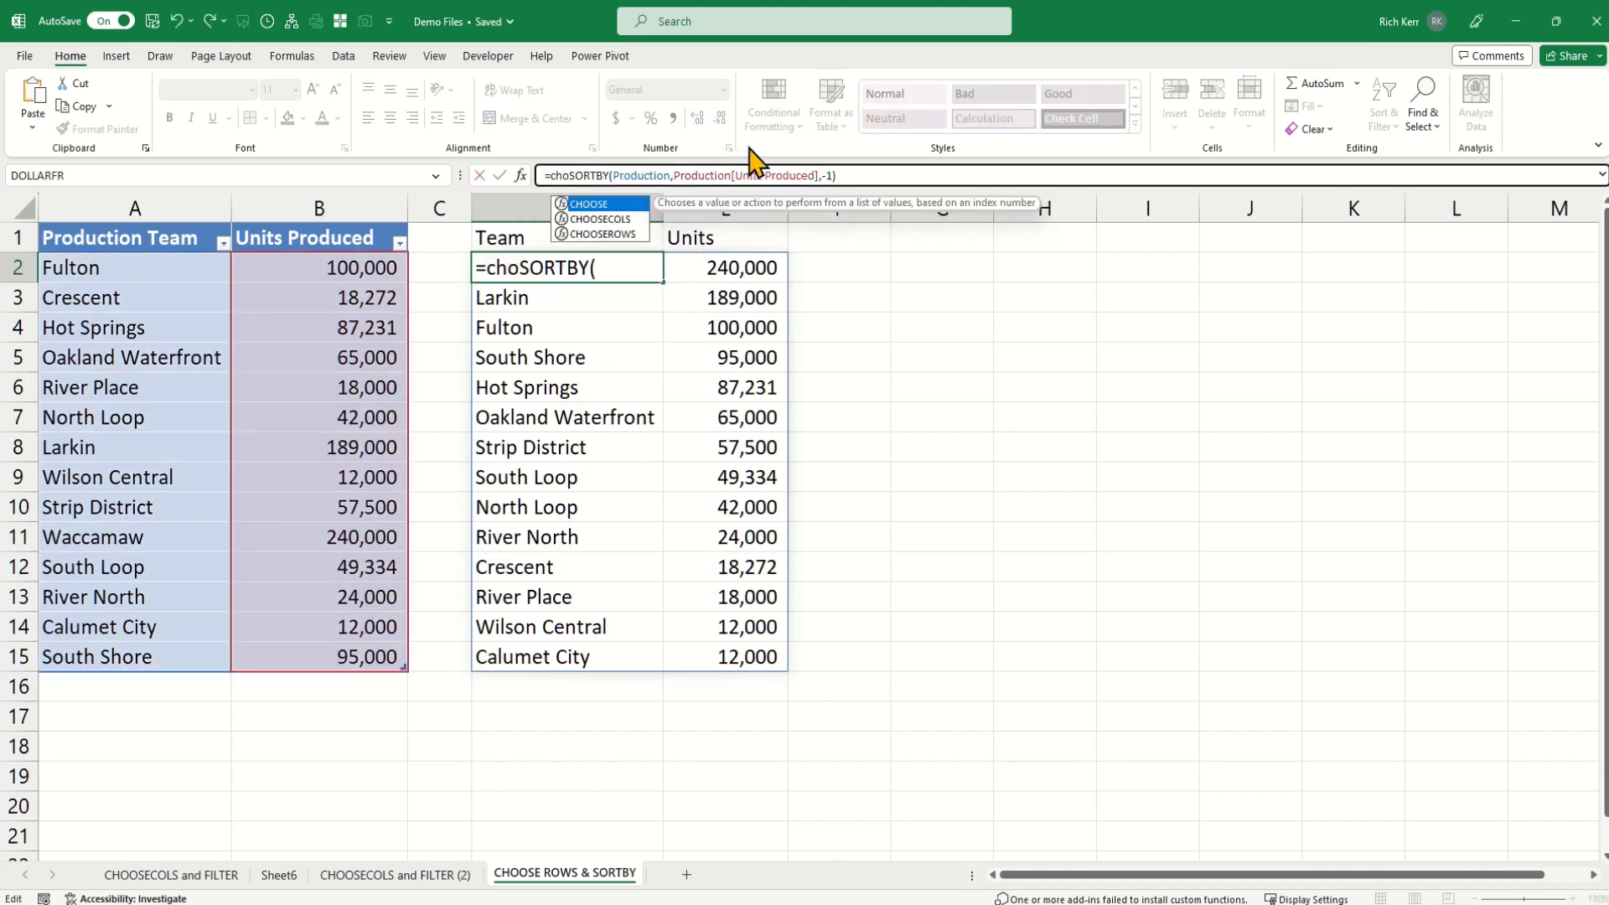
type("s")
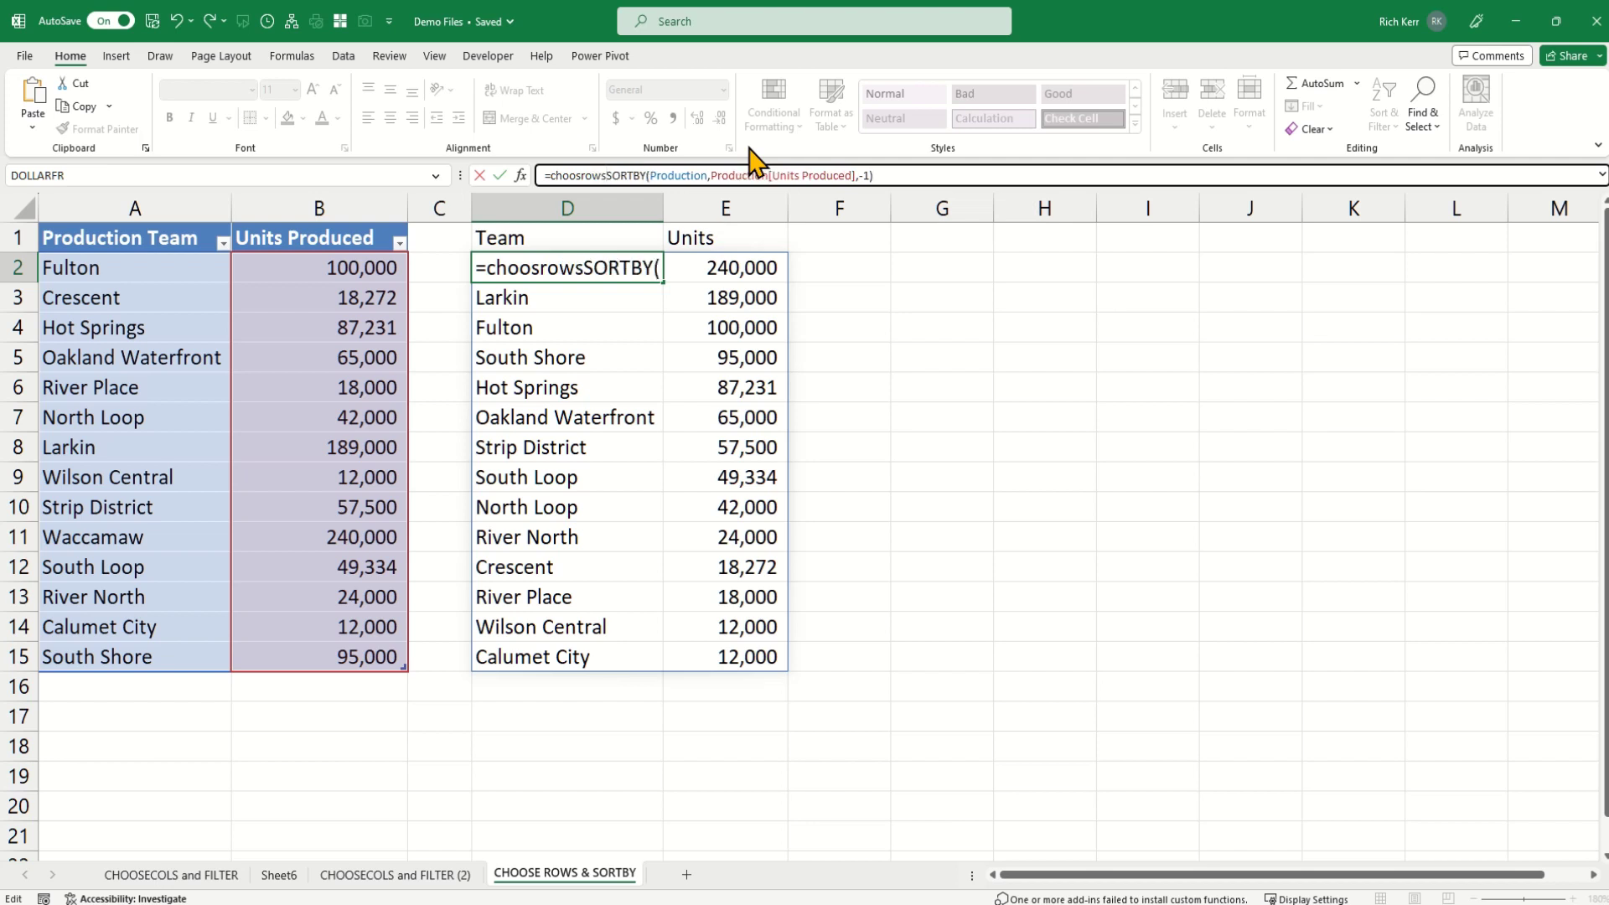
type("(")
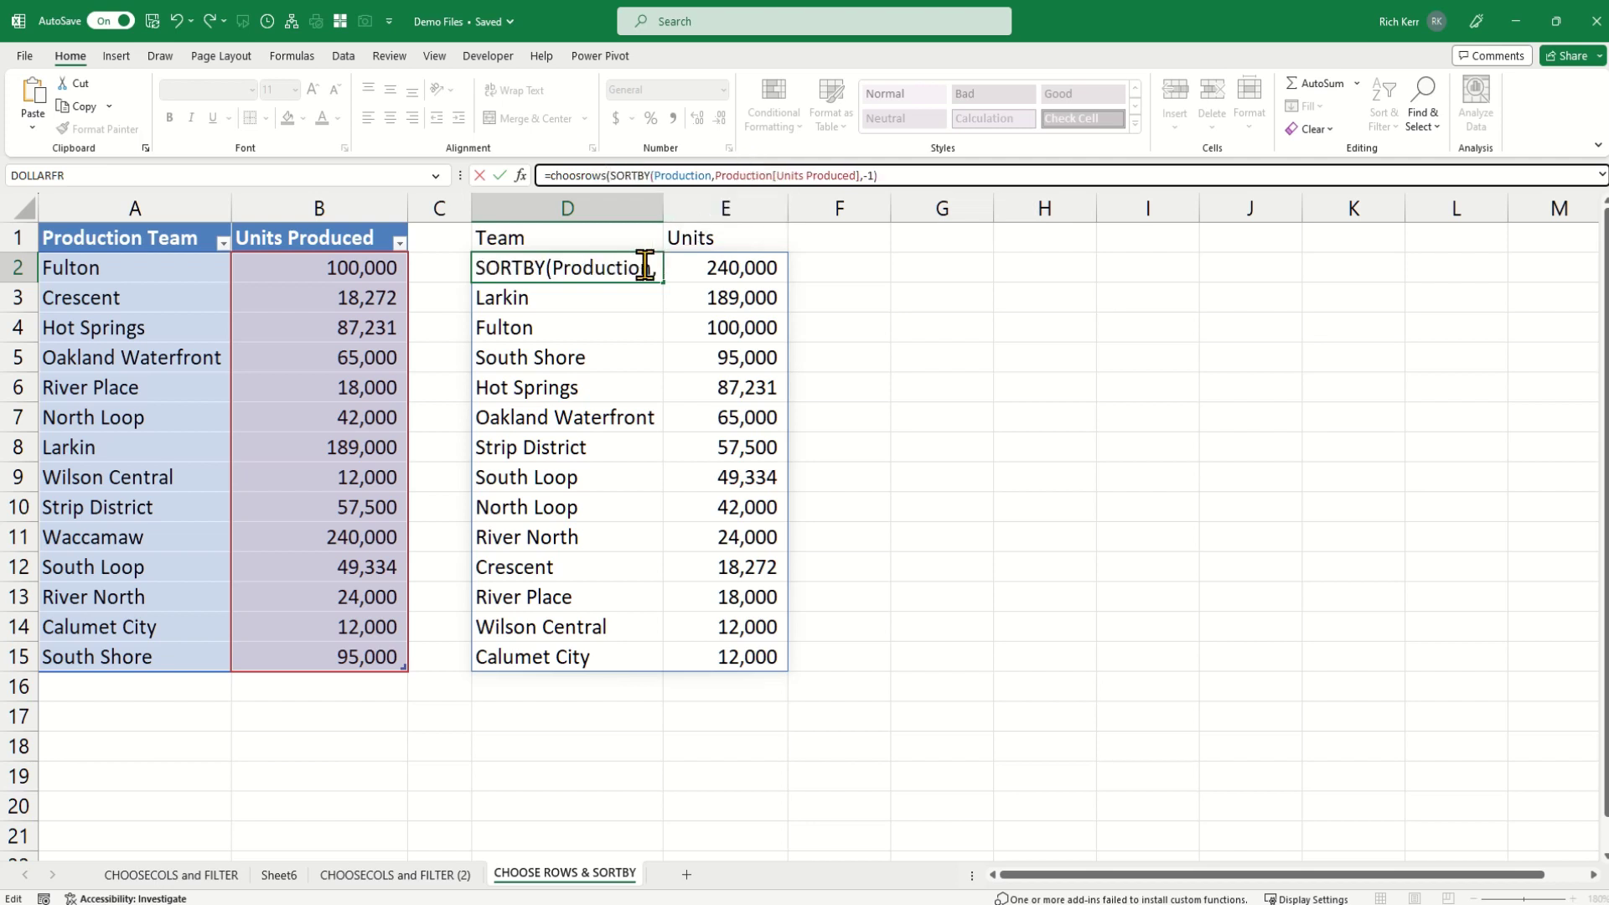
key("BackSpace")
key("BackSpace")
key("BackSpace")
key("BackSpace")
key("BackSpace")
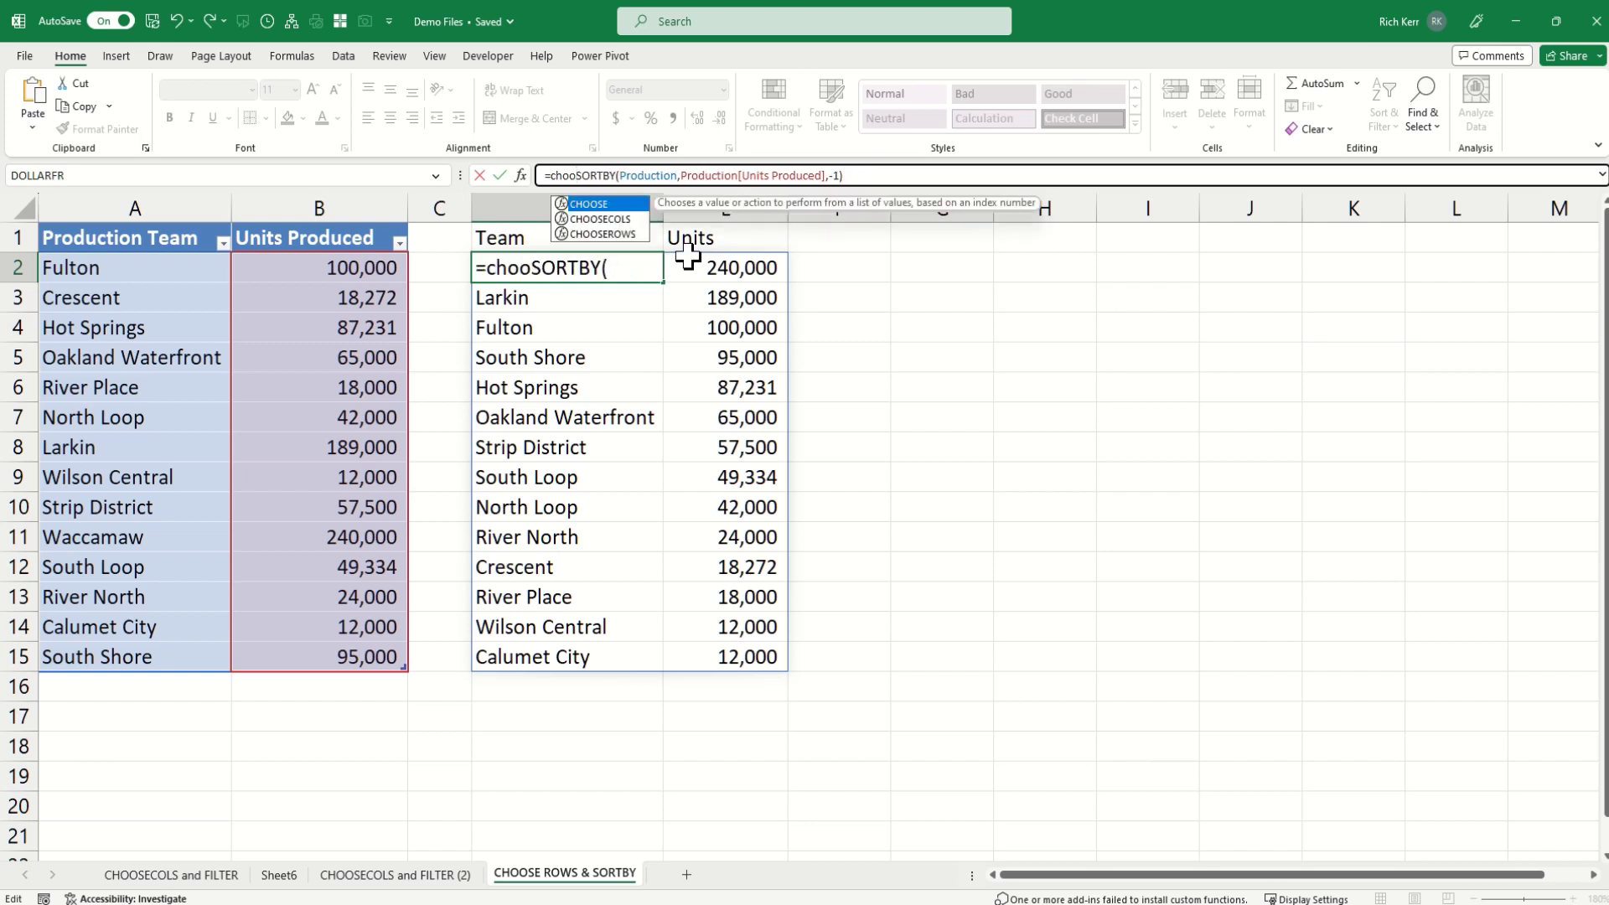
type("serows(")
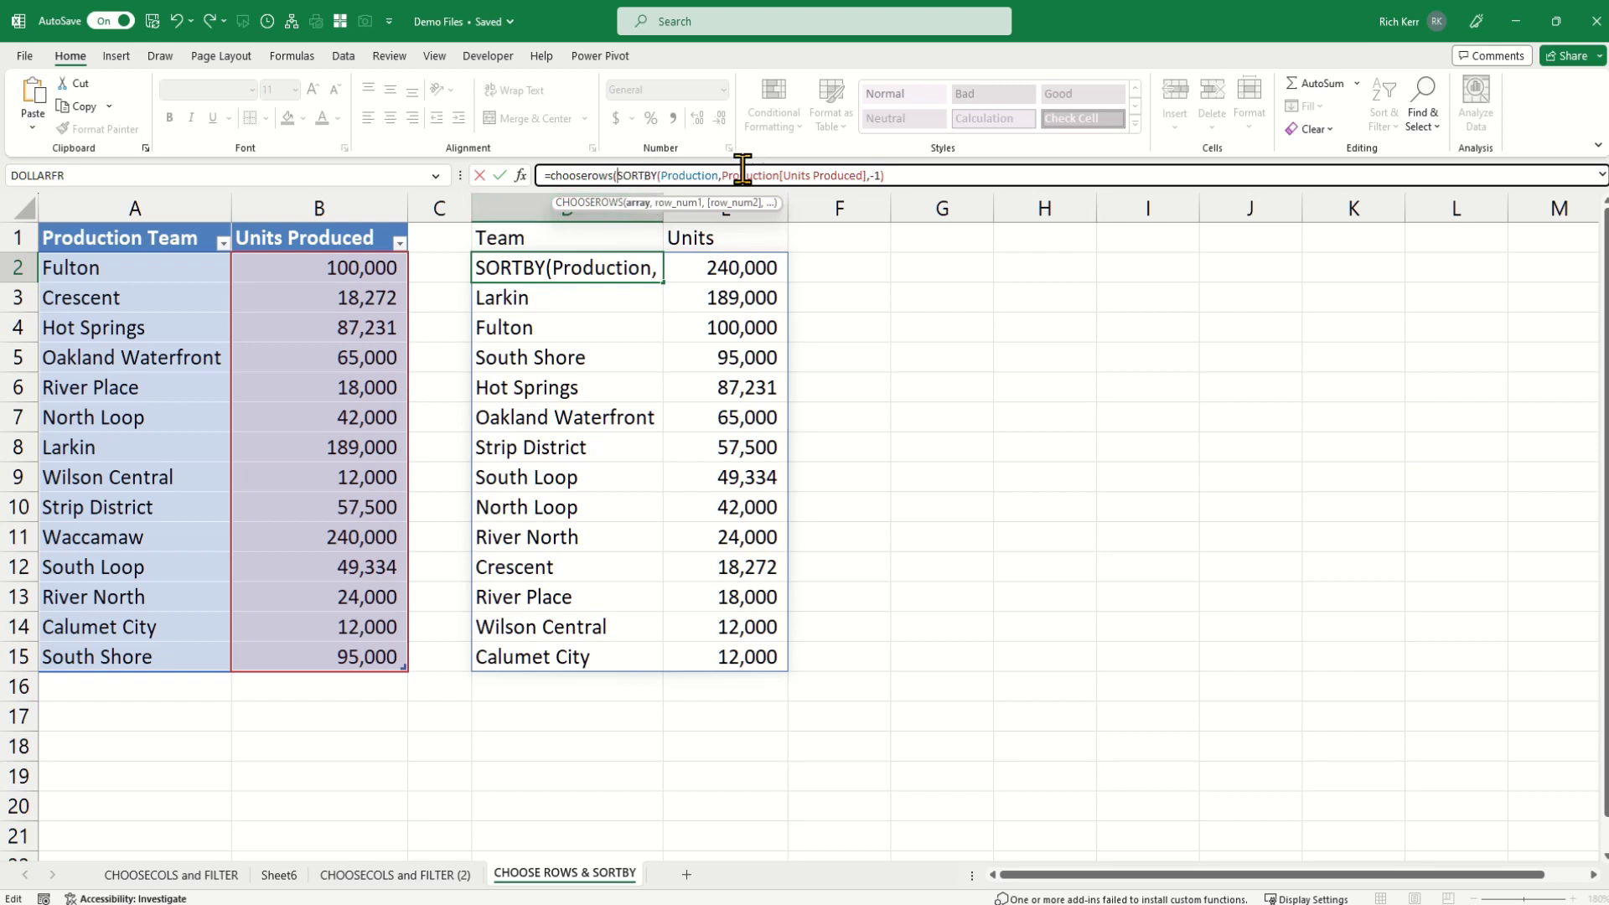
left_click(916, 173)
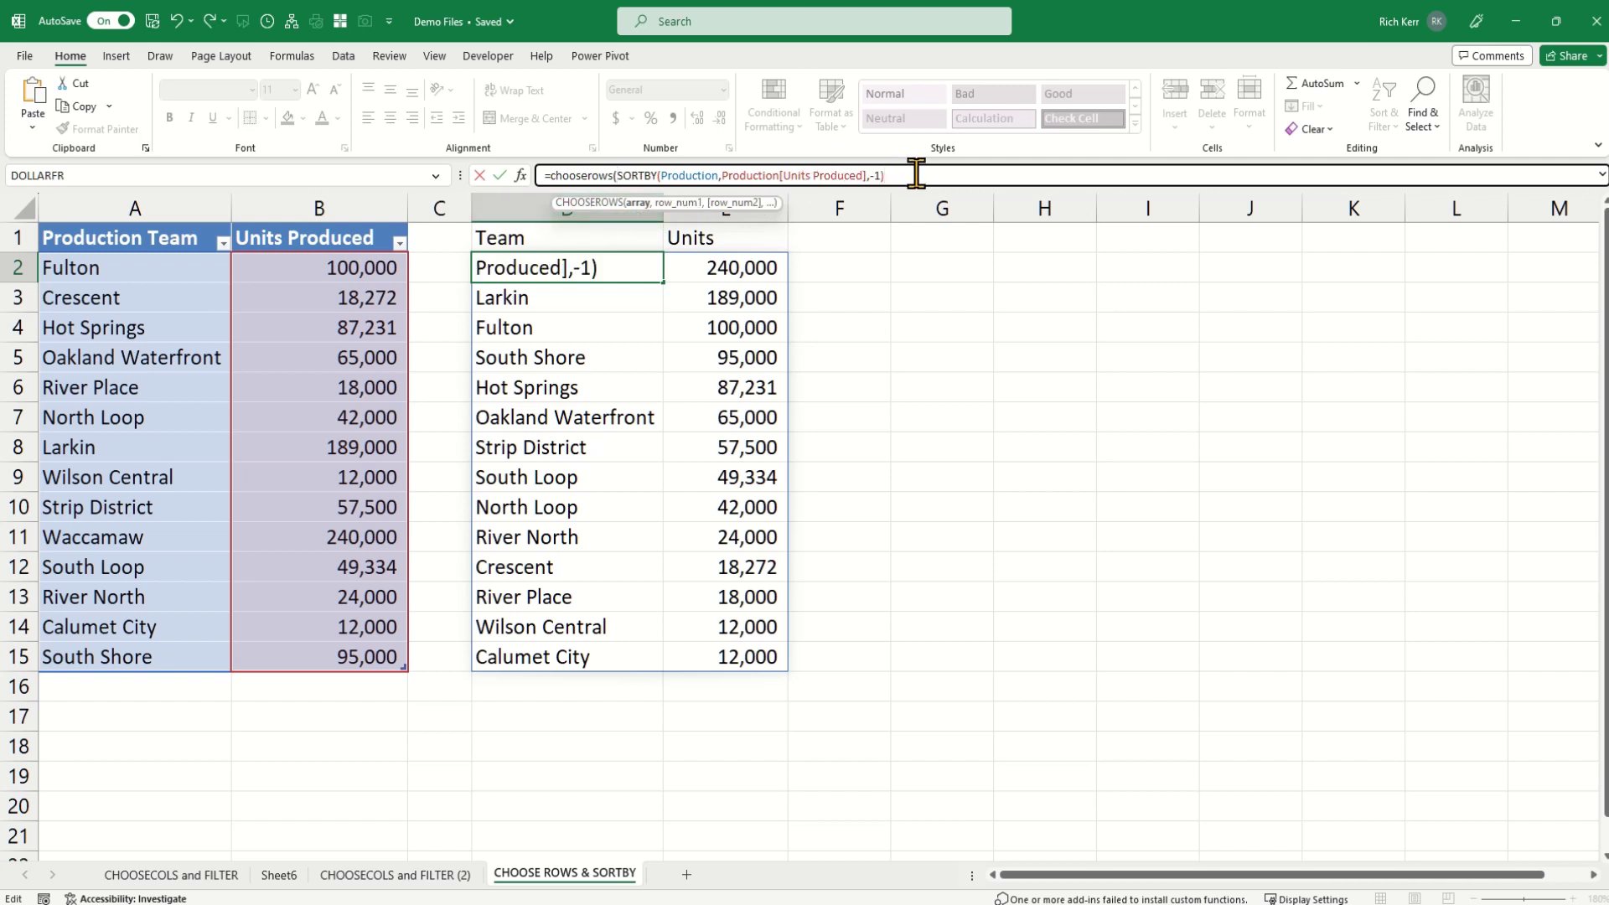
type(",")
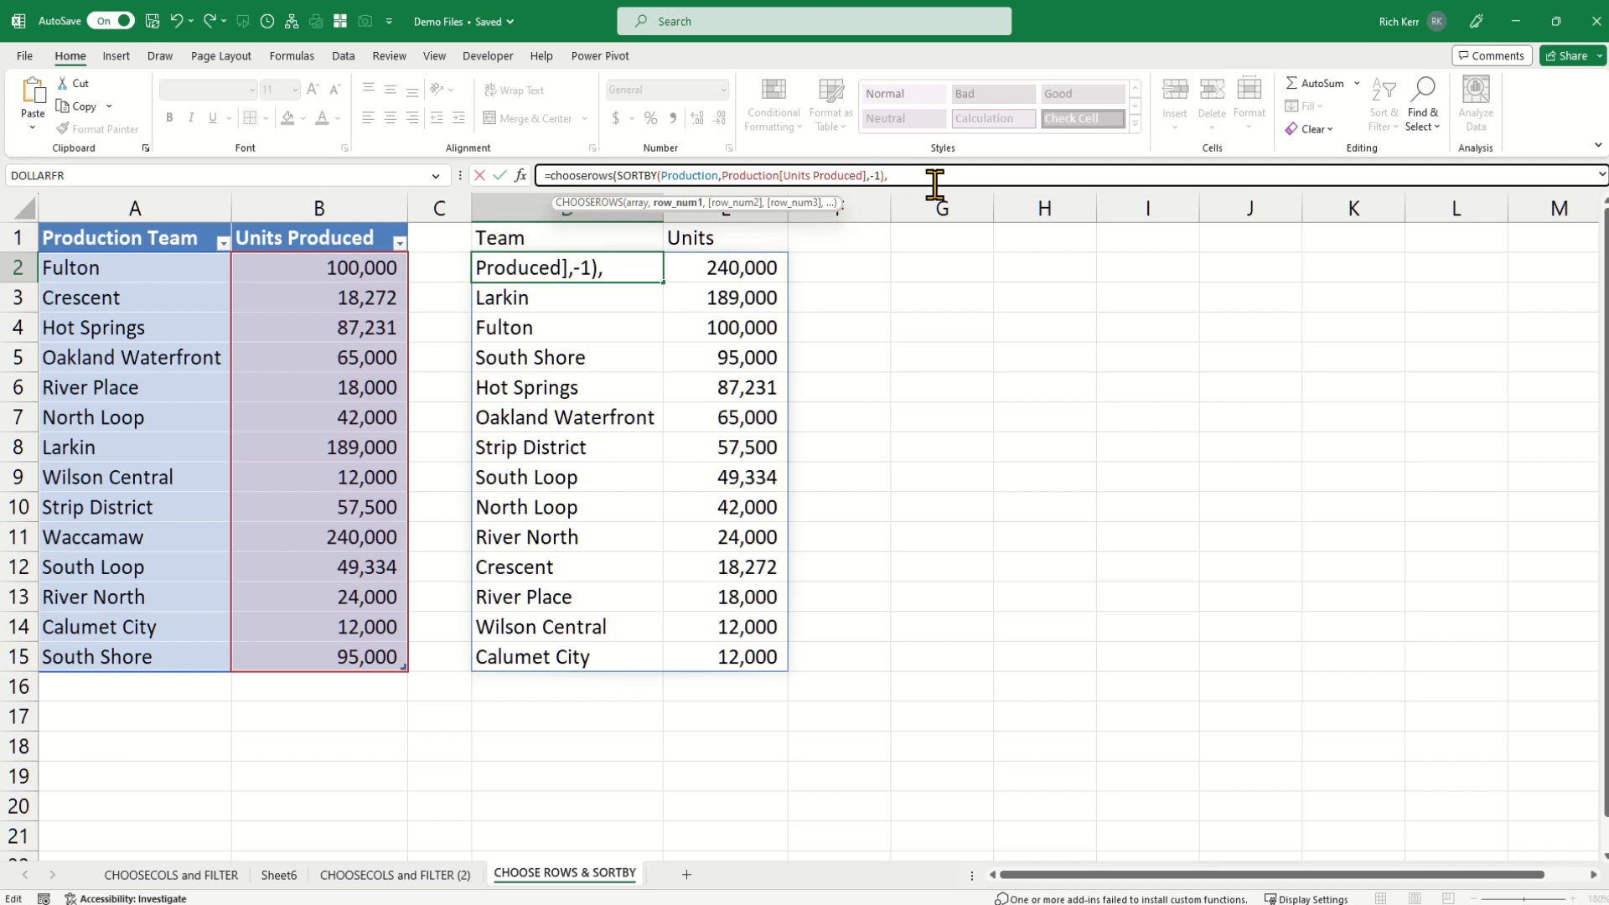
type("1,2,3,4,5")
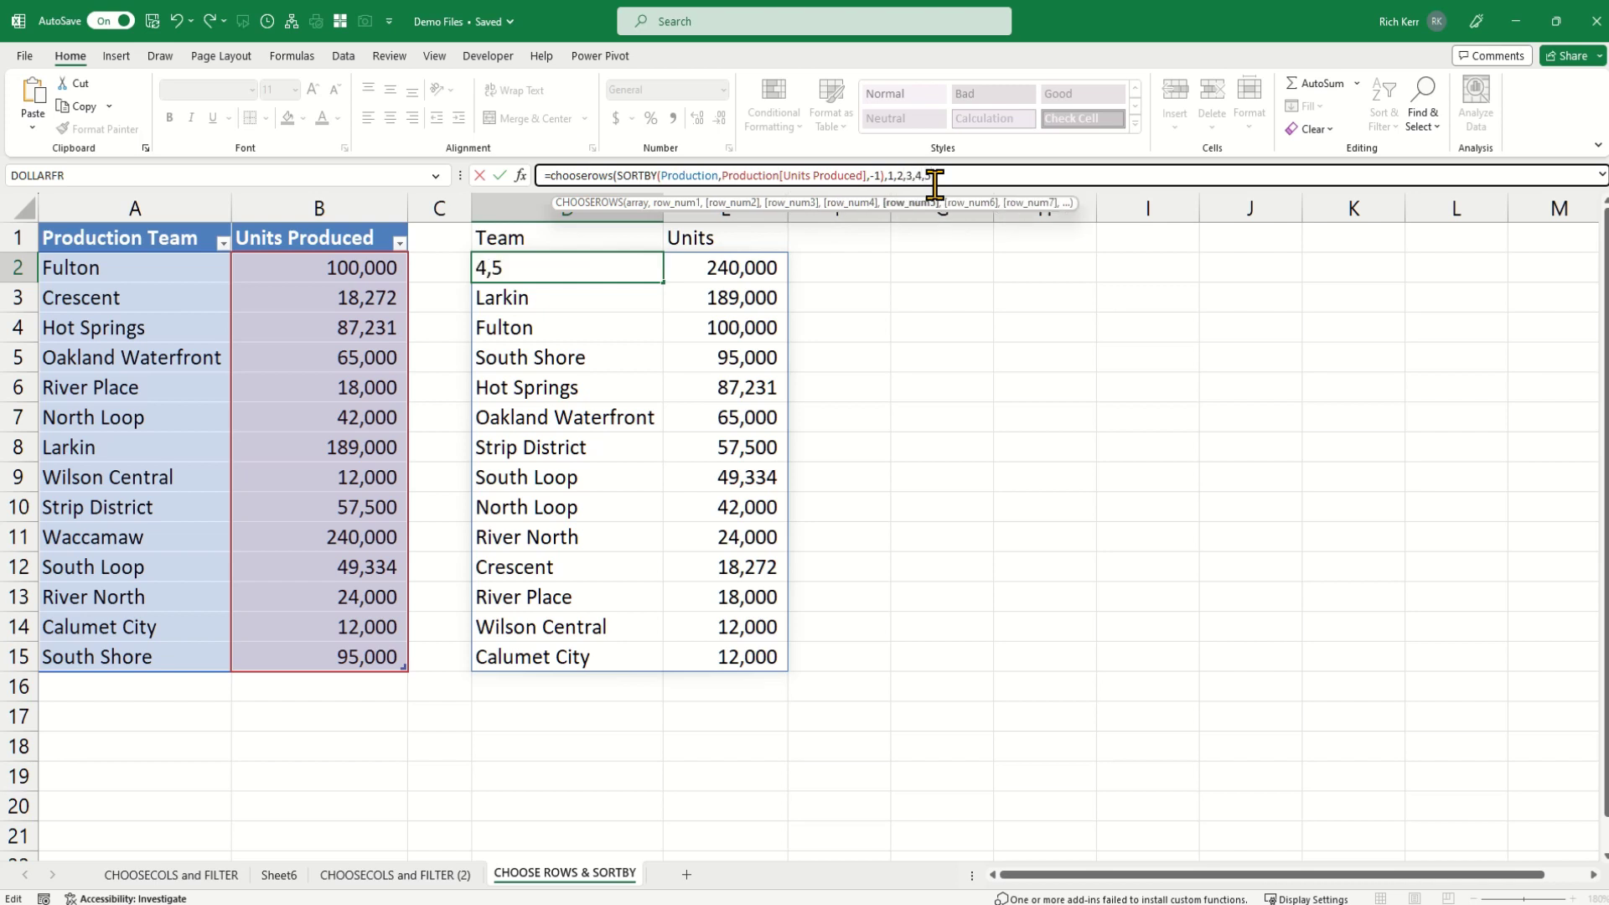
type(")")
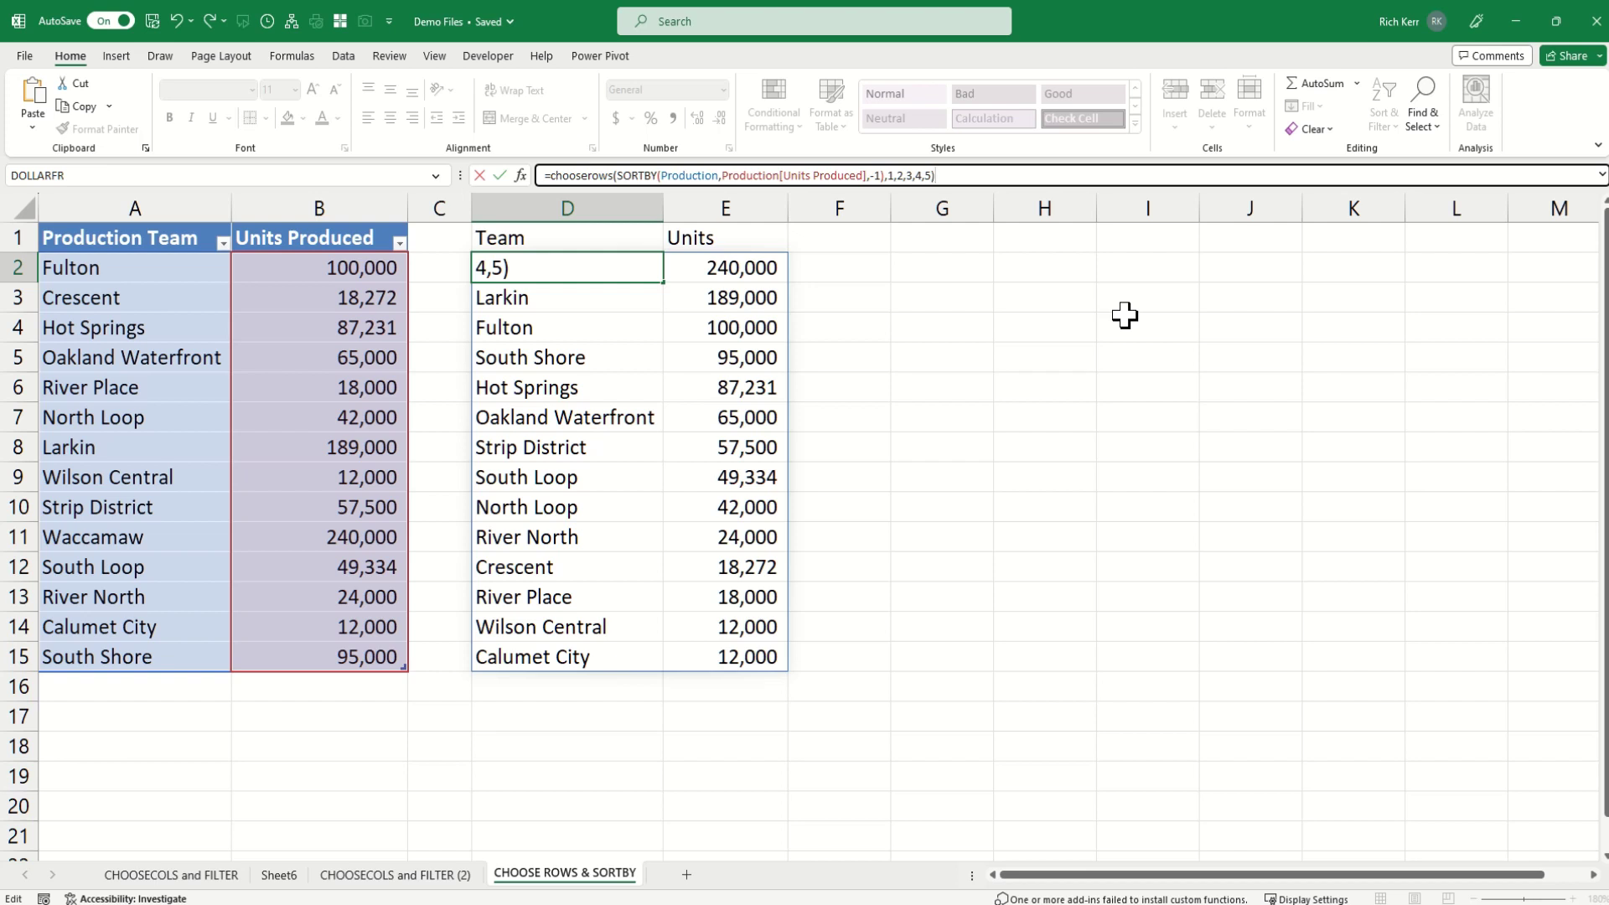
key("Return")
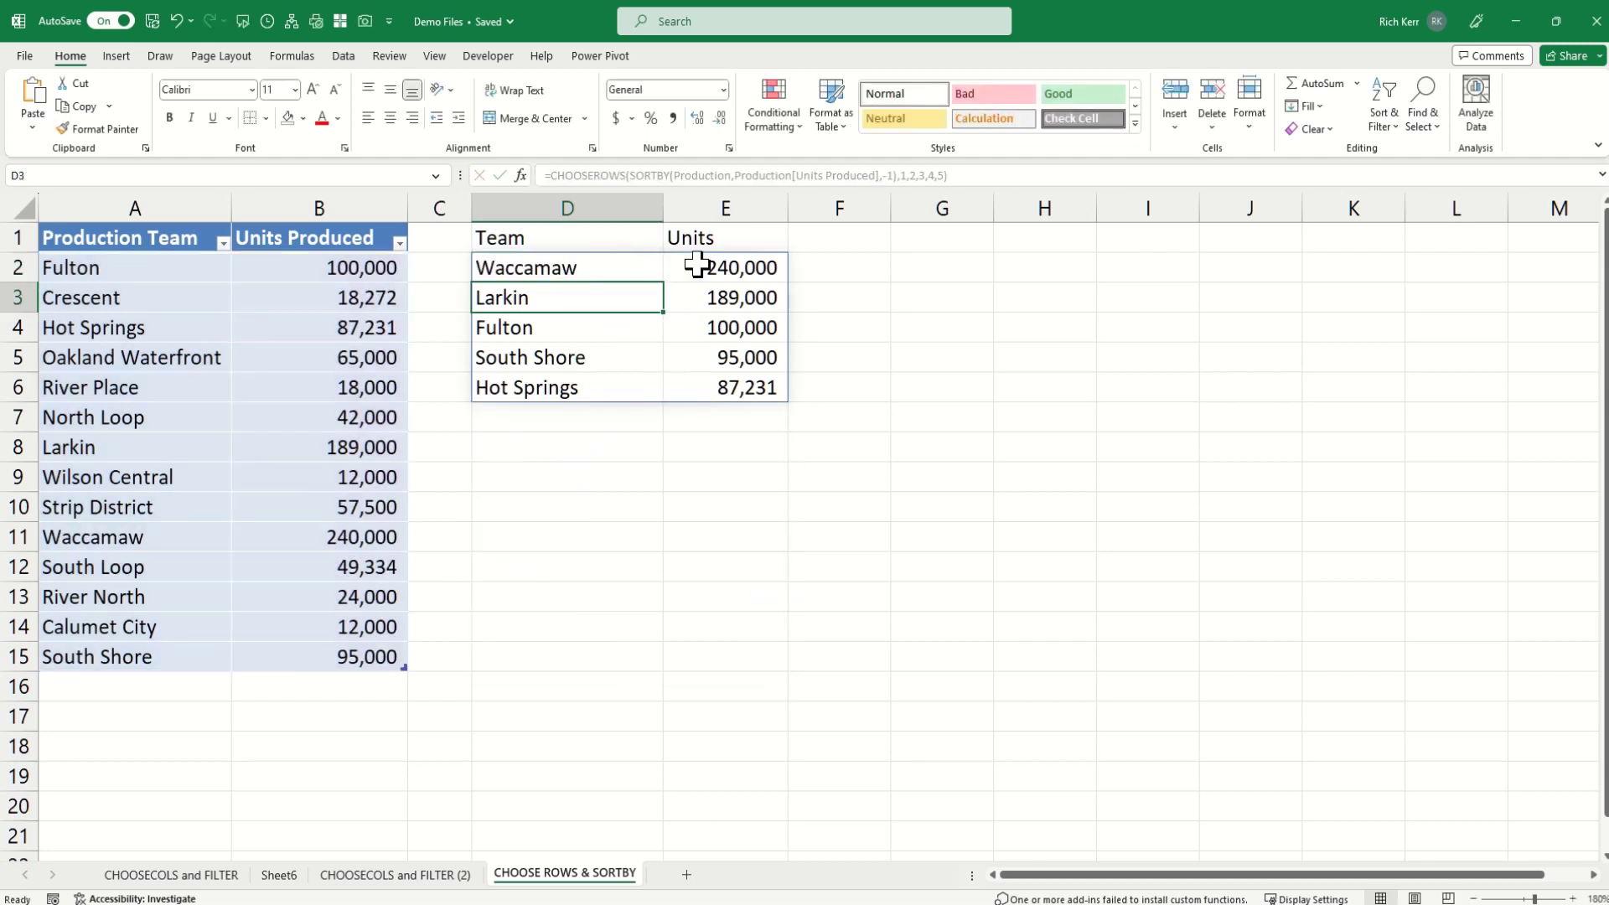
Step: Change River Place's units in B6 to 298,000 so it moves to first place
left_click(734, 269)
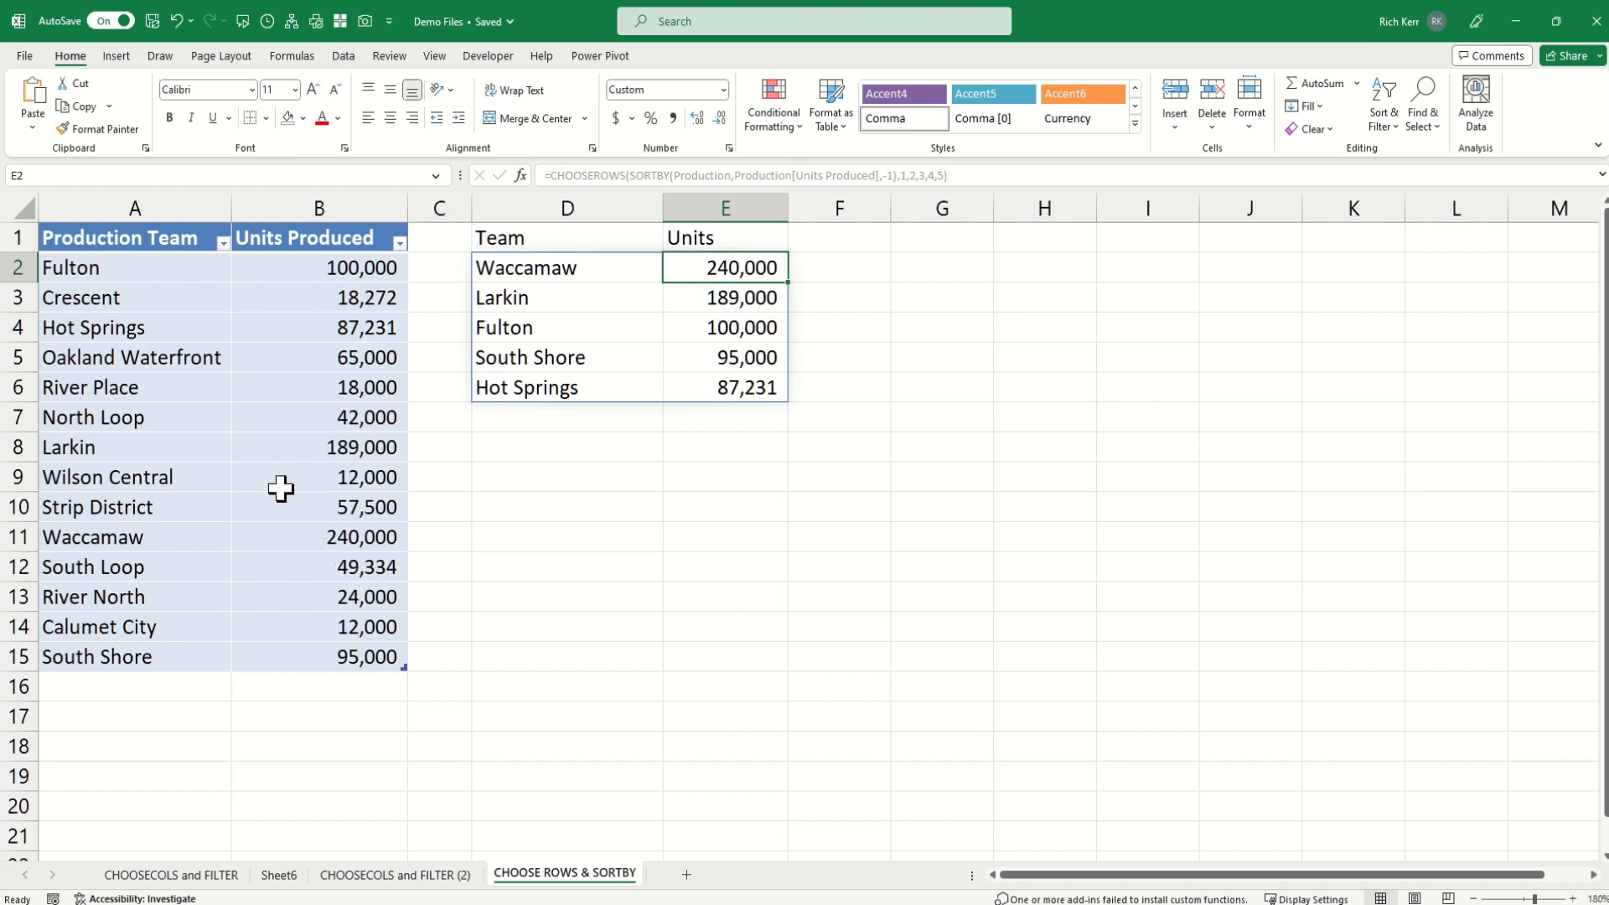
left_click(289, 384)
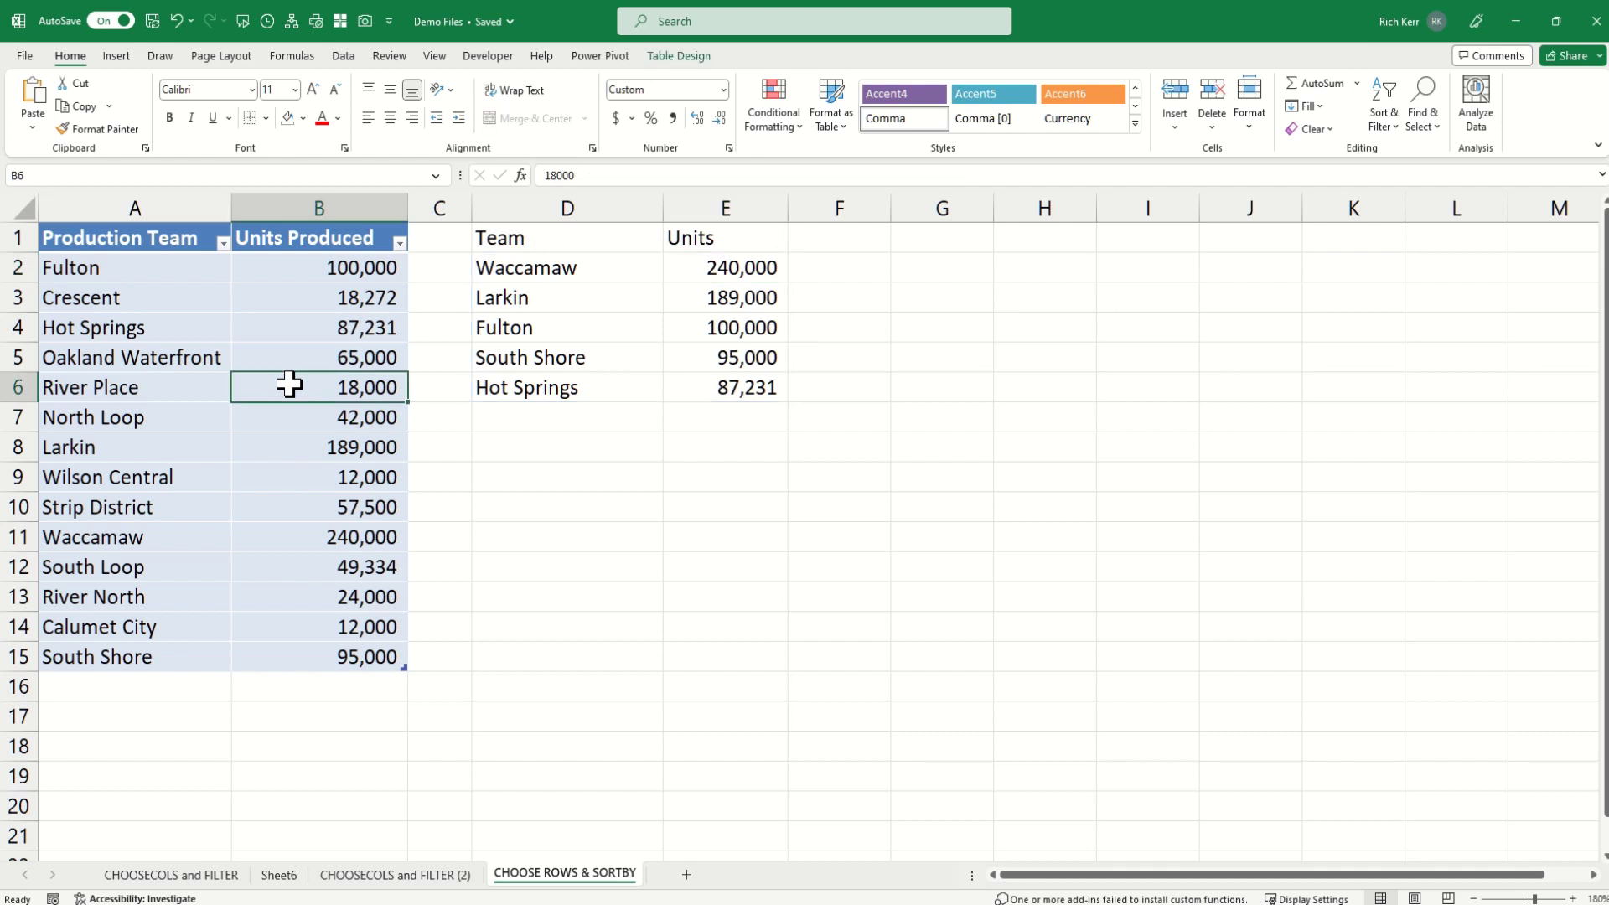
type("298,00")
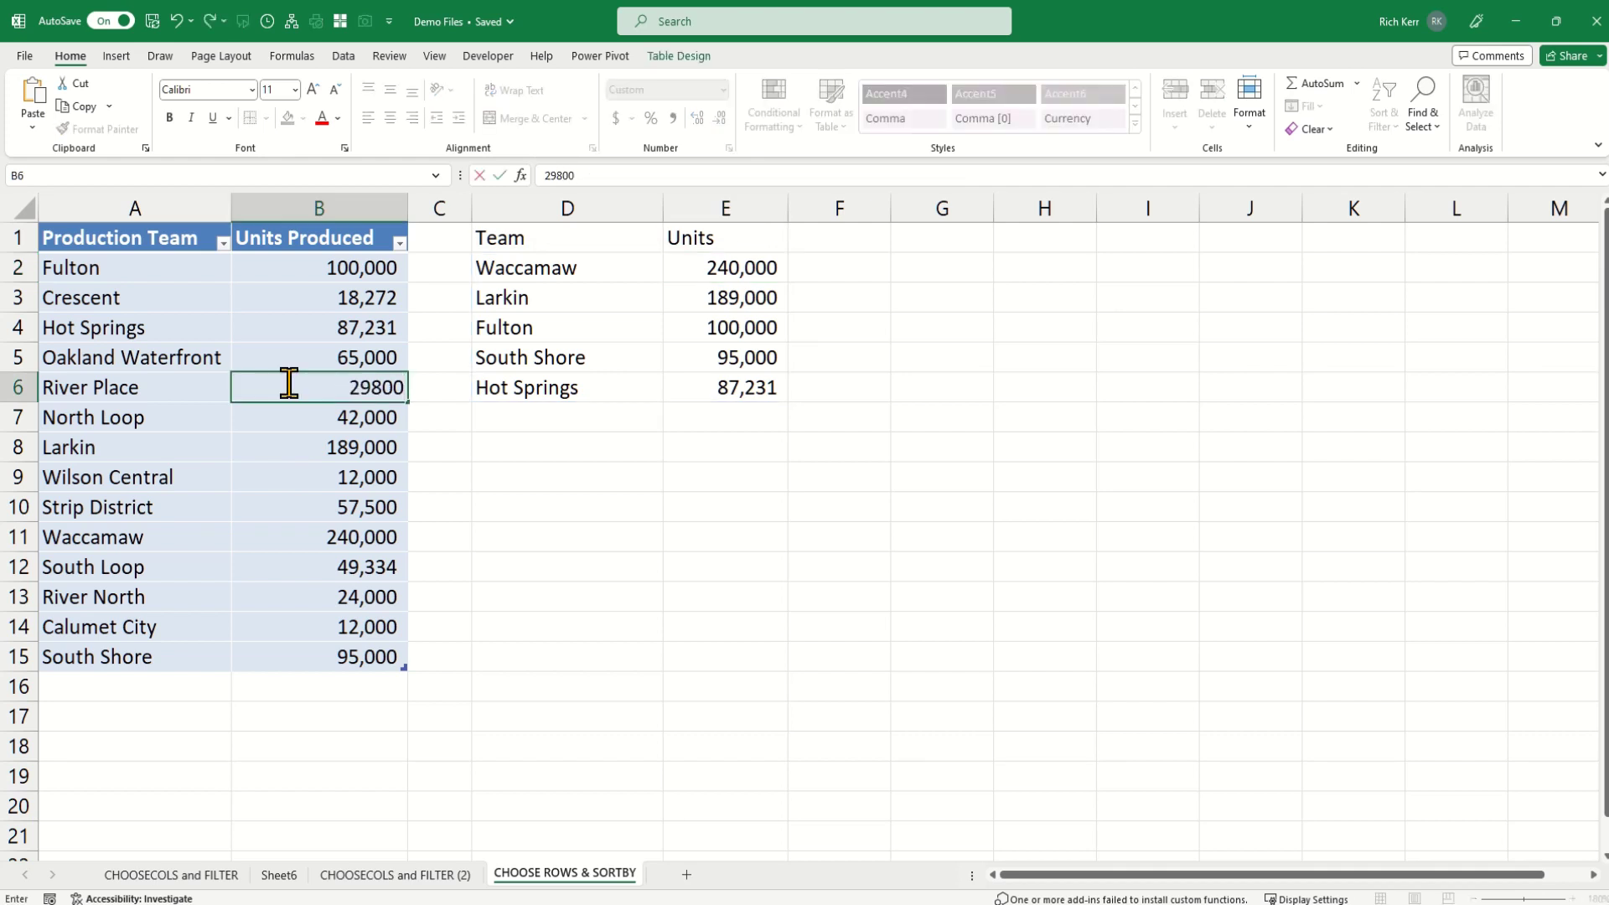
type("0")
key("Return")
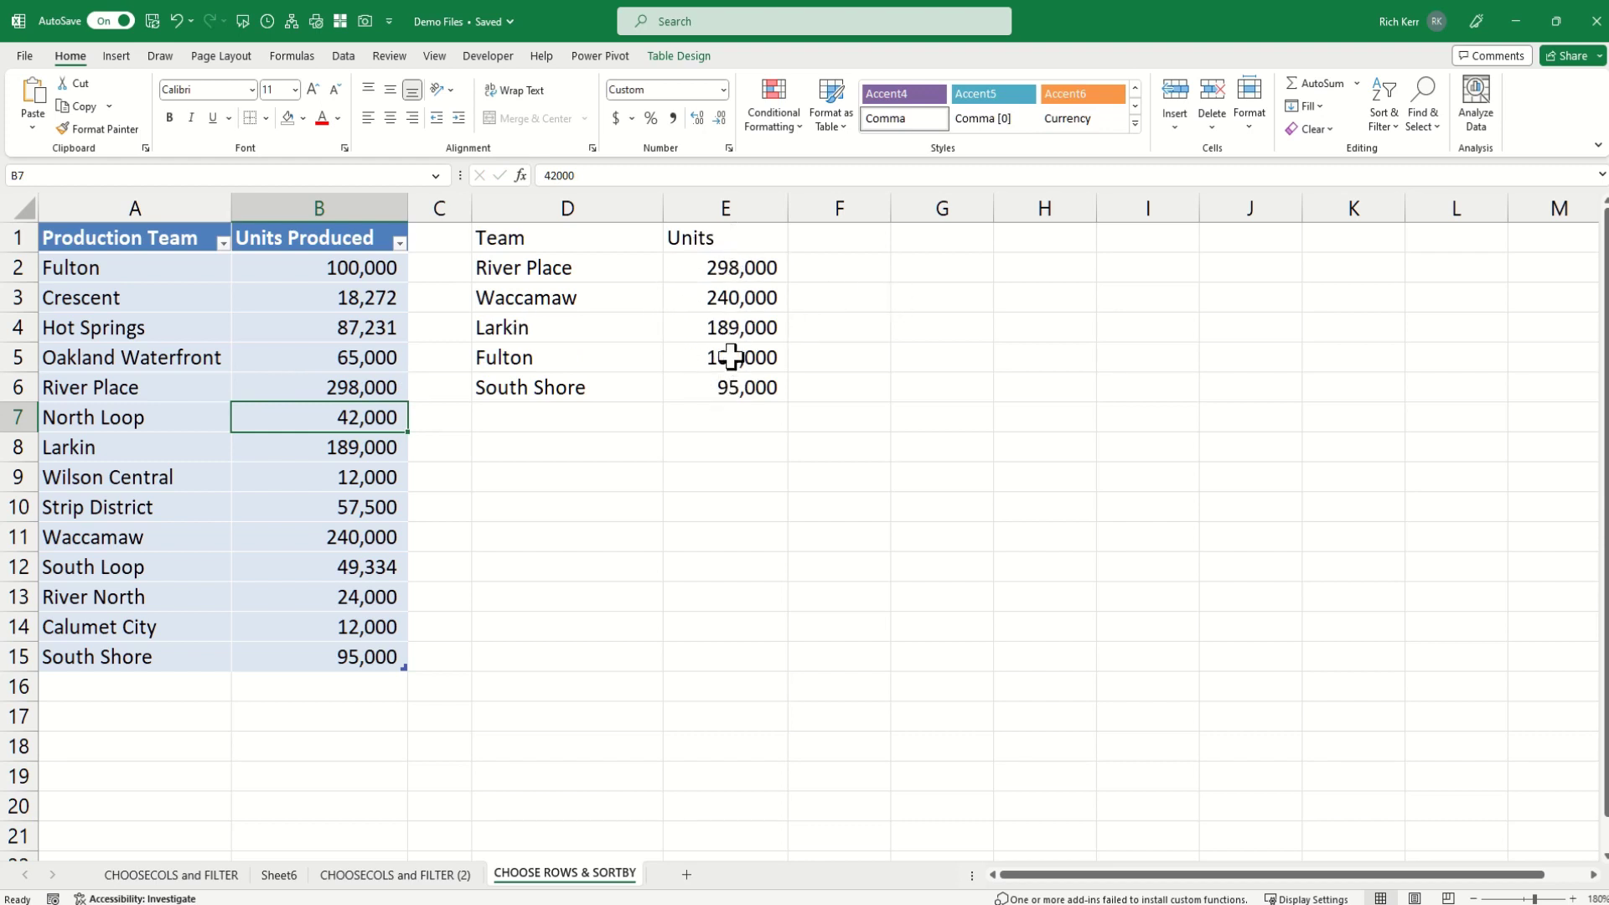
left_click(593, 261)
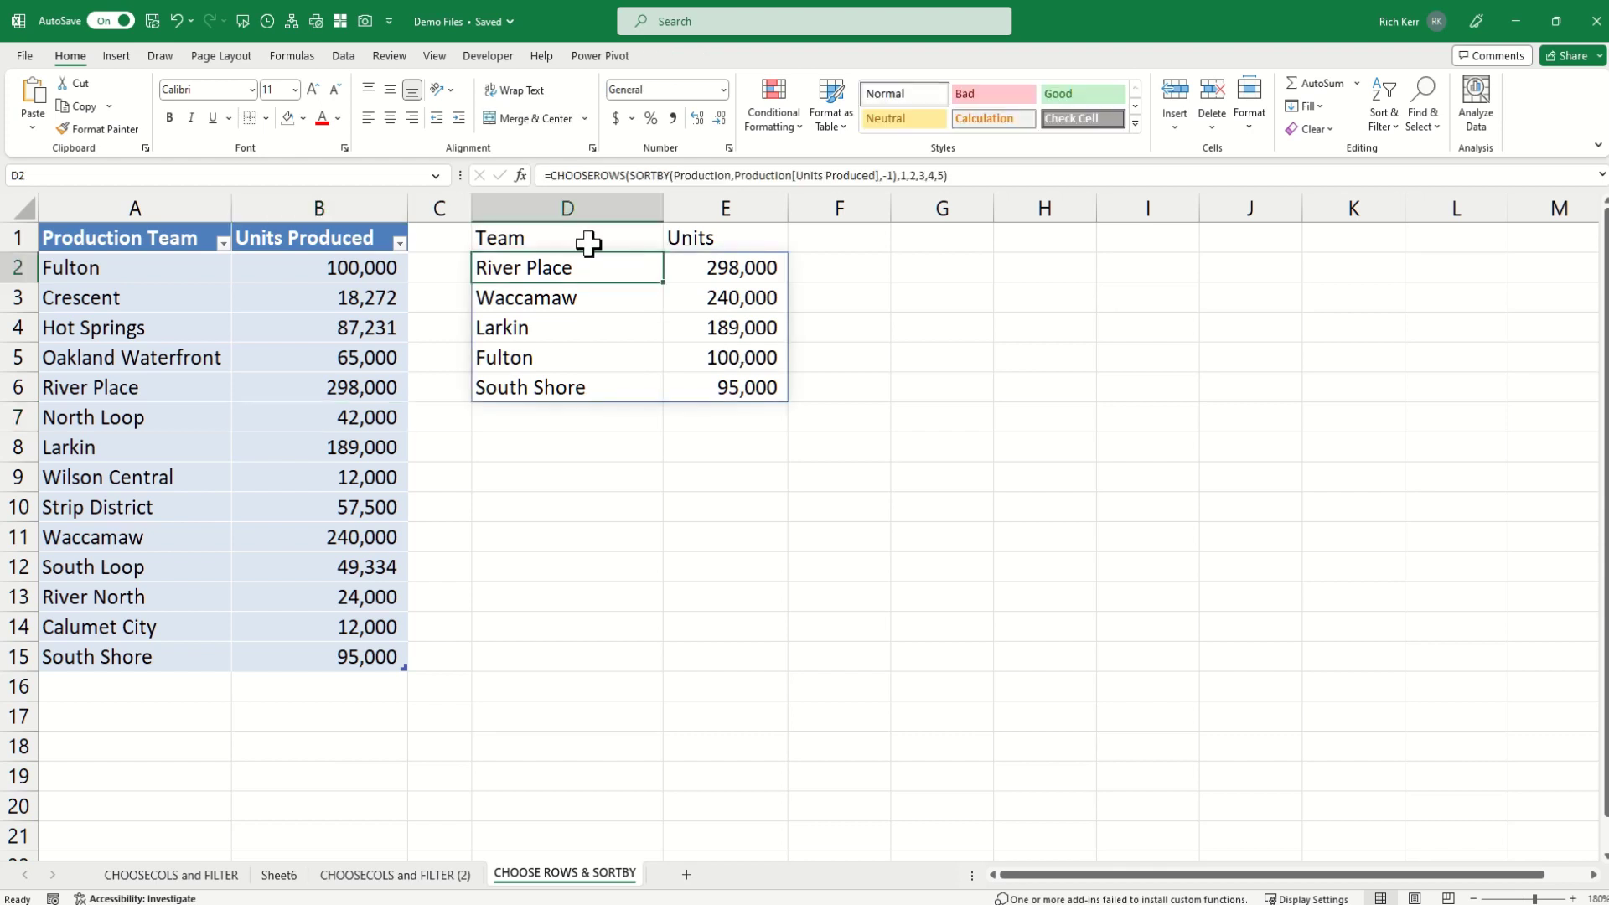
Step: Insert a 2-D pie chart of D1:E6, then move and enlarge it beside the list
left_click_drag(589, 243, 727, 373)
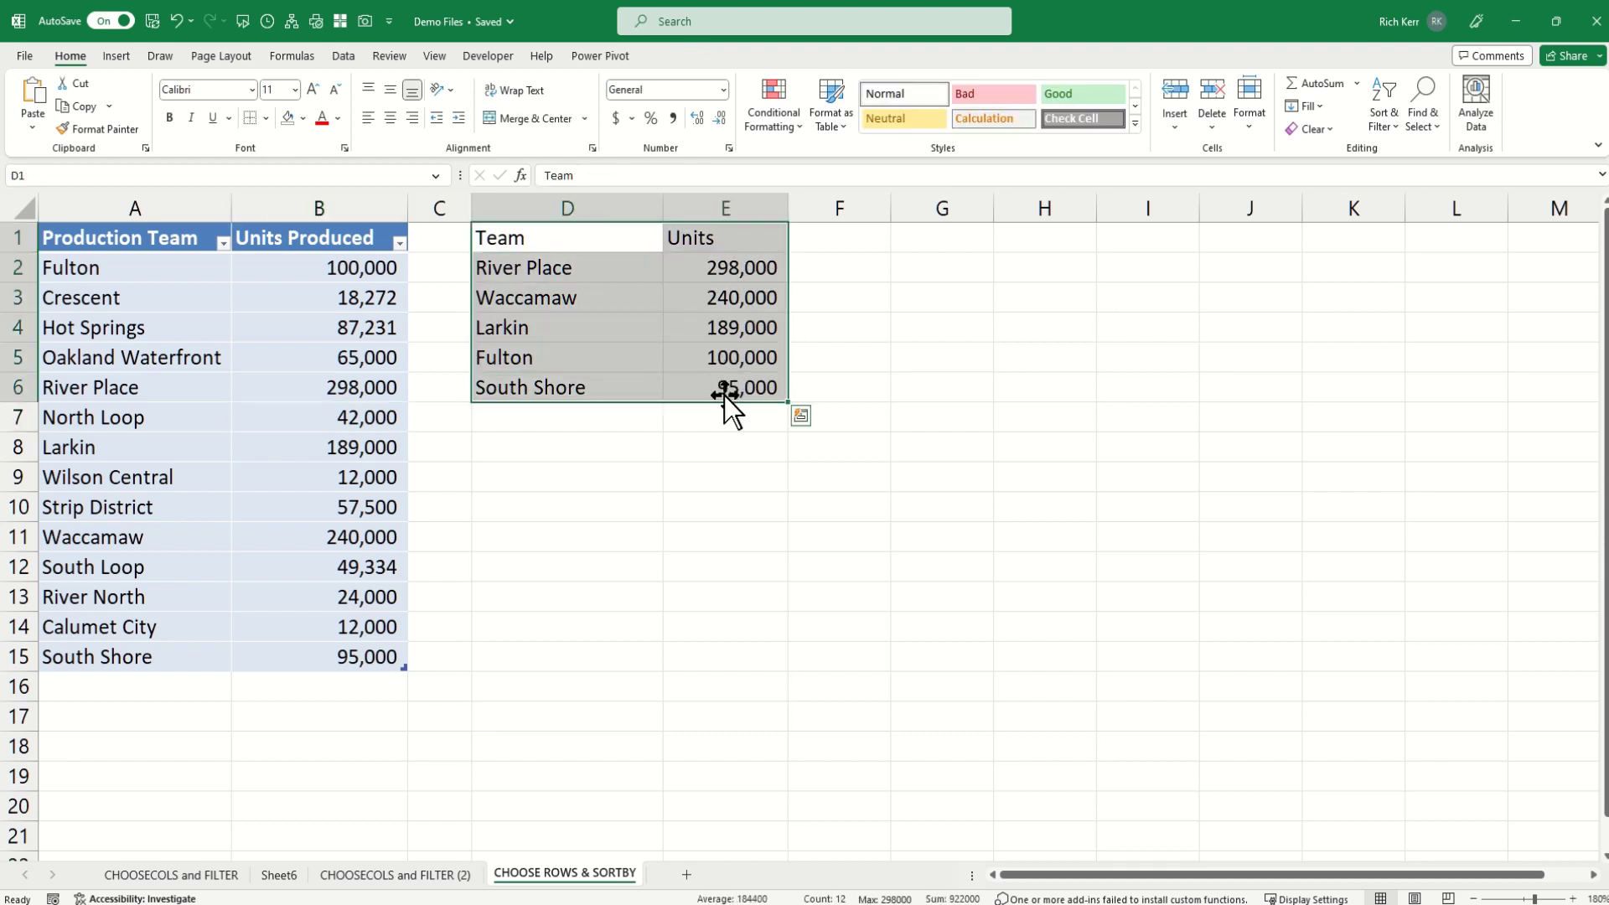
left_click(117, 55)
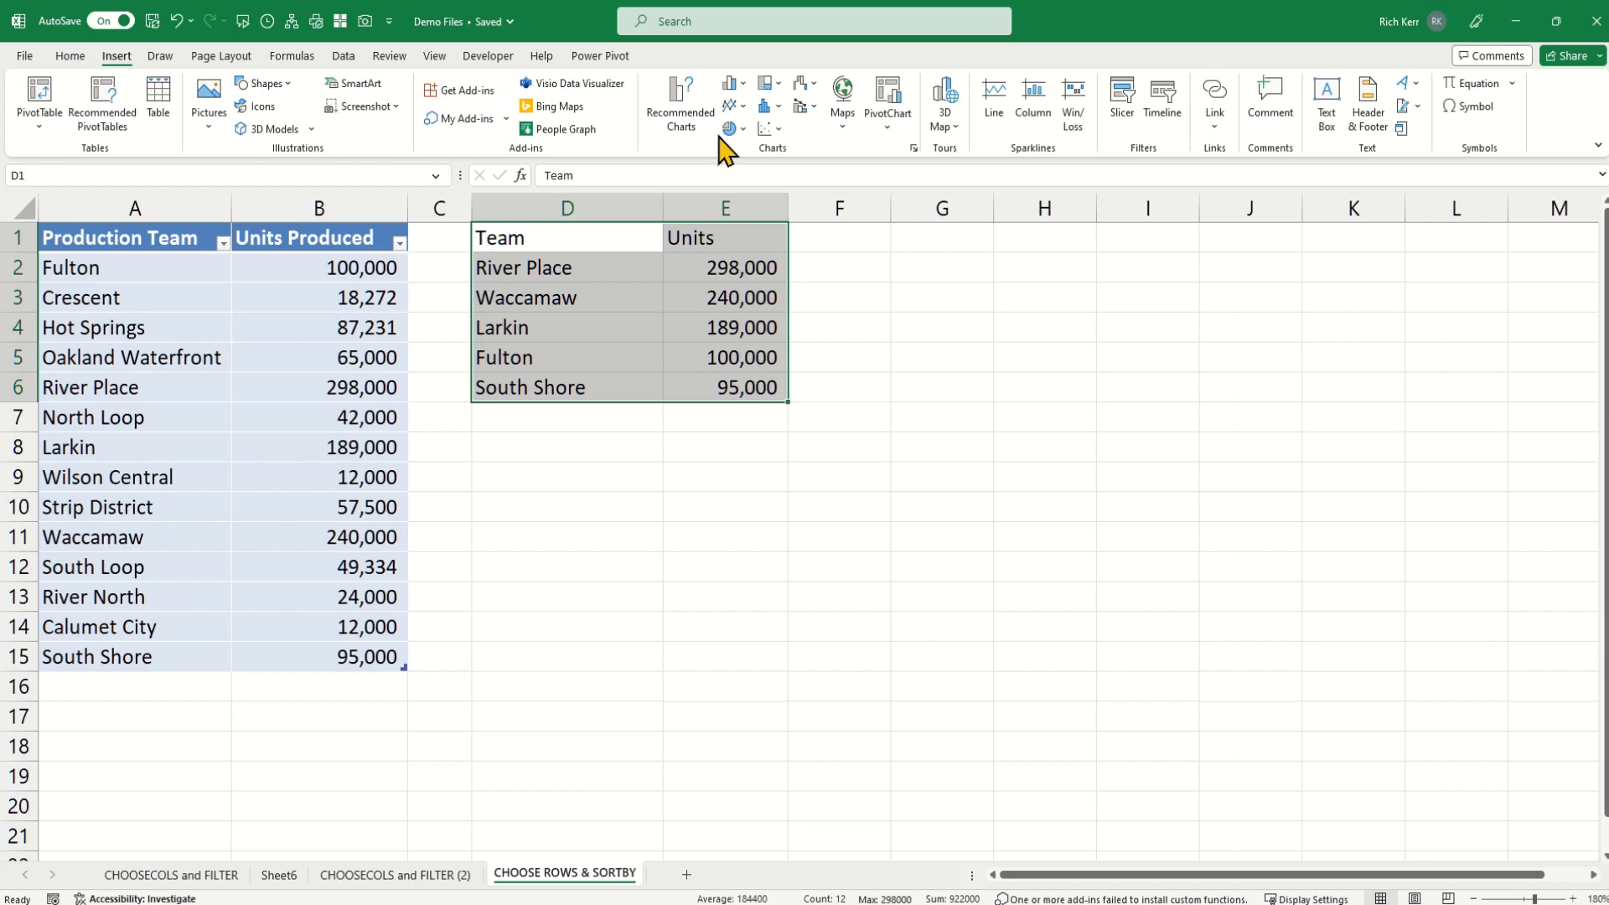
left_click(742, 129)
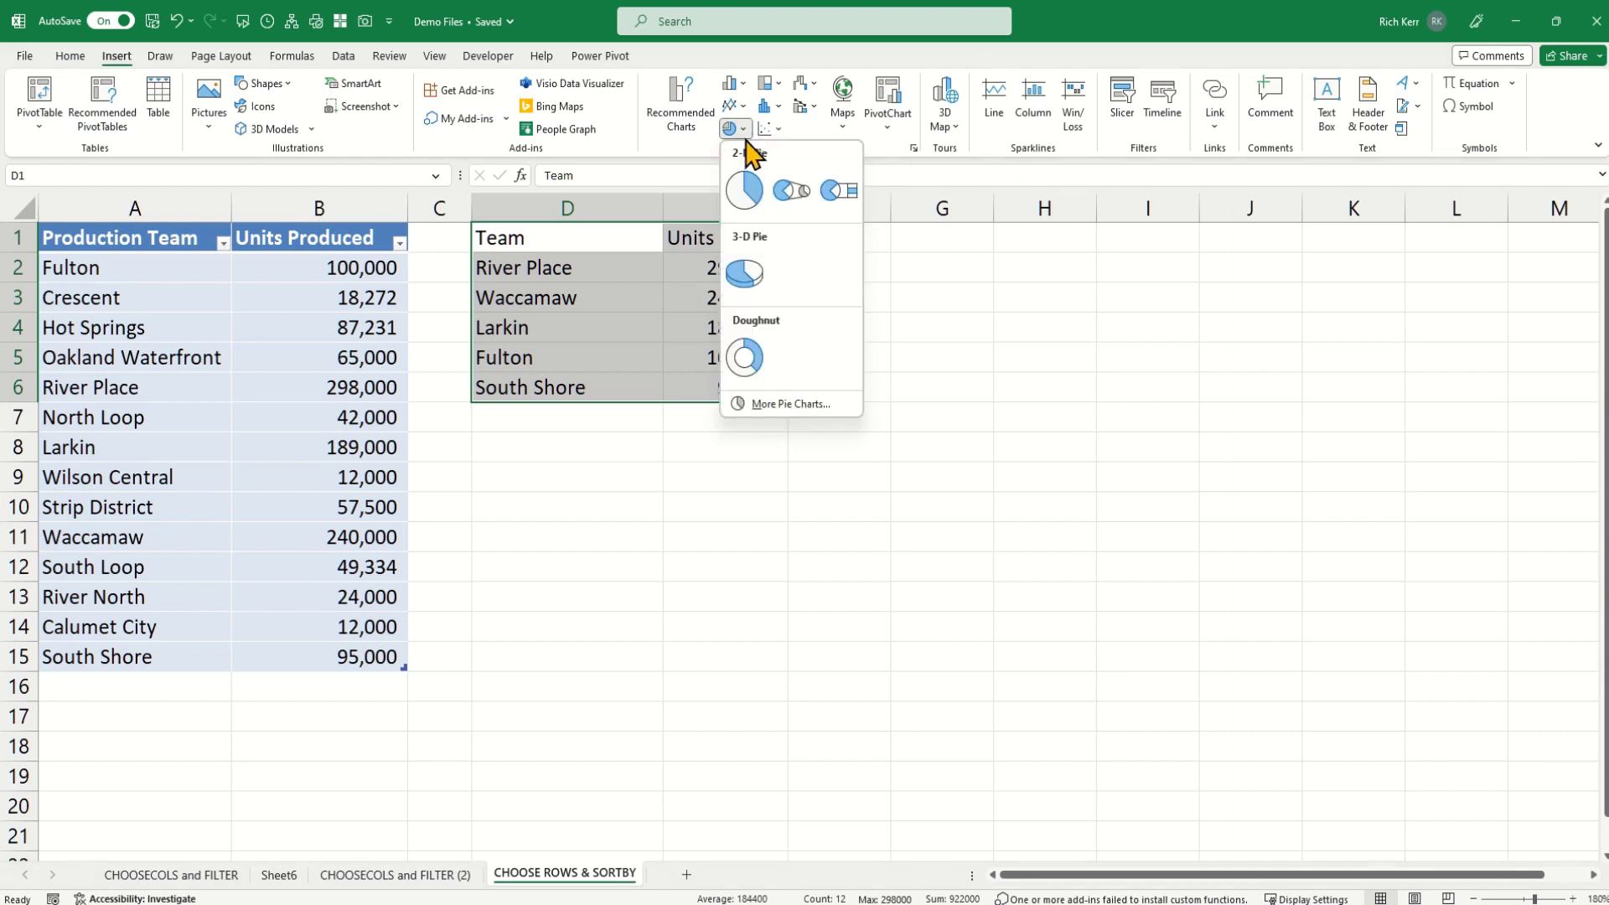
left_click(758, 200)
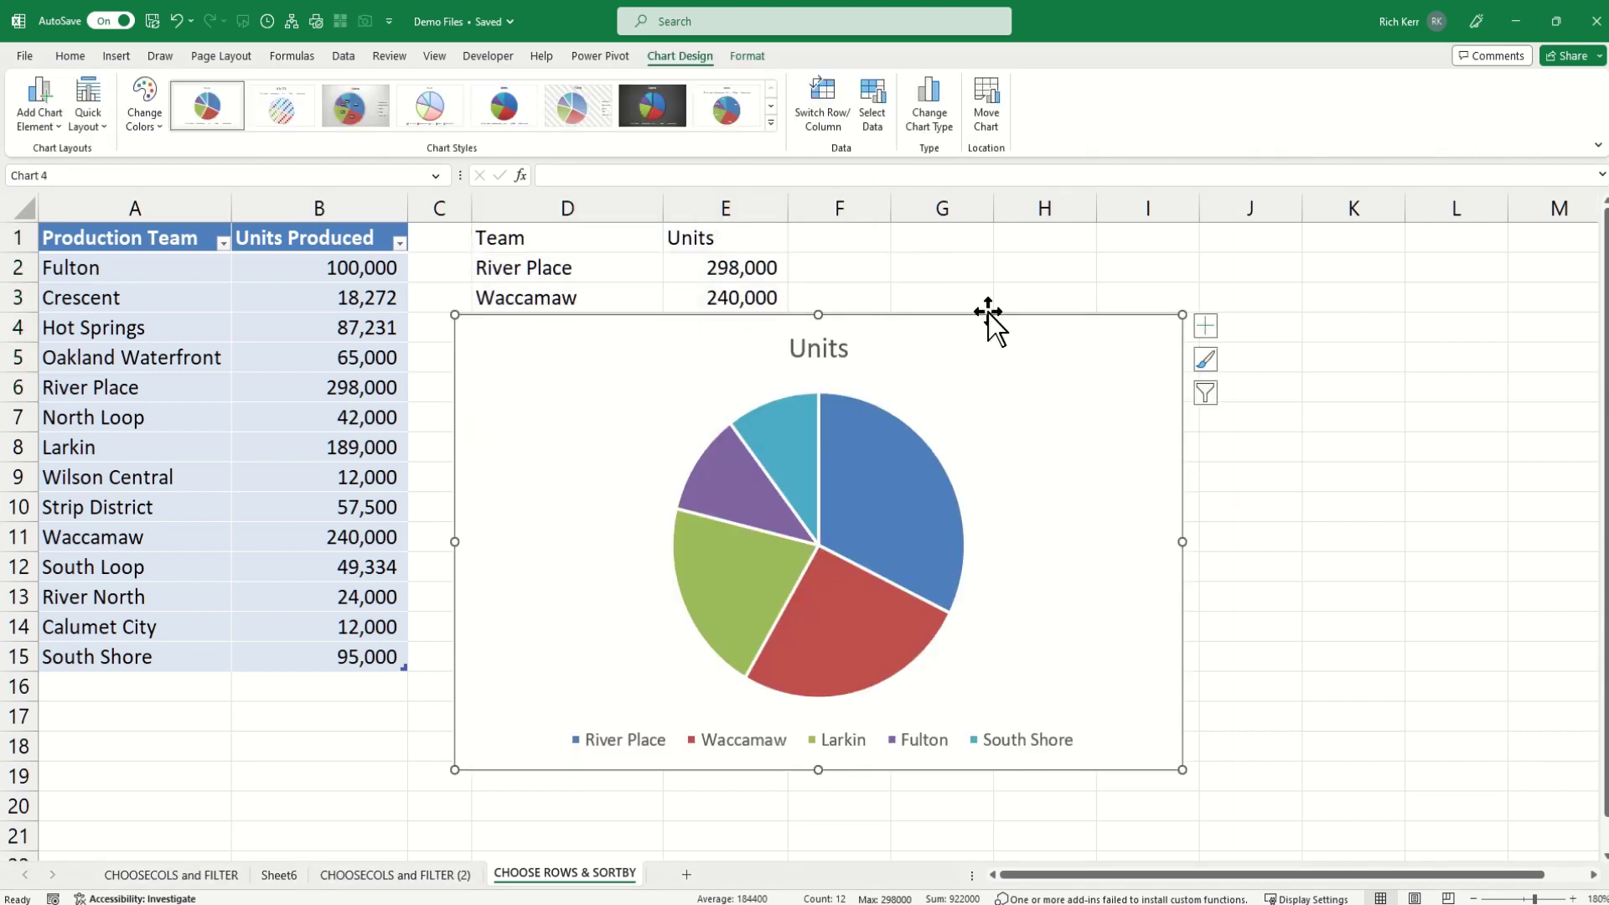
left_click_drag(1002, 341, 1339, 264)
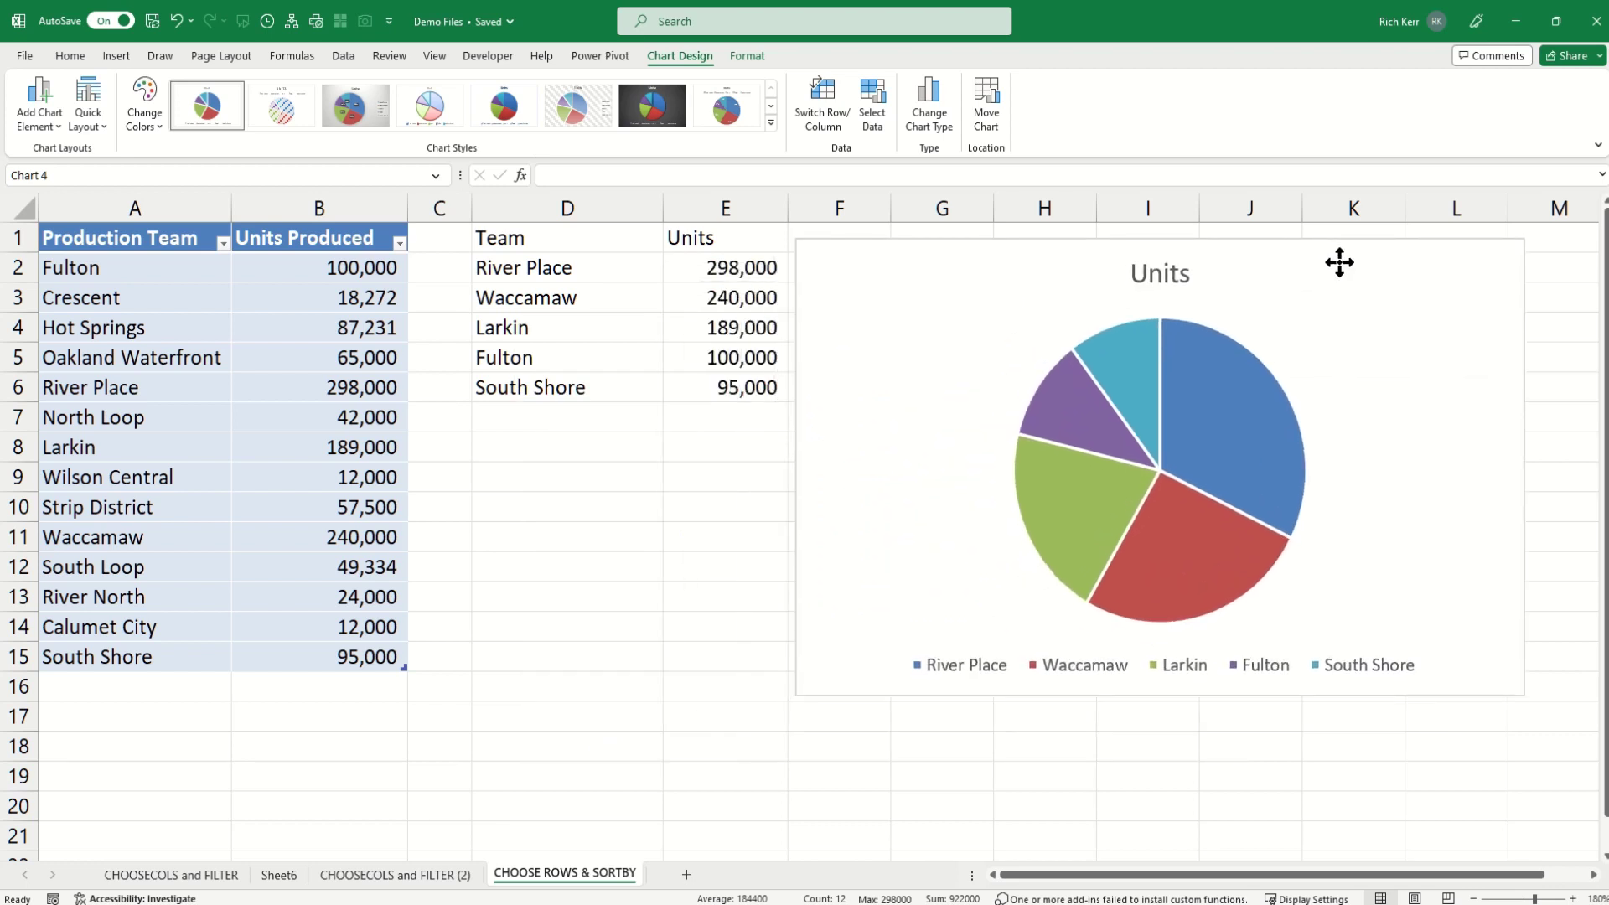
left_click_drag(1525, 689, 1585, 821)
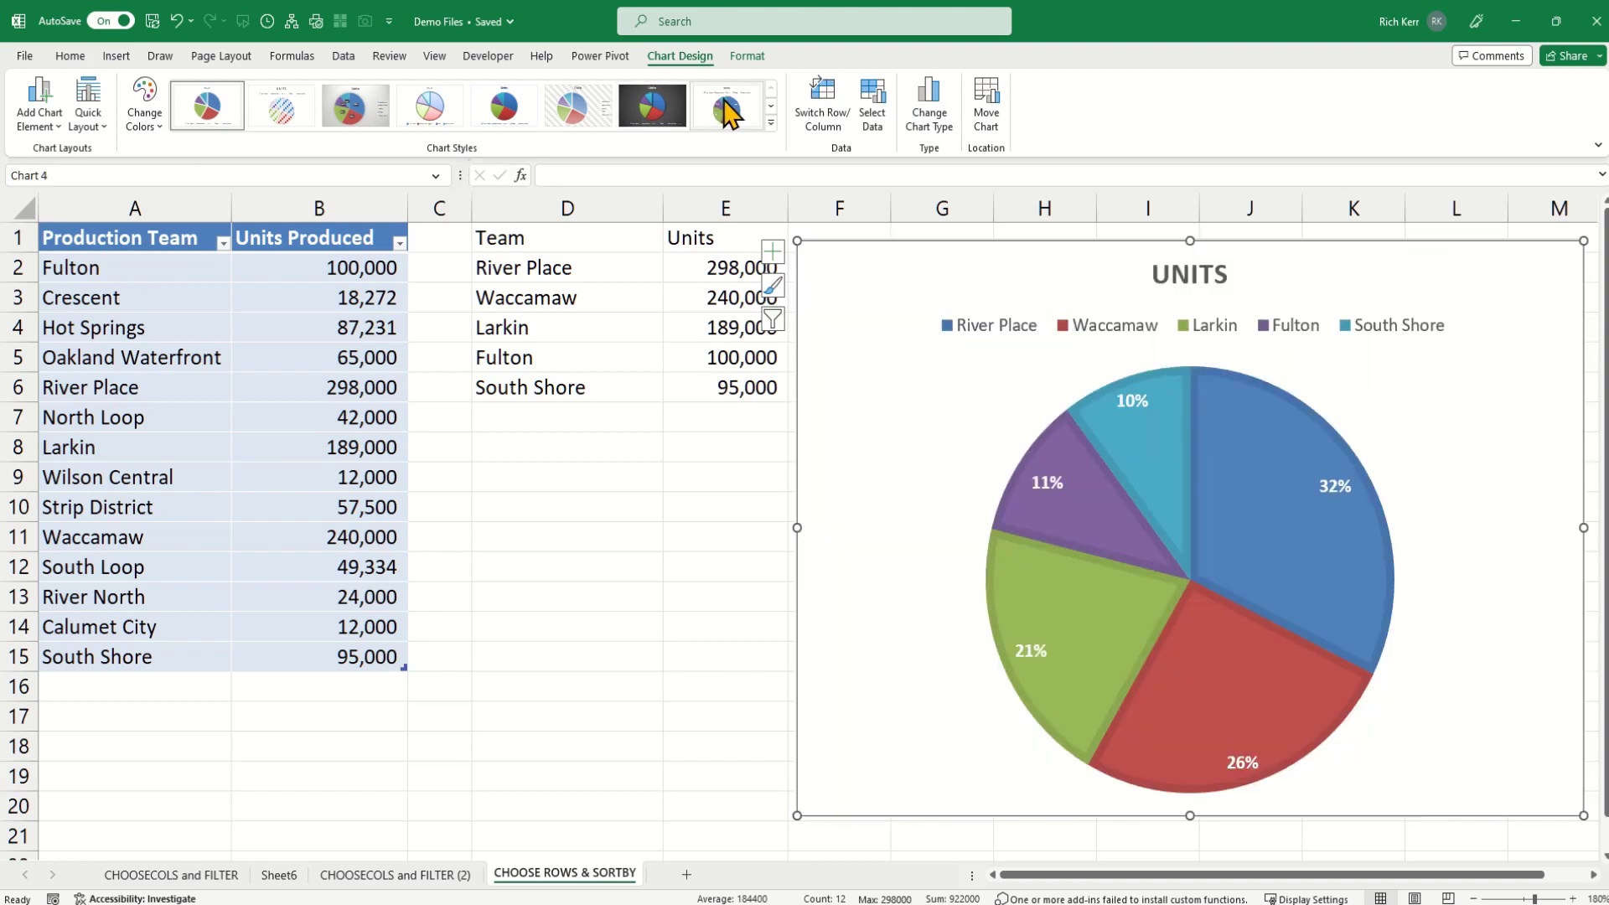
Step: Apply chart Style 8 and add category names to the slice data labels
left_click(726, 109)
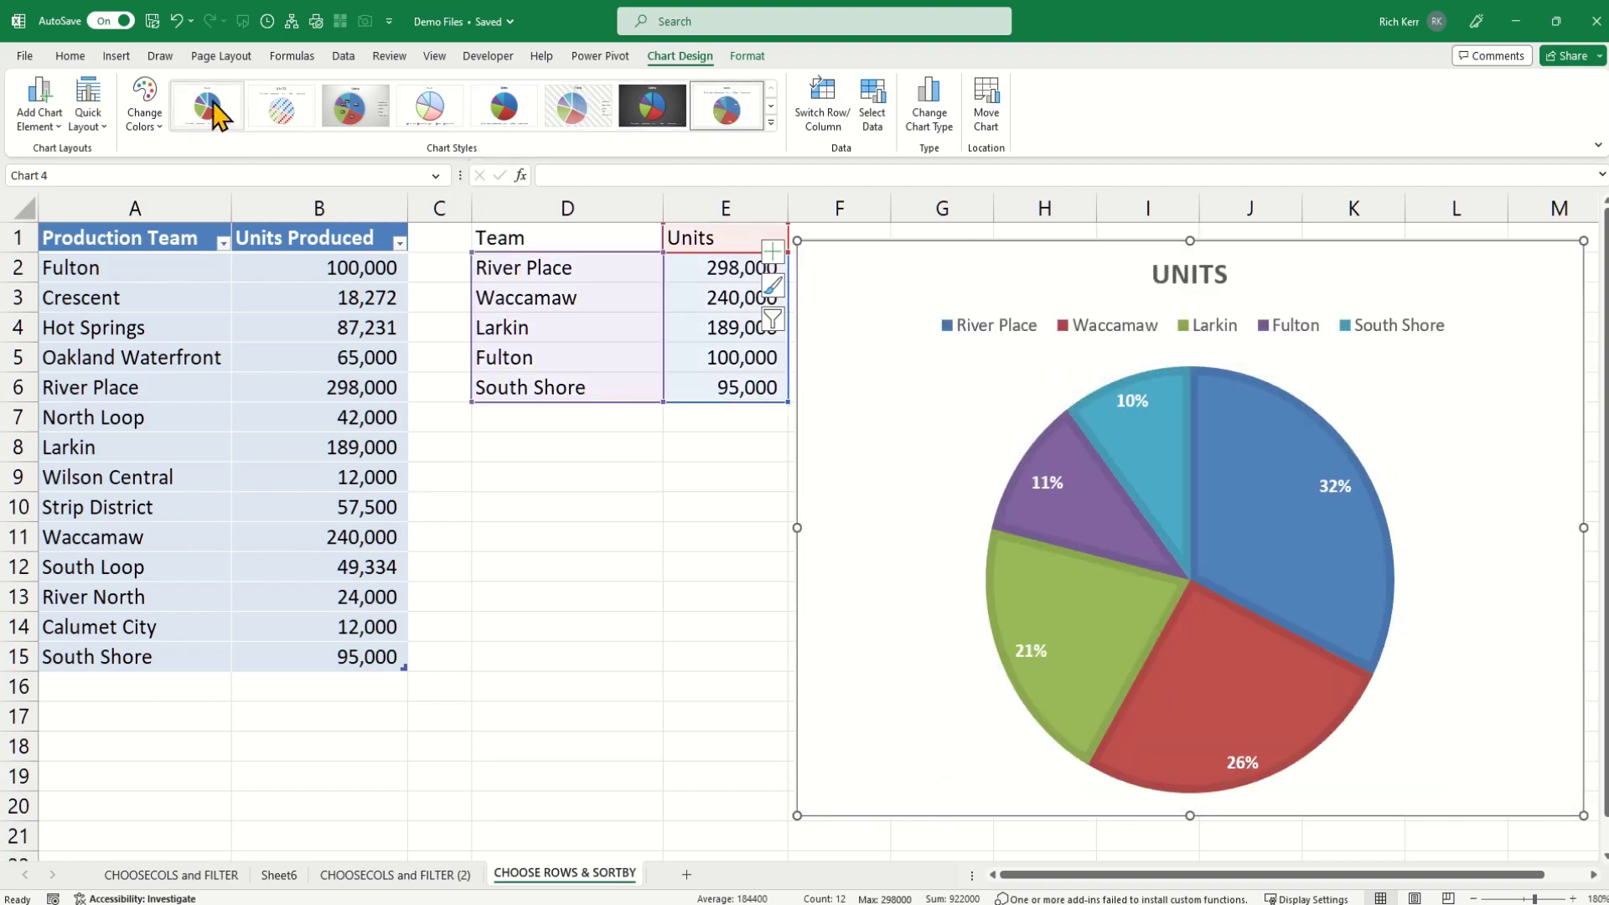
left_click(36, 122)
mouse_move(100, 180)
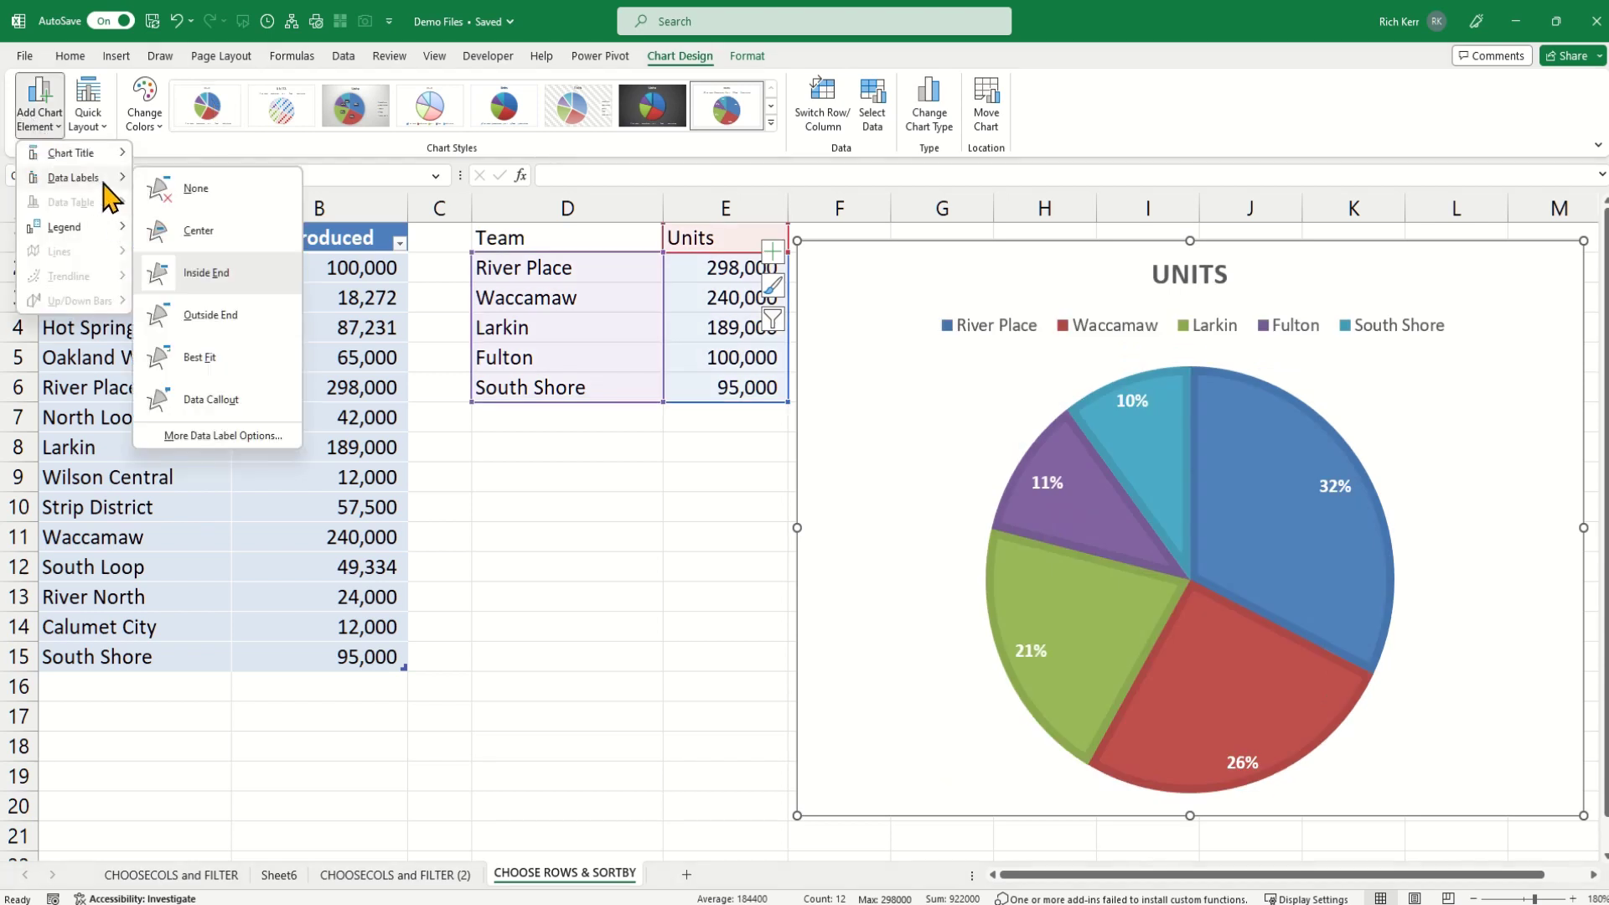
left_click(222, 436)
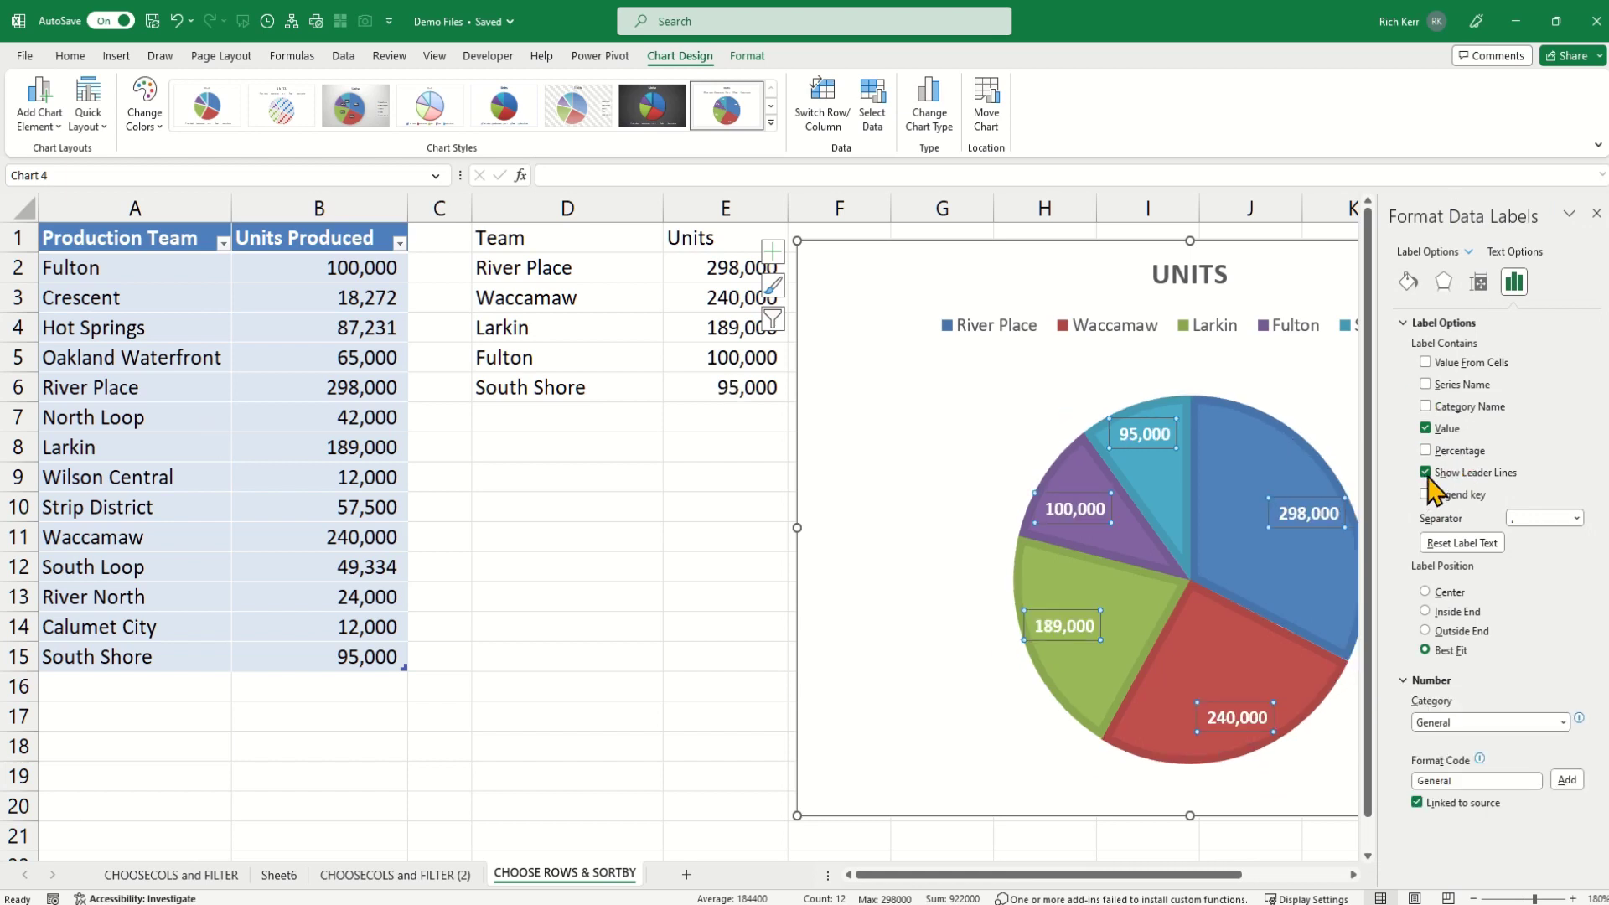
left_click(1425, 406)
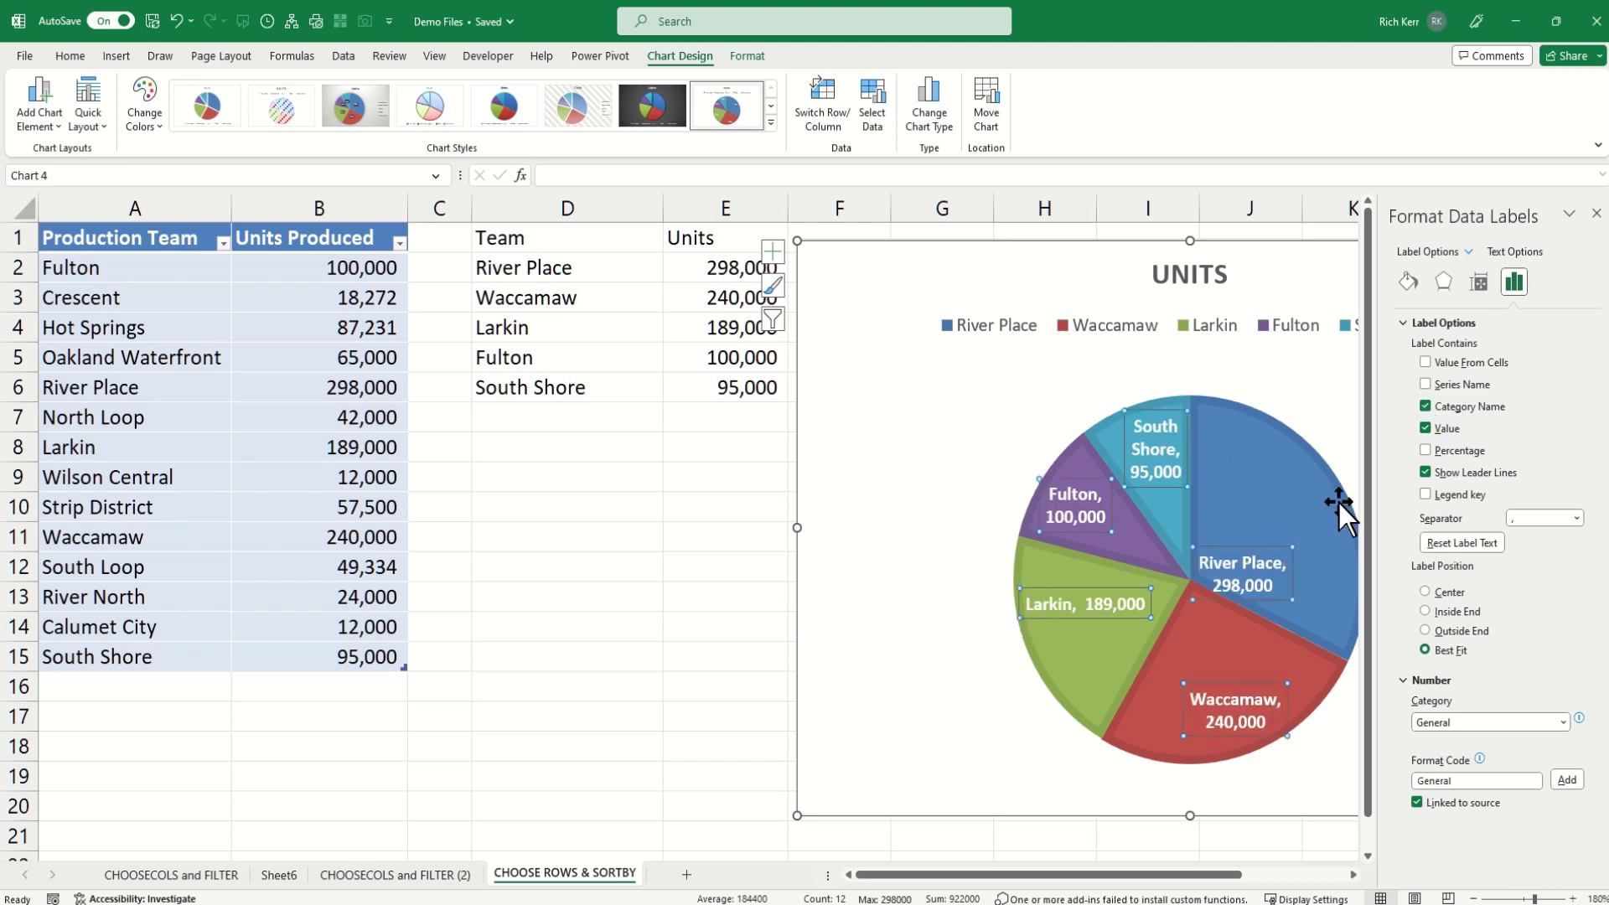
left_click(1595, 211)
left_click(586, 510)
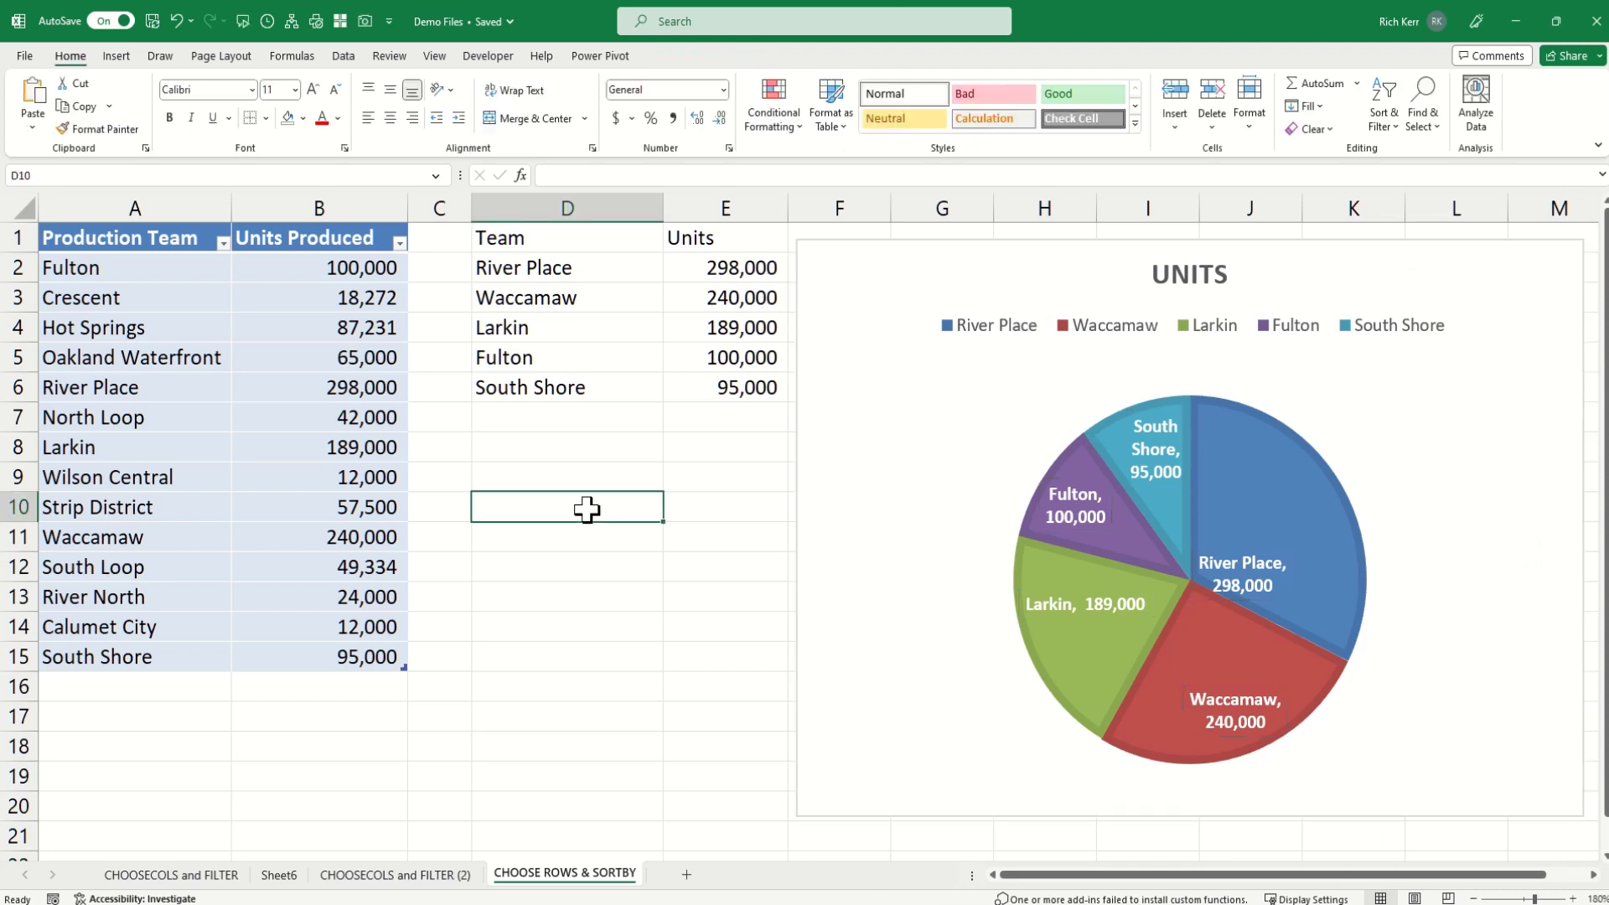
Step: Set units to 500,000 for South Loop, 147,432 for Oakland Waterfront and 768,889 for Strip District
left_click(310, 570)
type("5")
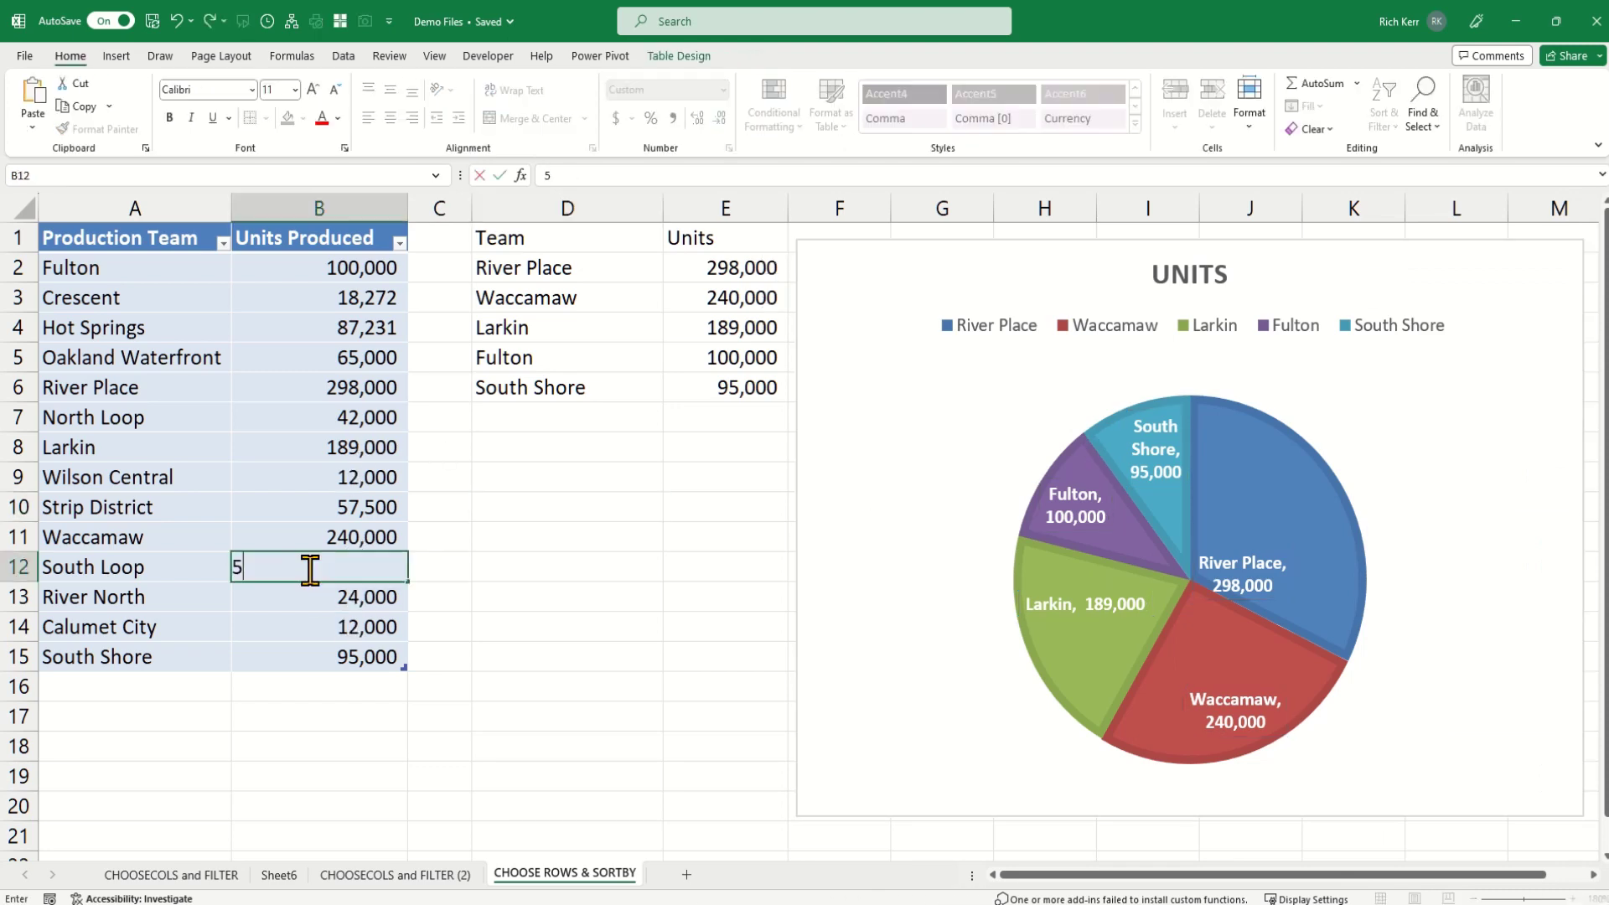
type("00,000")
key("Return")
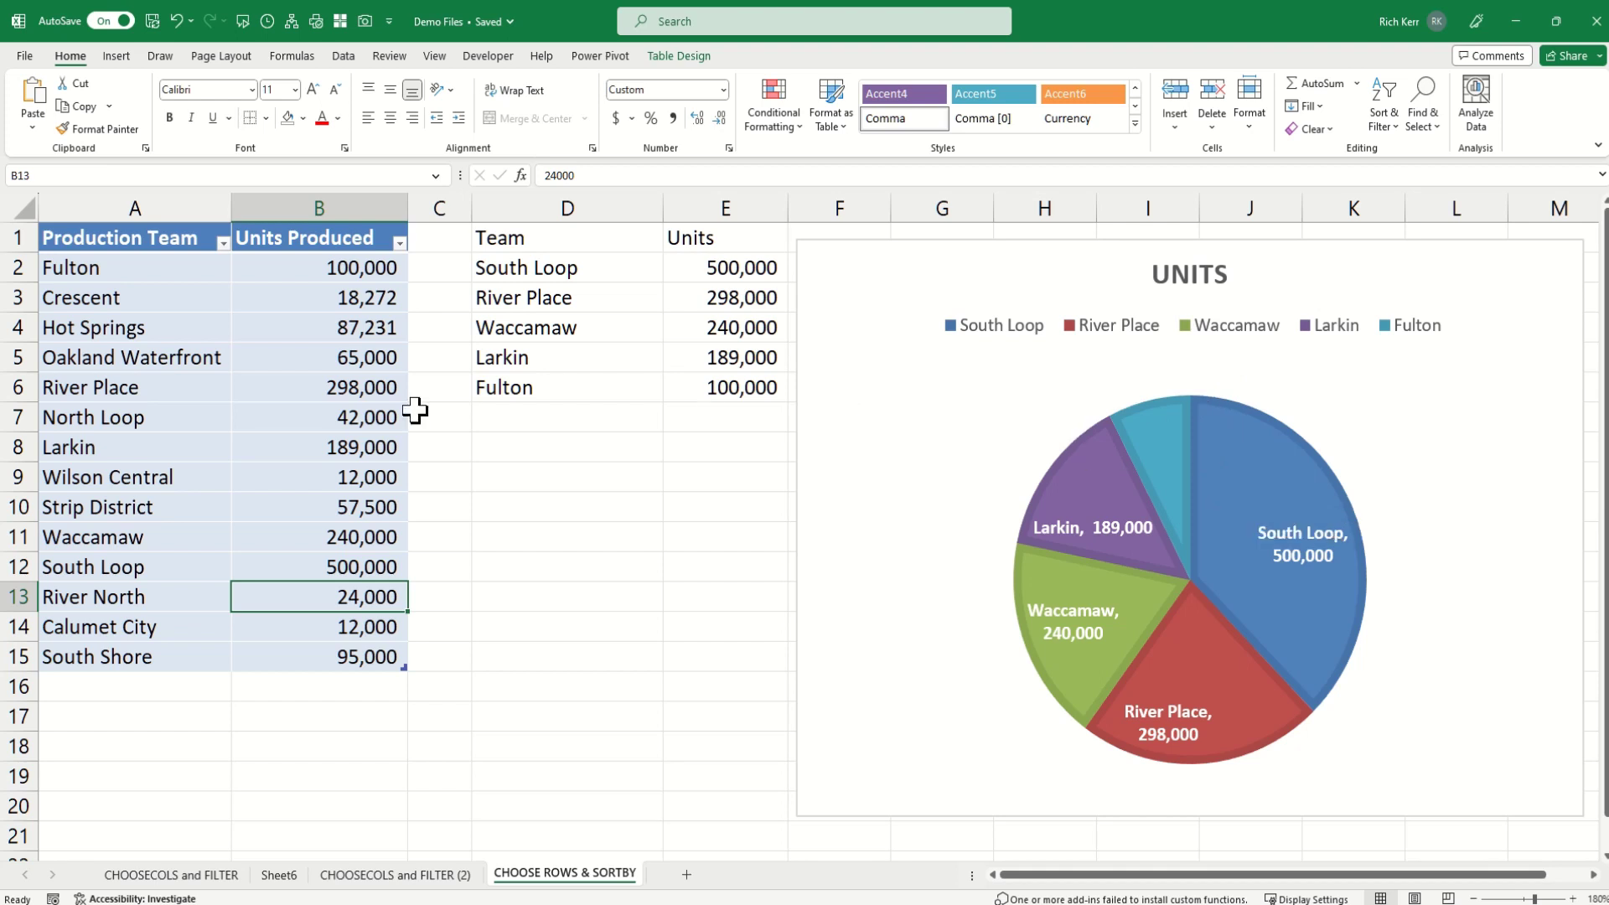
left_click(311, 345)
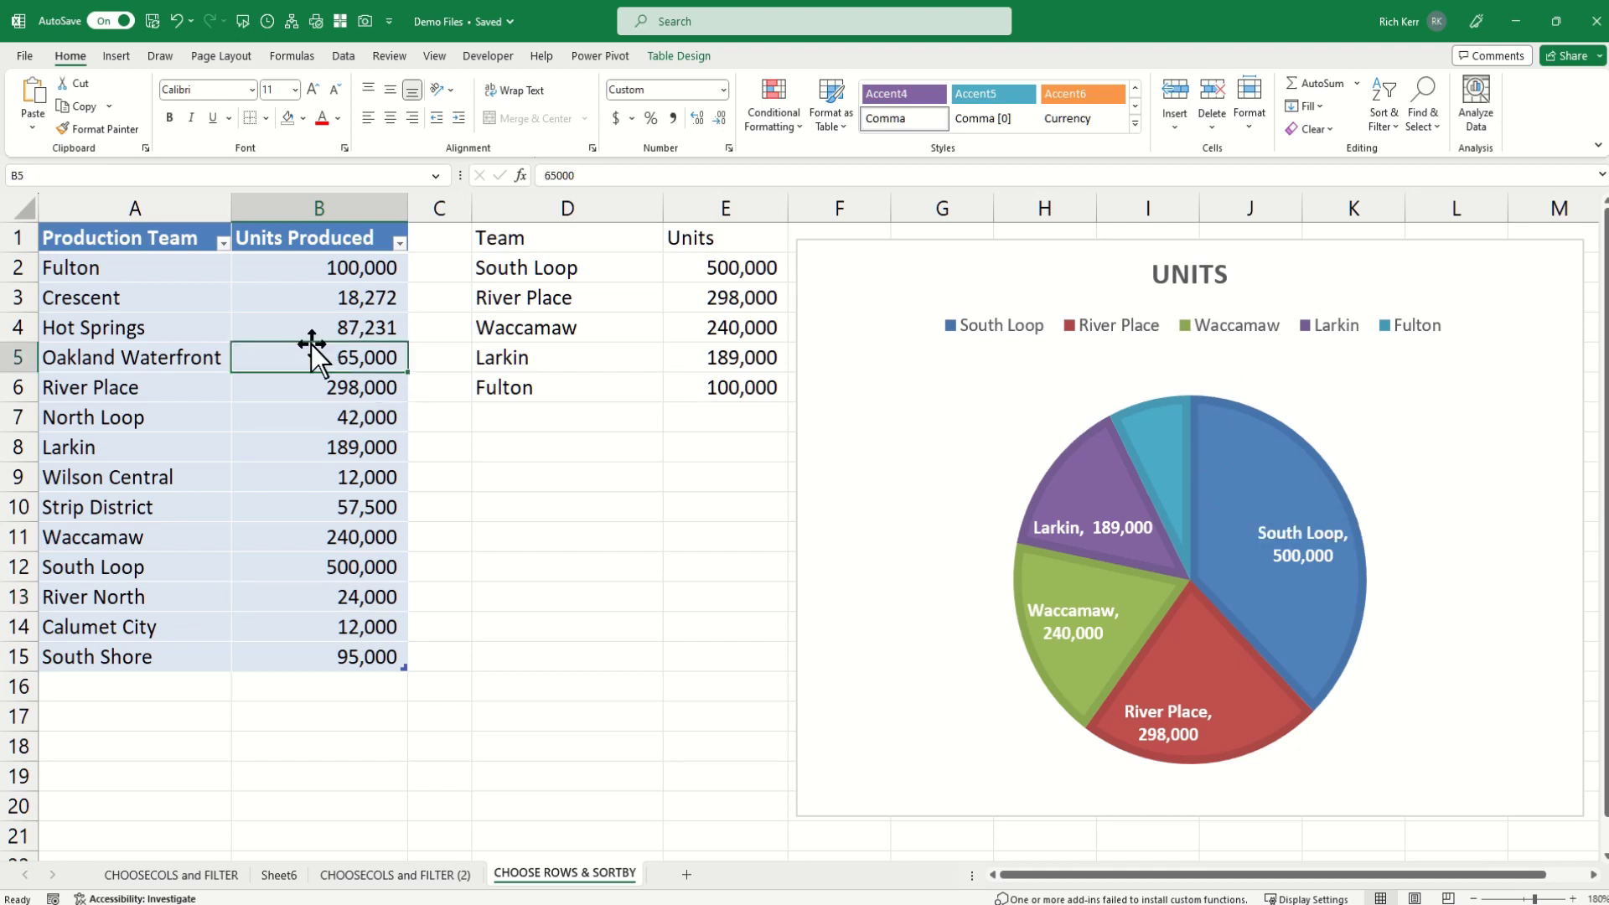
type("147432")
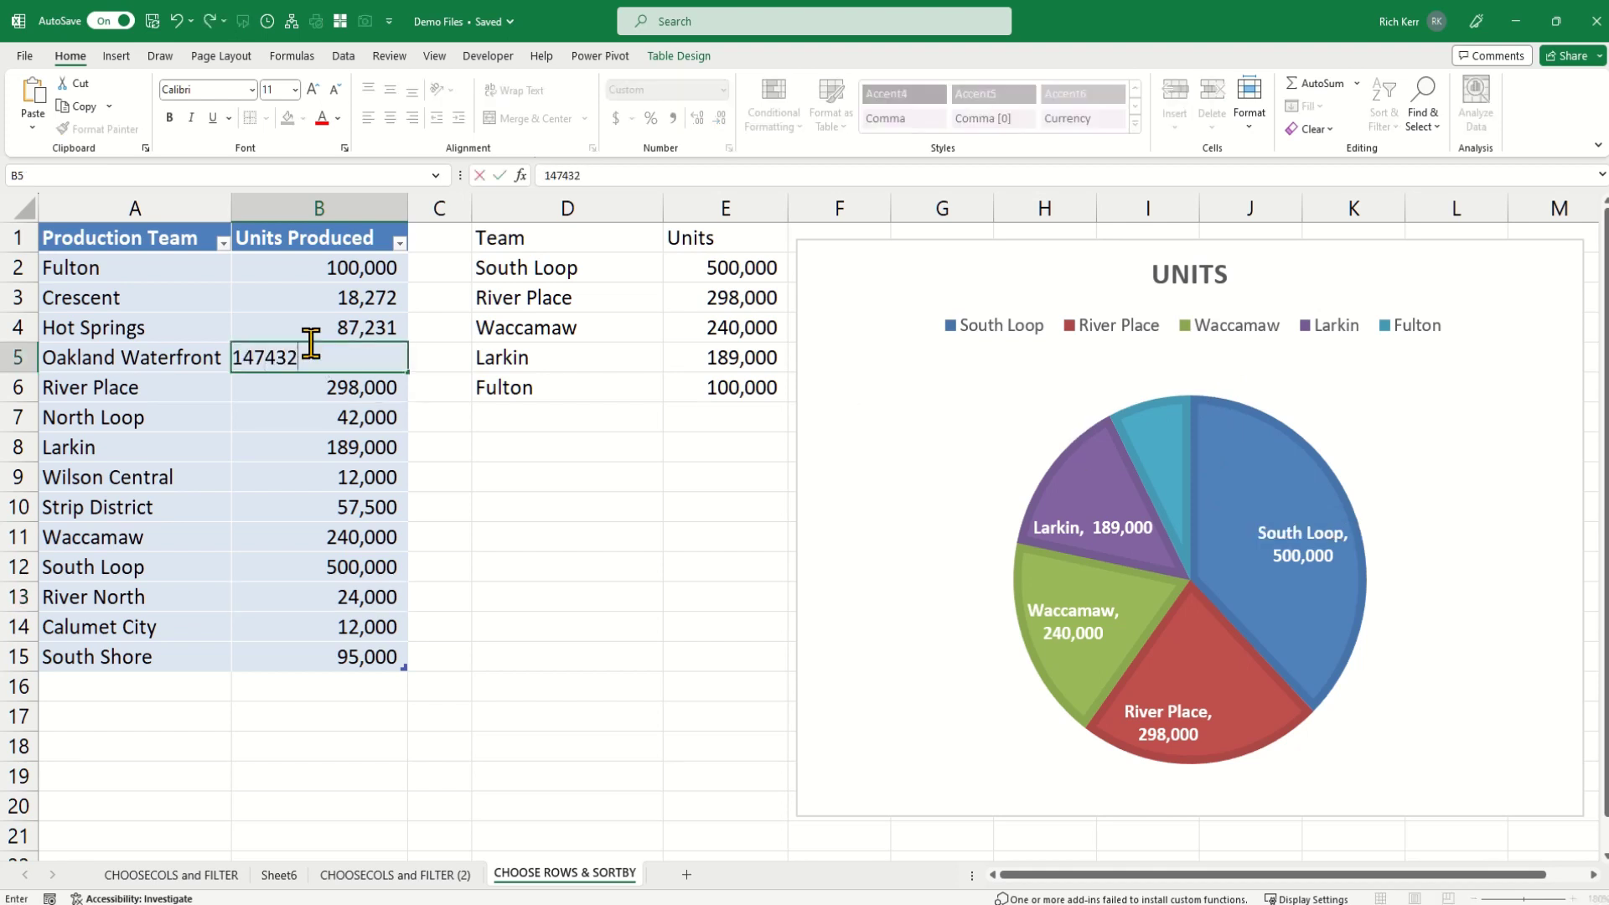
key("Return")
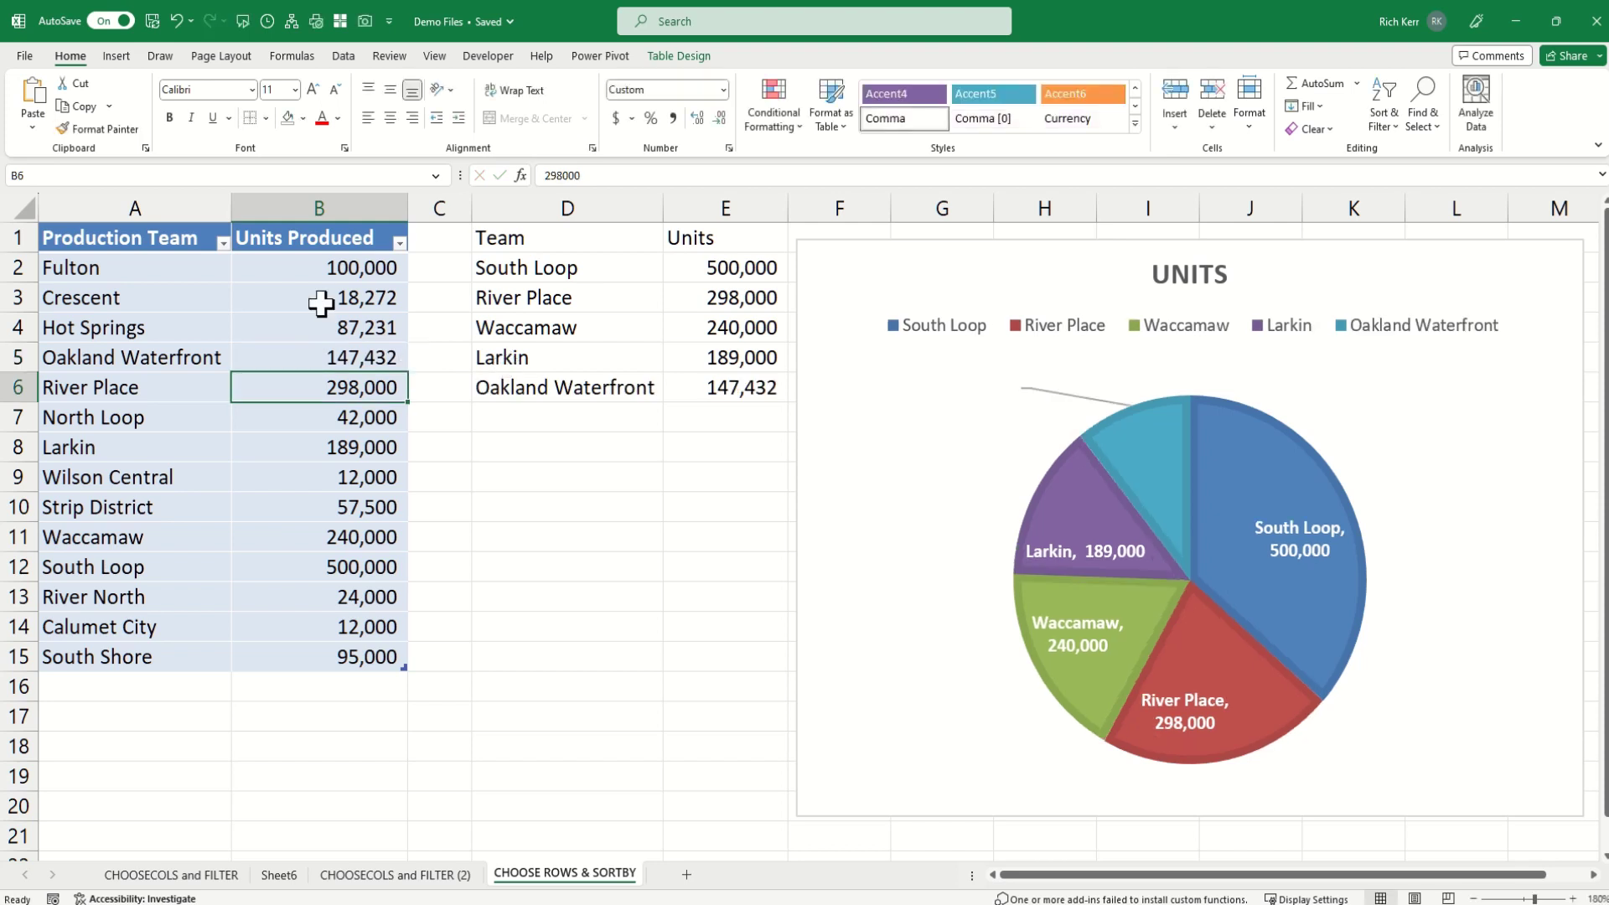
left_click(332, 360)
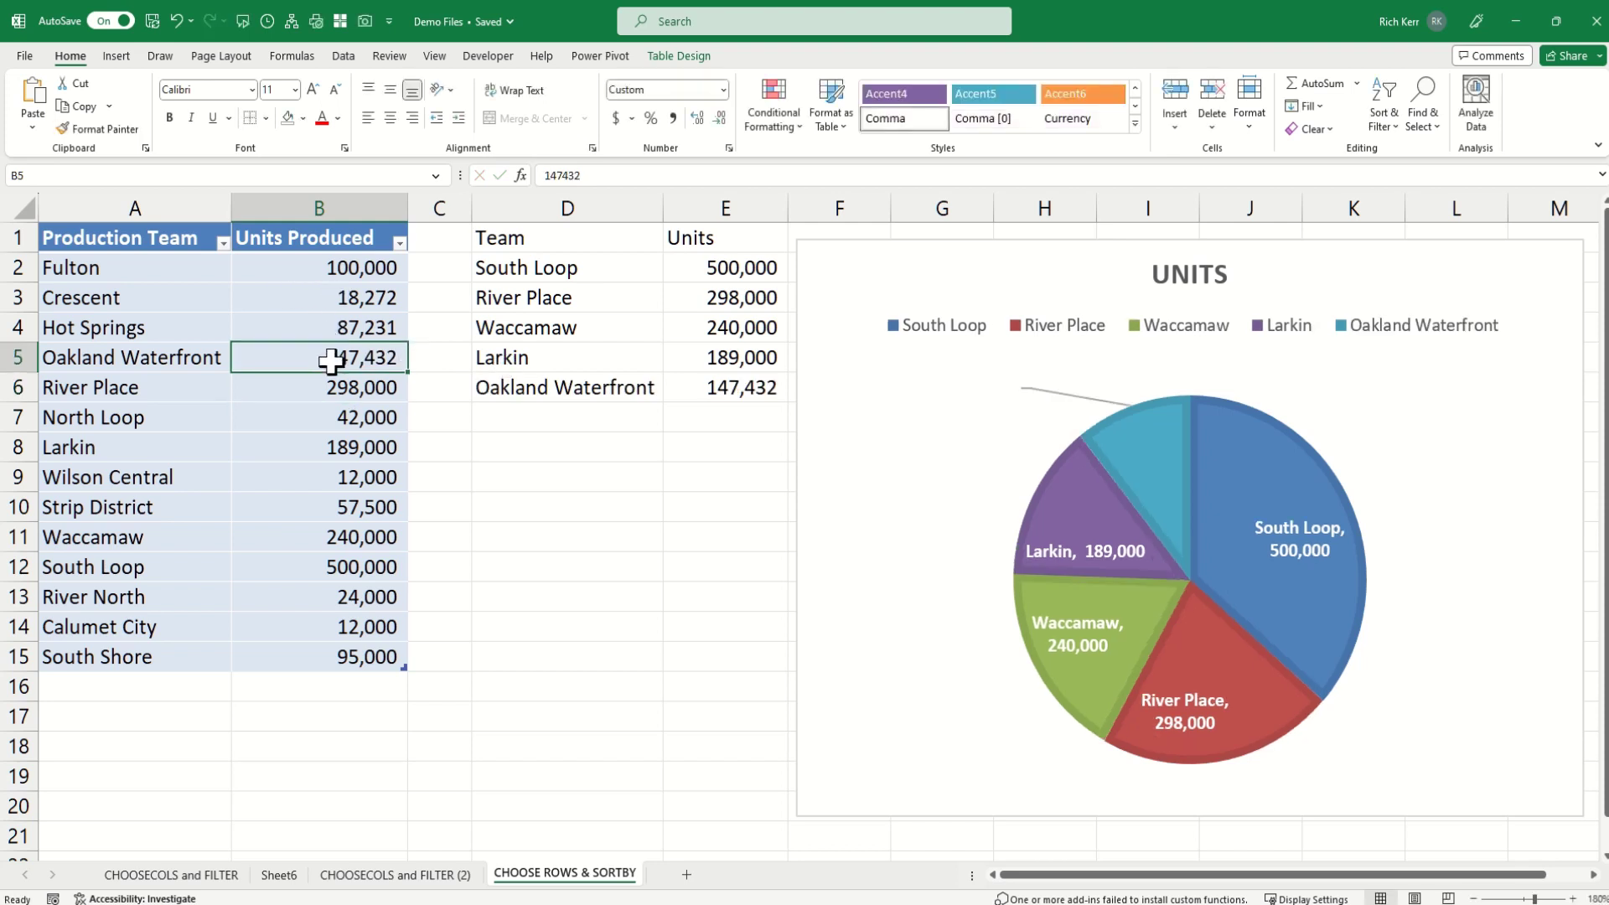
left_click(321, 506)
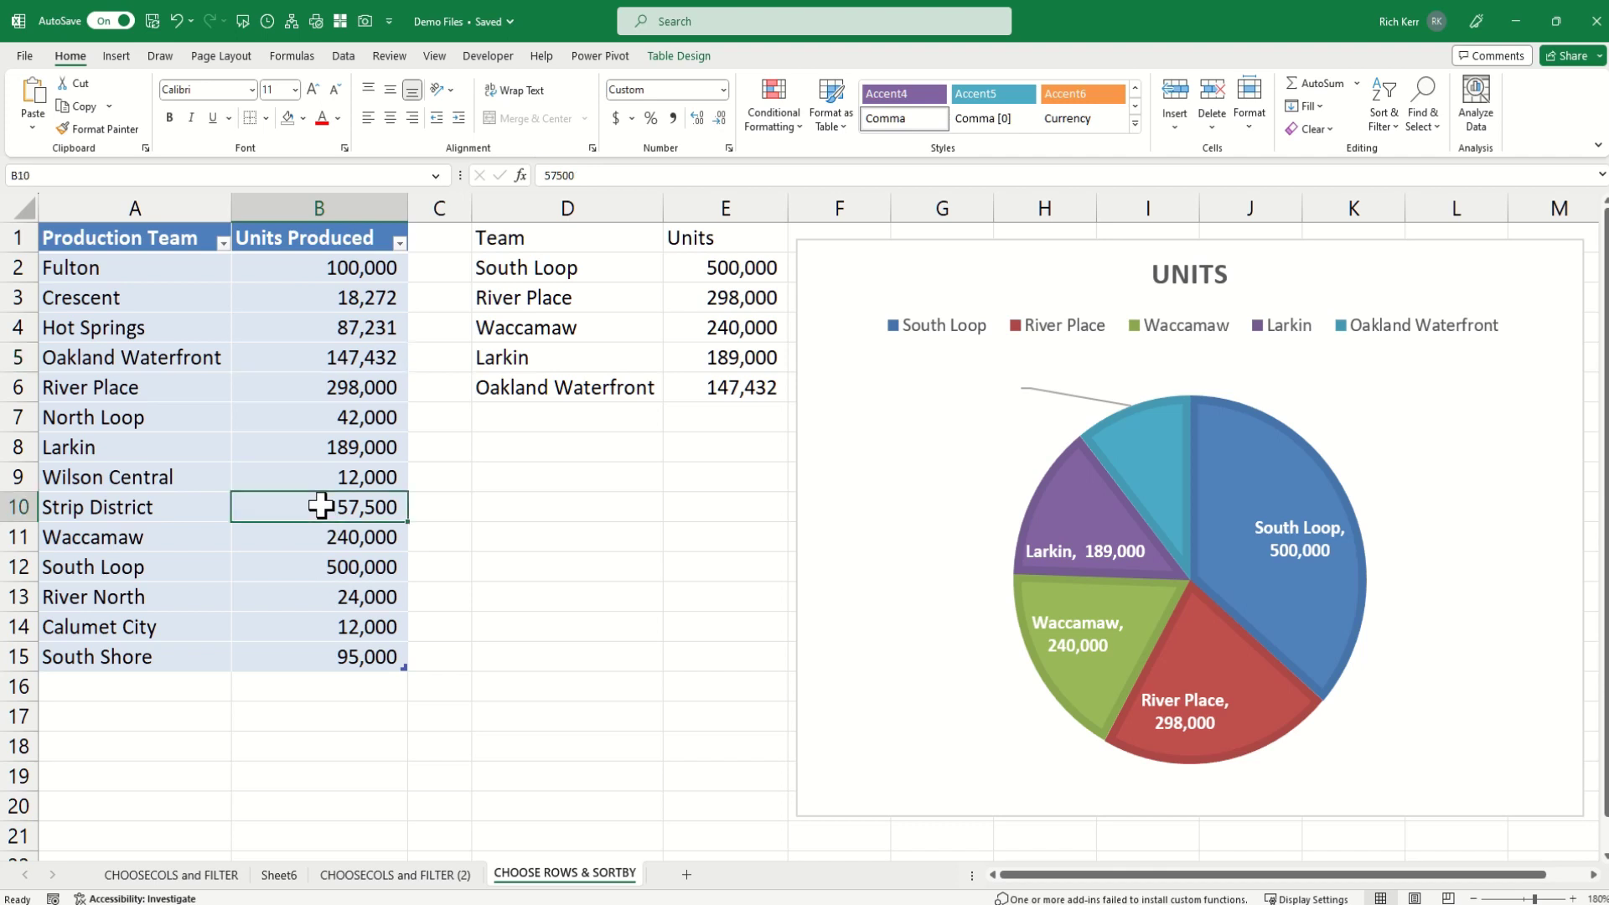
type("768,889")
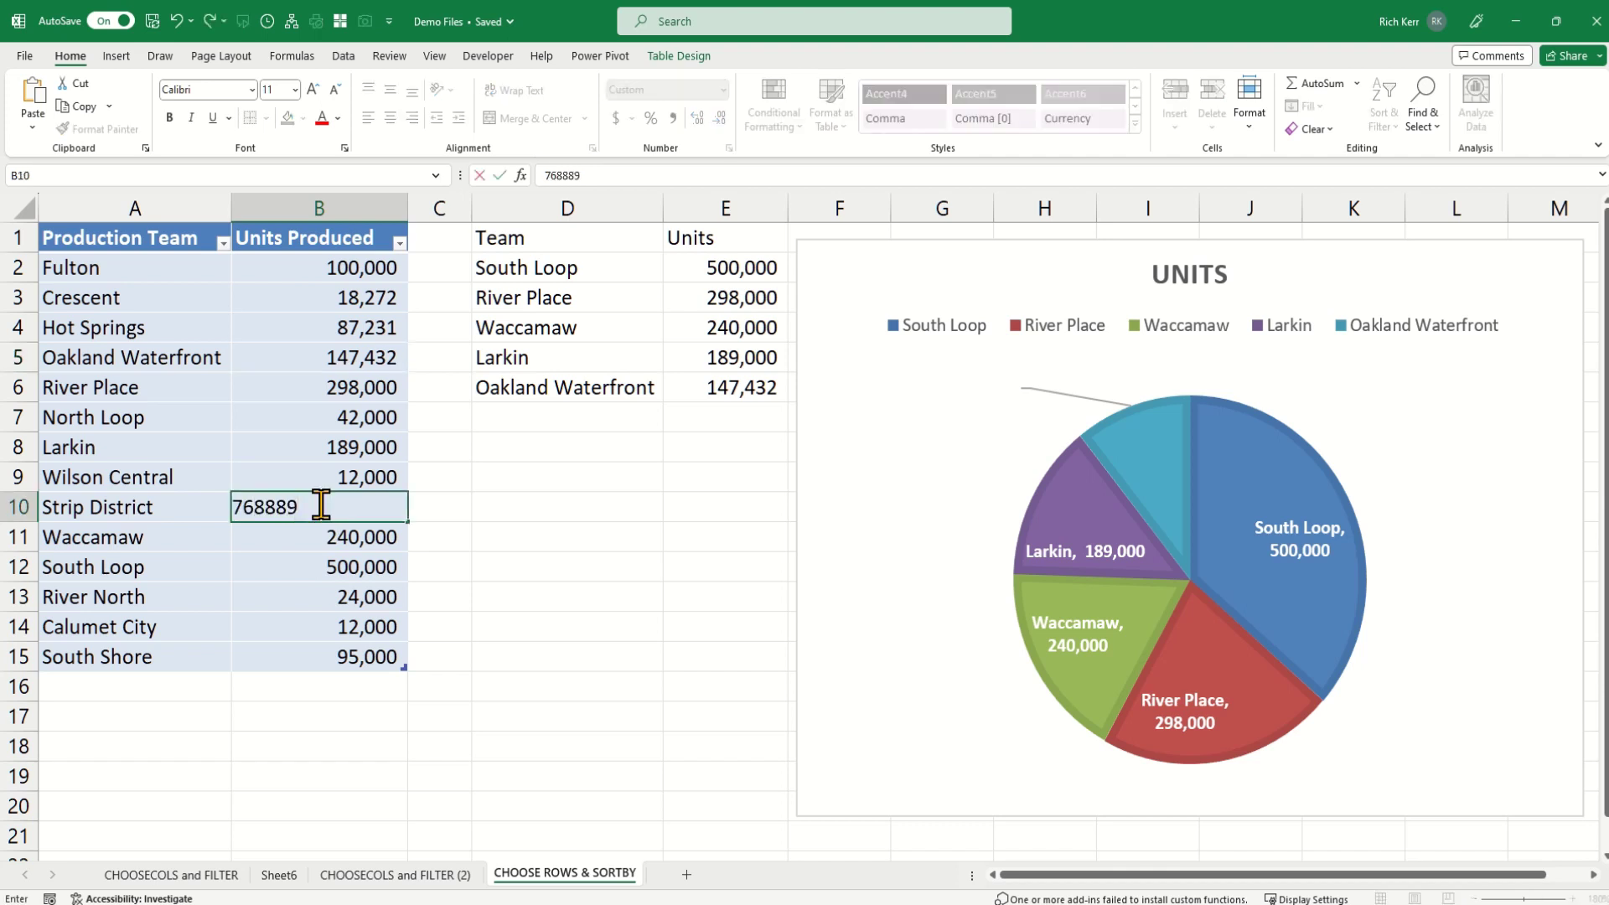
key("Return")
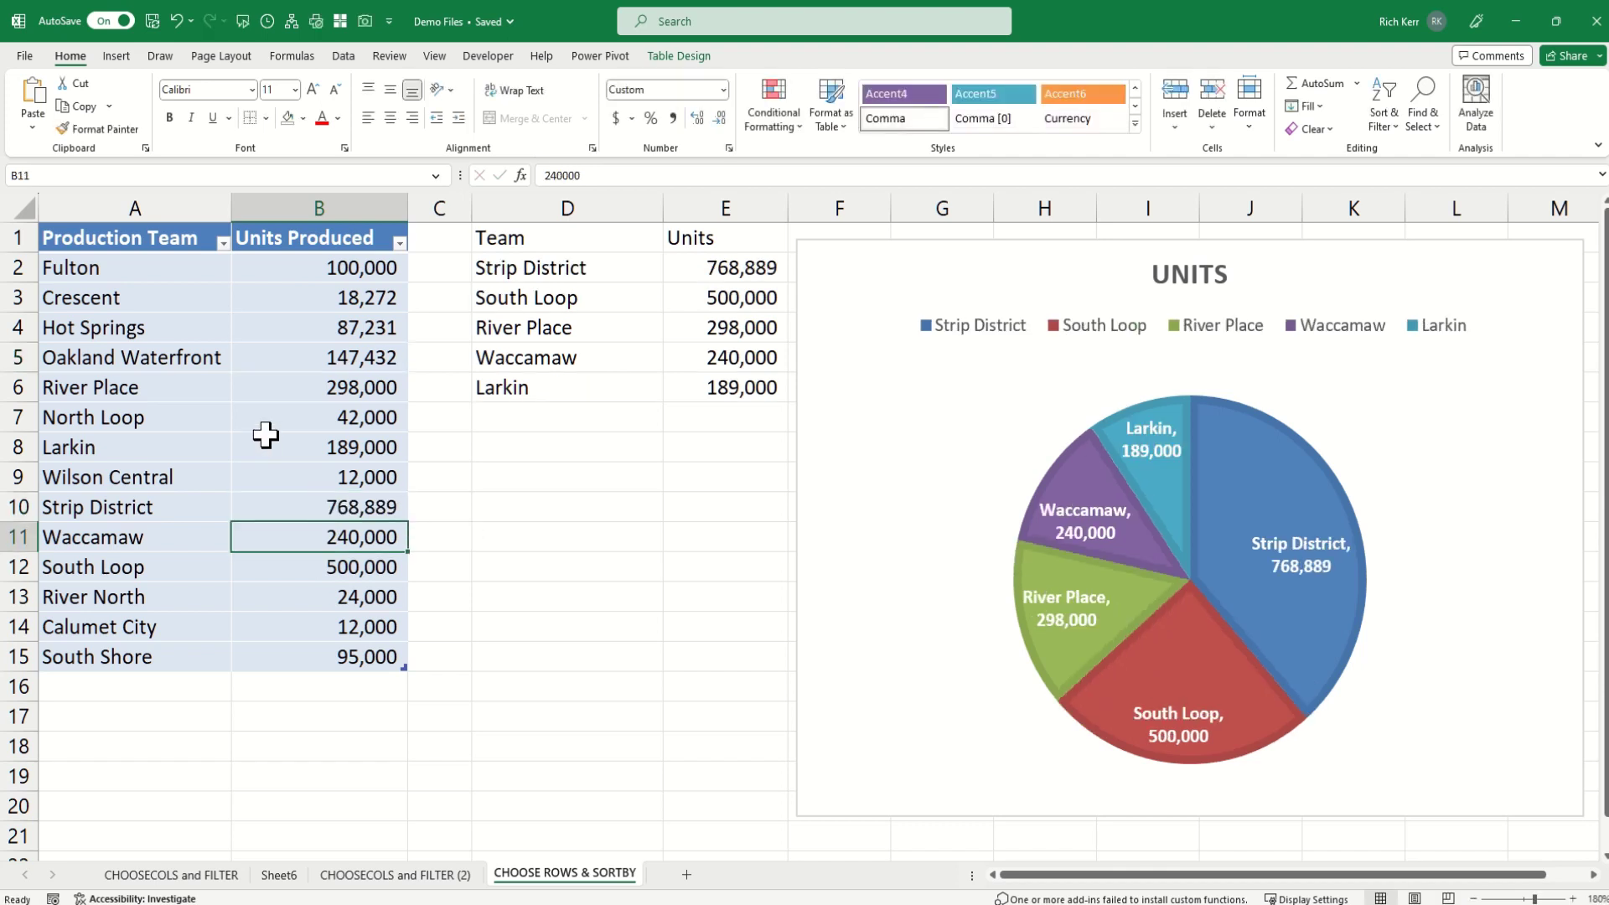